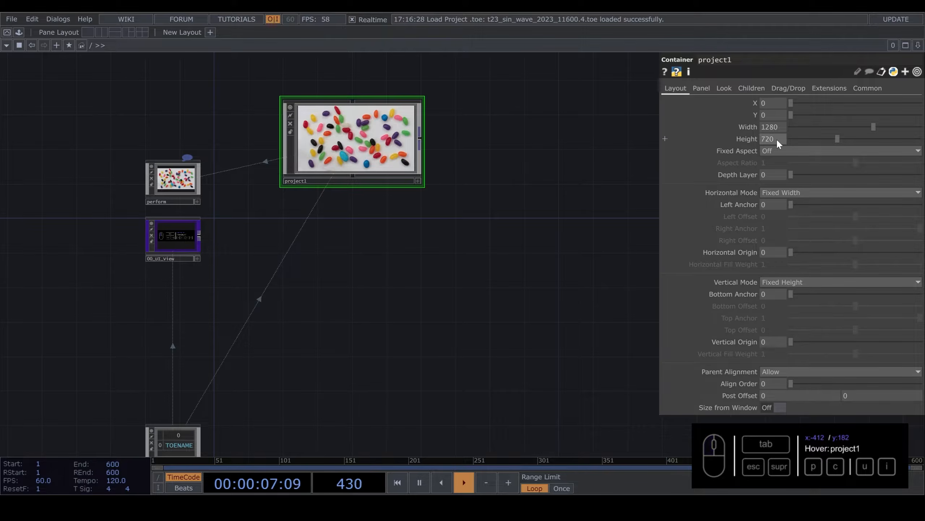
Set the project1 container's height to 1280 and delete all the default operators inside it.
left_click(773, 138)
type("1280")
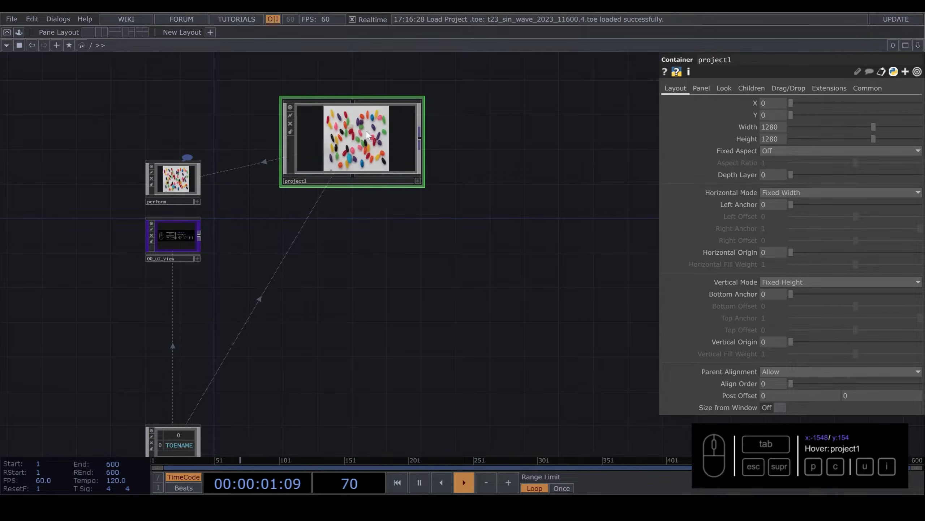
type("i")
scroll(414, 240, "up", 5)
right_click_drag(321, 178, 582, 306)
key("Delete")
left_click_drag(434, 280, 357, 235)
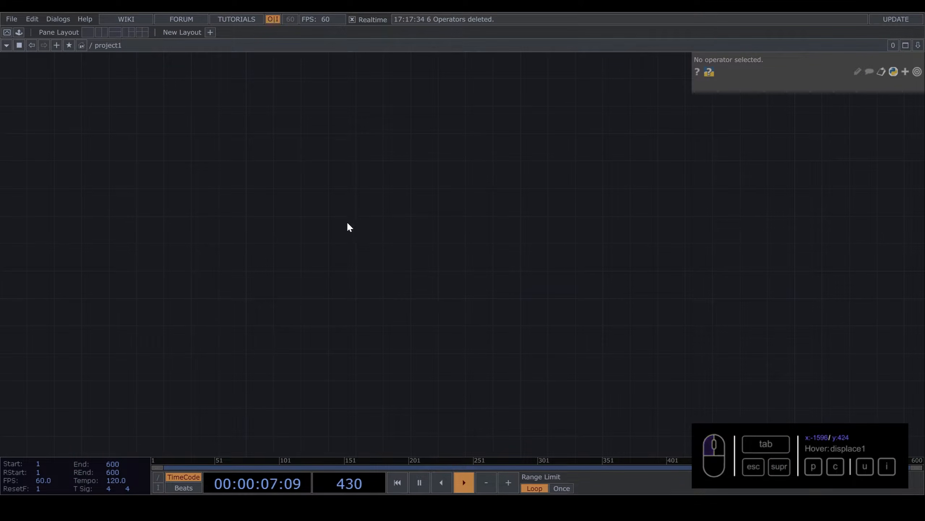
Create a Line SOP in the empty project1 network.
key("Tab")
left_click(209, 85)
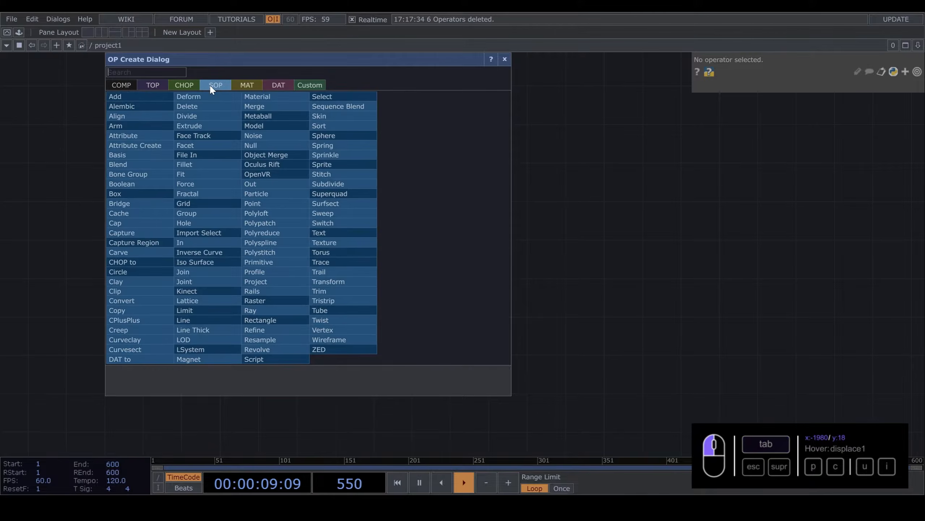
left_click(184, 320)
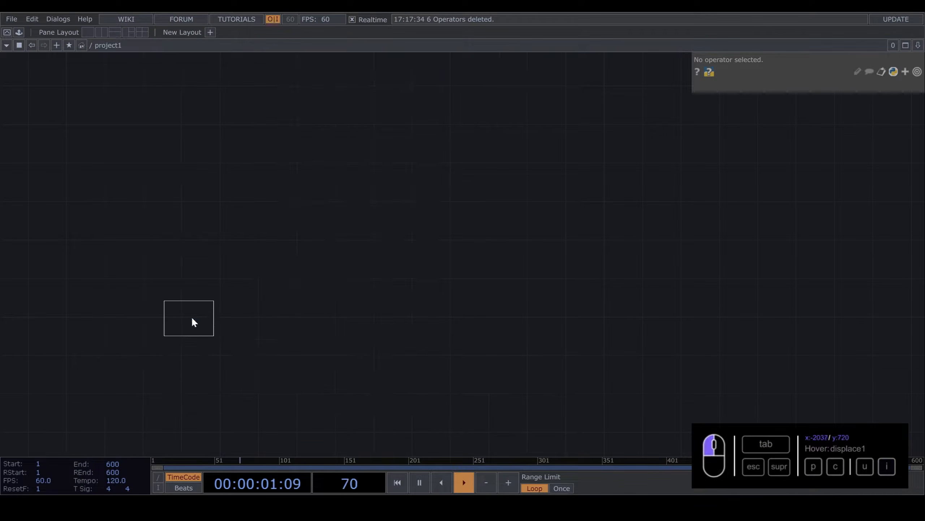
left_click(272, 265)
scroll(272, 268, "up", 10)
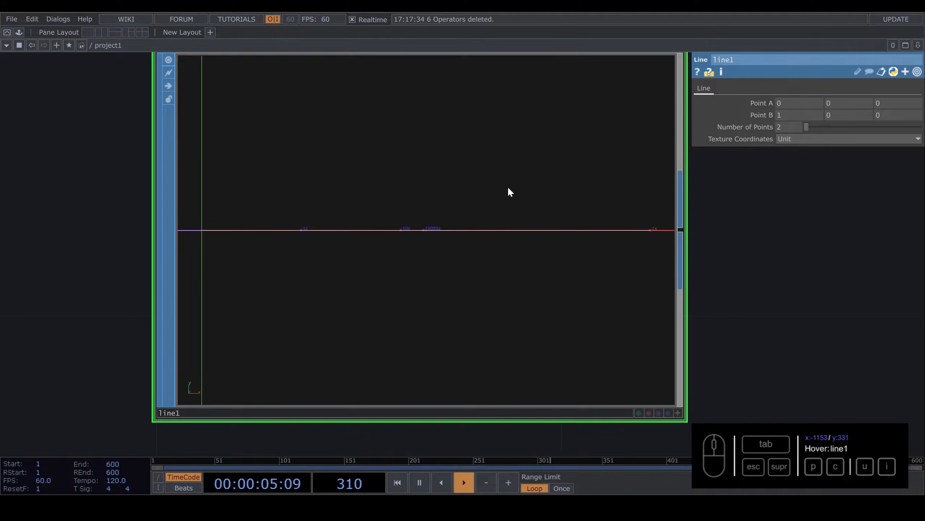
scroll(571, 277, "down", 10)
left_click_drag(560, 209, 295, 207)
left_click_drag(311, 246, 345, 263)
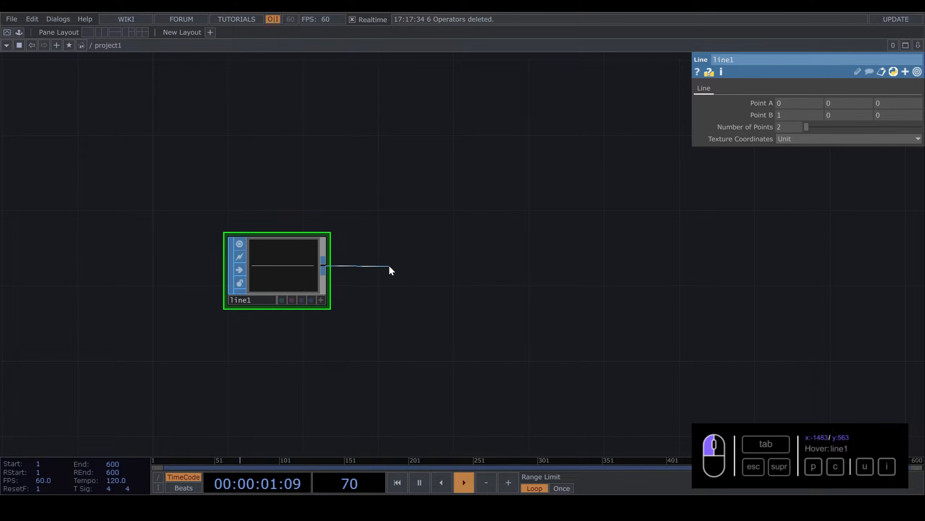
Add a Geometry COMP connected to the output of line1.
key("Tab")
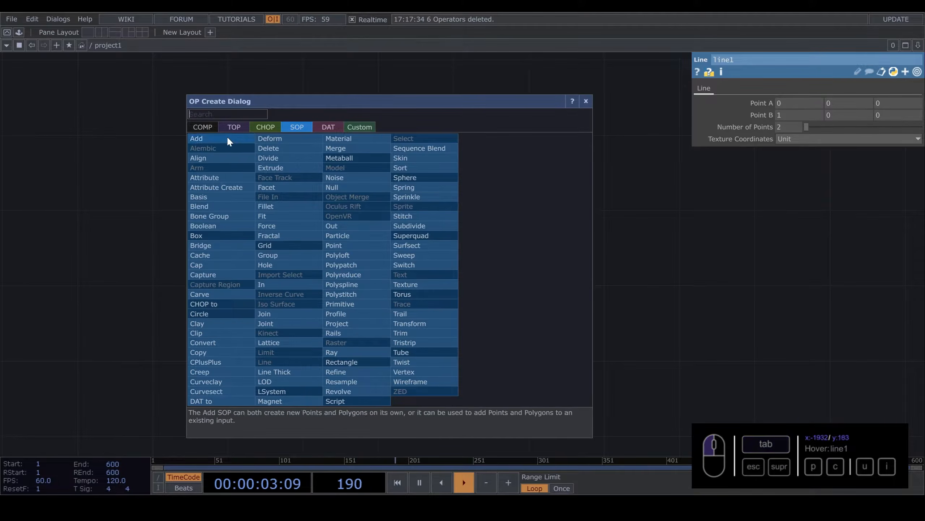
left_click(202, 126)
type("ge")
left_click(204, 216)
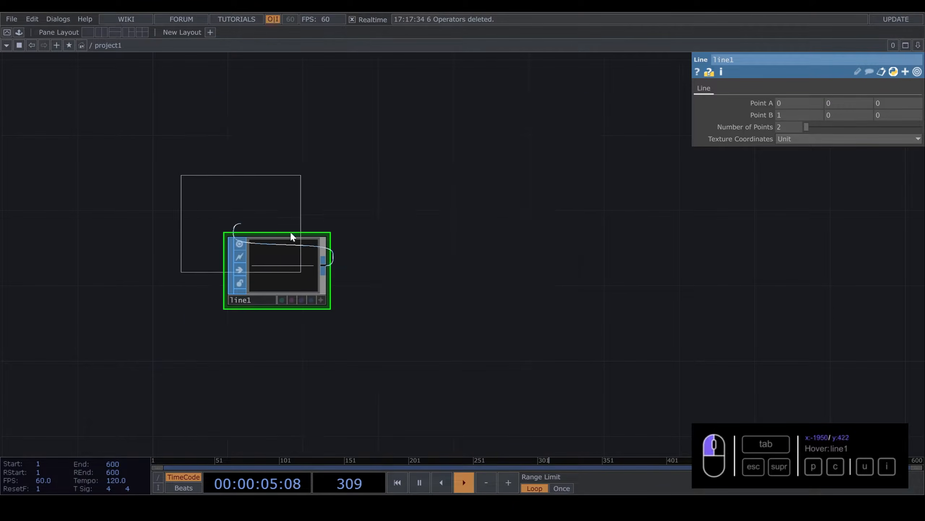
left_click(581, 265)
scroll(564, 219, "down", 4)
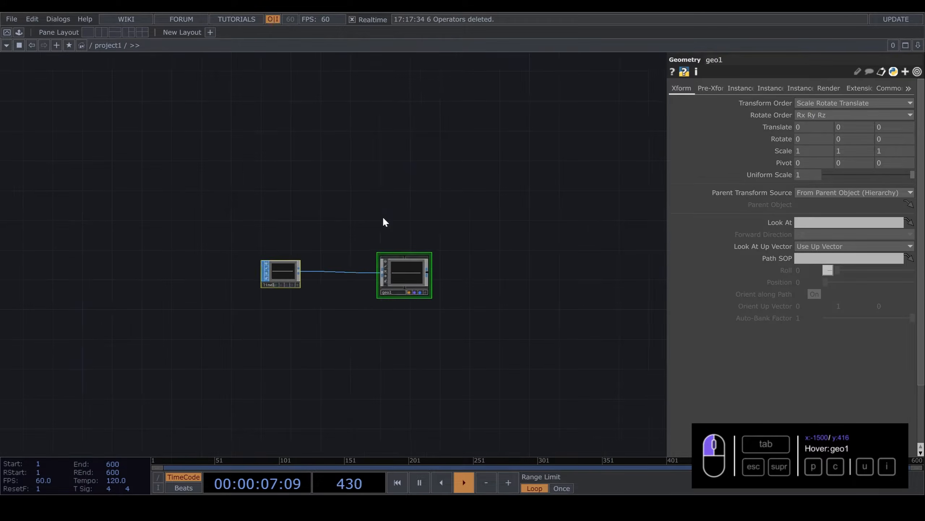
Add a Light COMP above geo1.
key("Tab")
type("li")
left_click(215, 198)
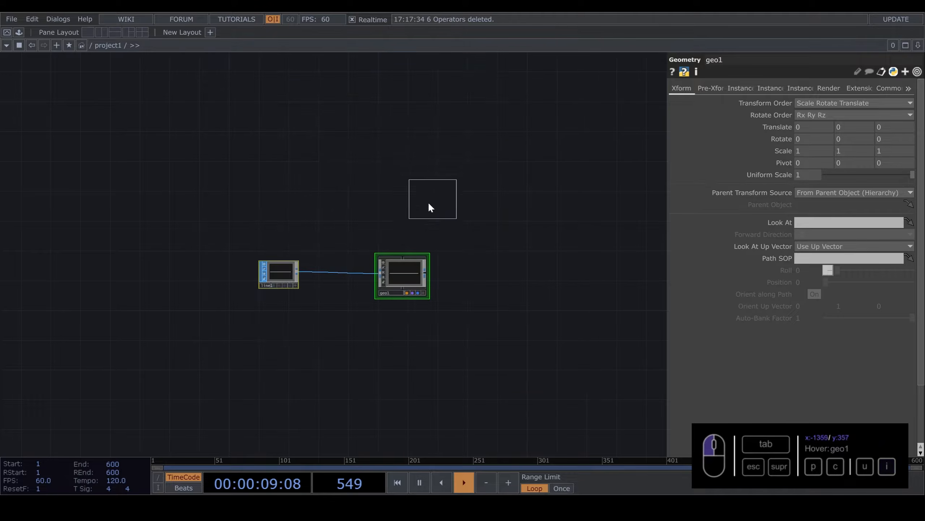
left_click(401, 216)
Add a Camera COMP and arrange it directly above geo1, with the light beside it.
key("Tab")
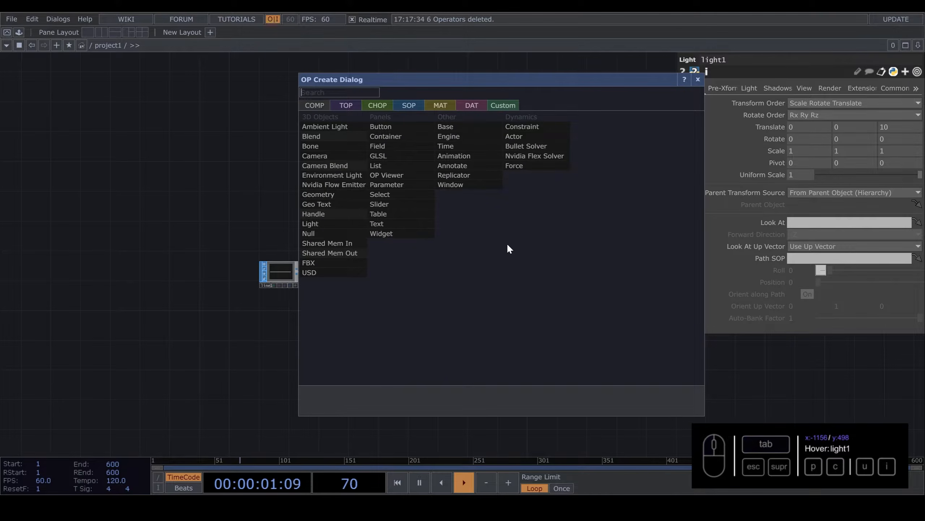
type("ca")
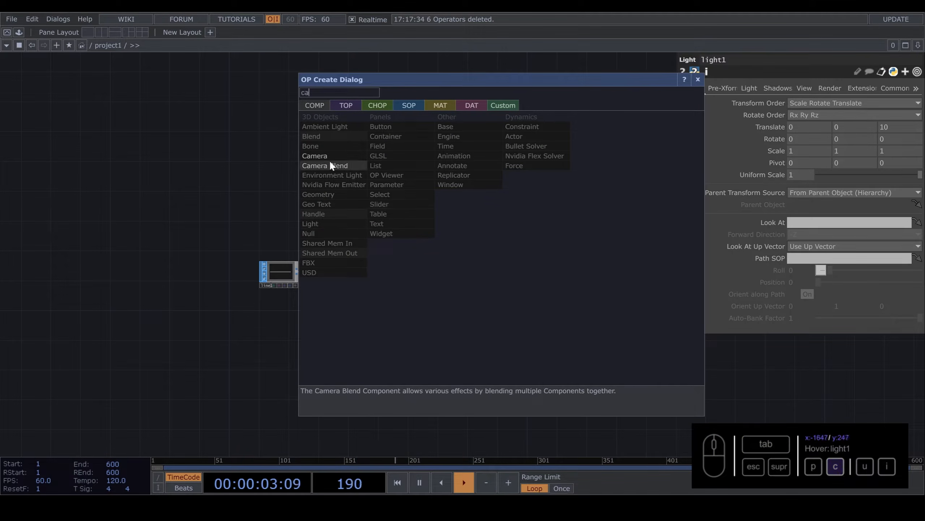
left_click(317, 156)
left_click(343, 216)
scroll(371, 230, "up", 3)
left_click_drag(401, 206, 505, 210)
left_click_drag(332, 214, 402, 216)
Add a Render TOP beside geo1, below the light.
key("Tab")
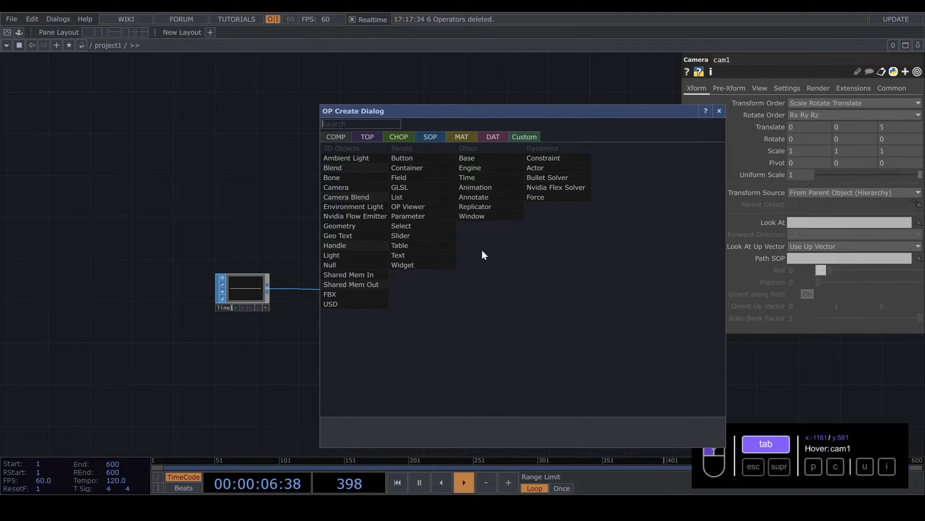
left_click(368, 137)
type("re")
left_click(542, 245)
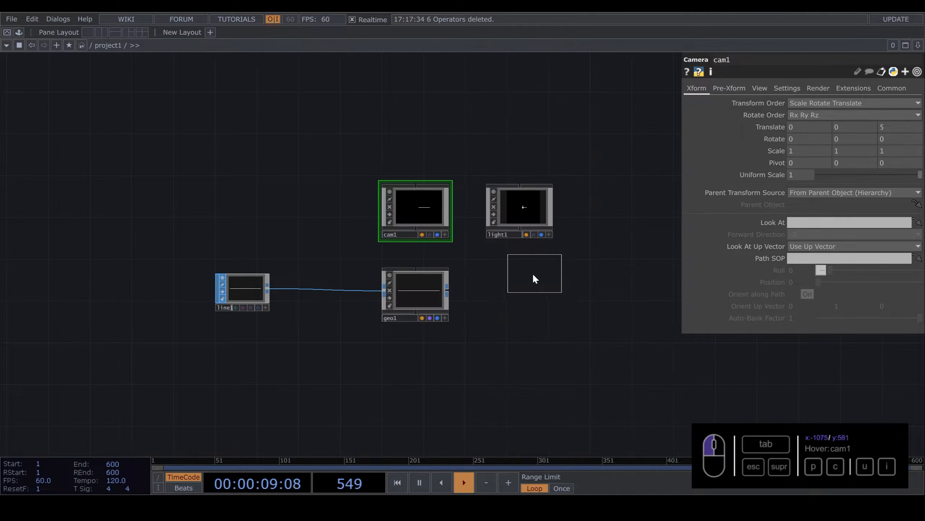
left_click(526, 296)
left_click_drag(526, 297, 365, 279)
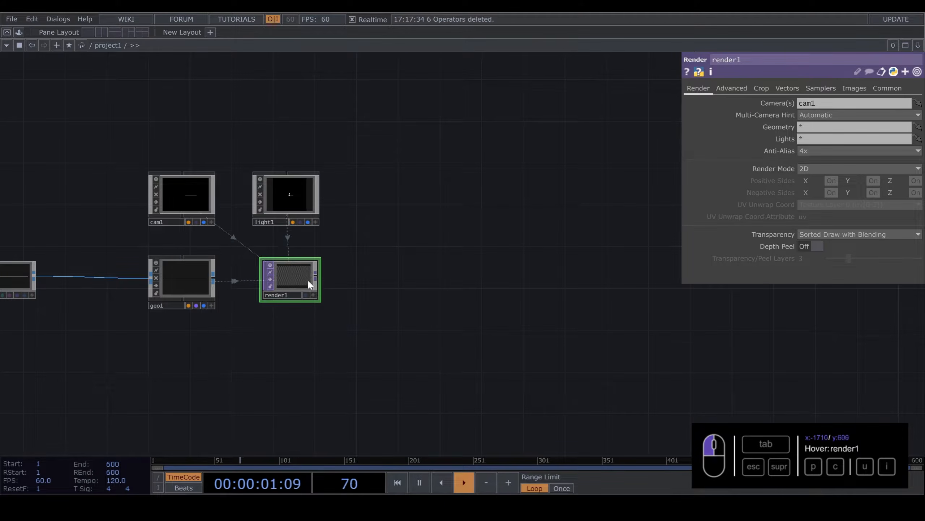
Connect a Null TOP to the output of render1 and rename it out1.
left_click(315, 274)
key("Tab")
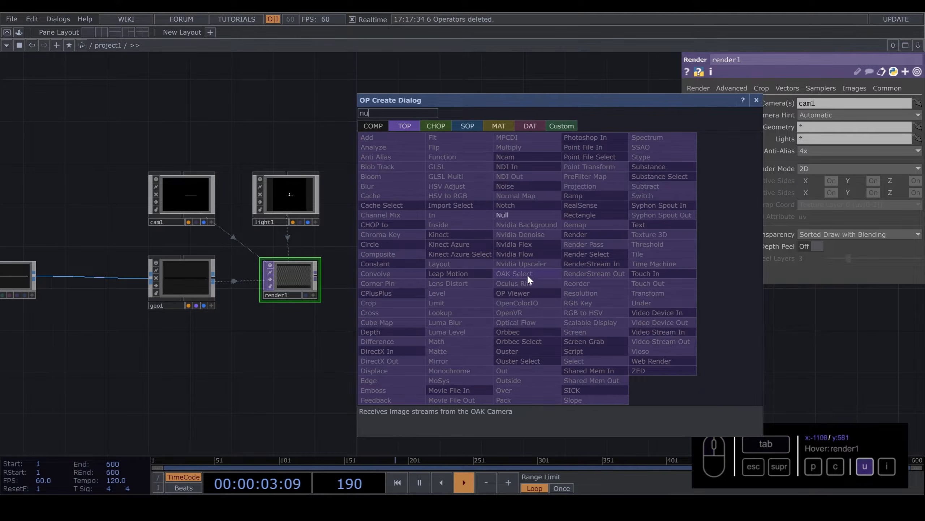
left_click(504, 215)
left_click(525, 279)
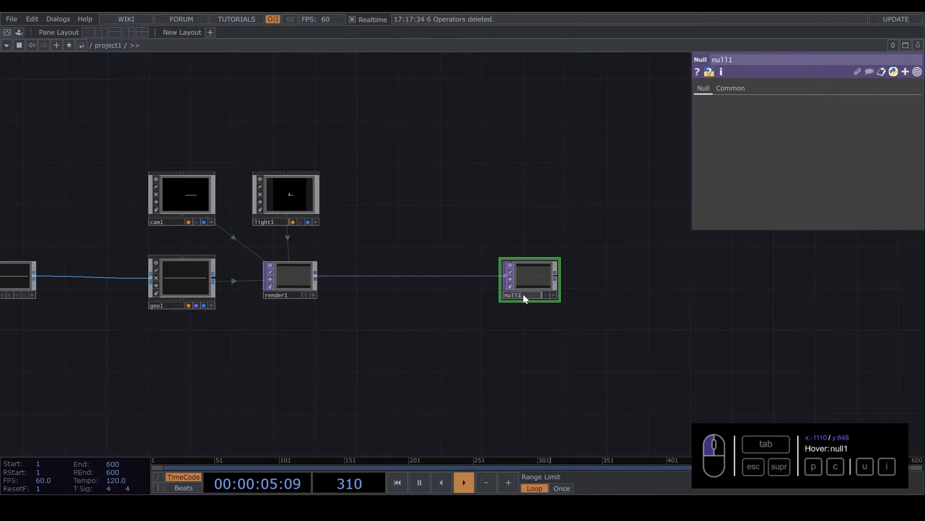
type("t1")
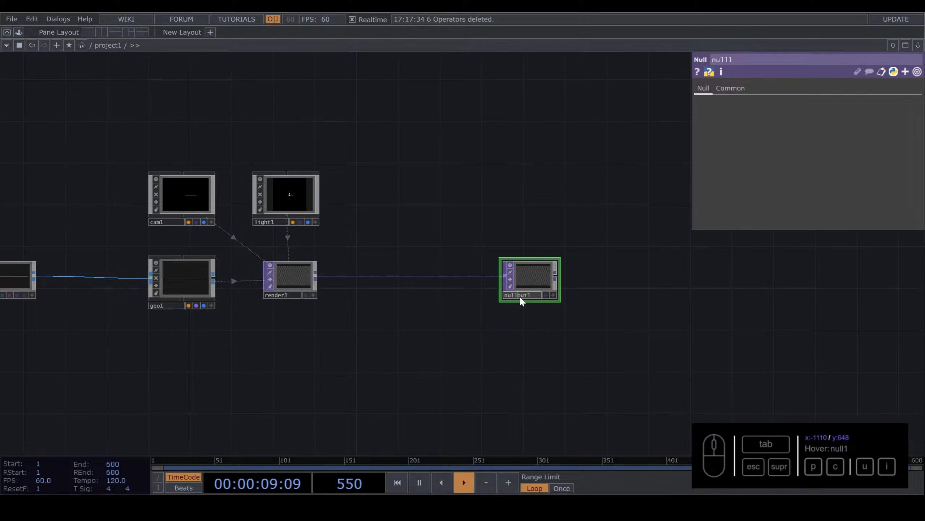
key("Return")
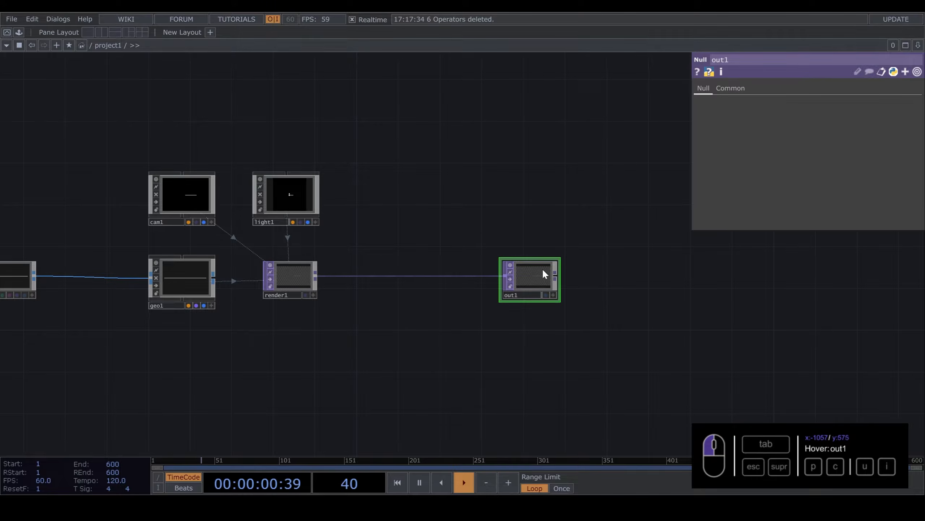
Display out1 as the network background and move it farther from render1.
left_click(545, 295)
left_click_drag(540, 294, 622, 294)
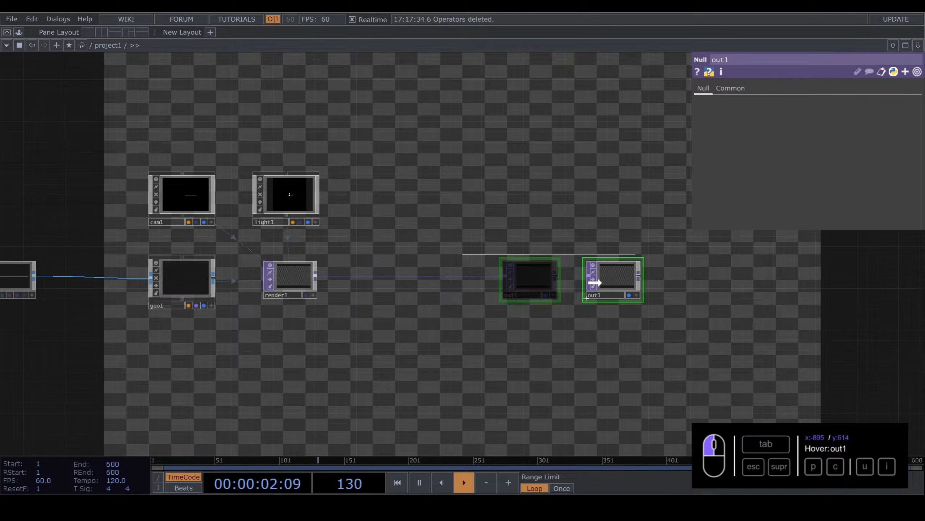
Insert a Transform TOP between render1 and out1, with background alpha 1 and Comp Over Background Color on.
right_click(484, 275)
left_click(505, 261)
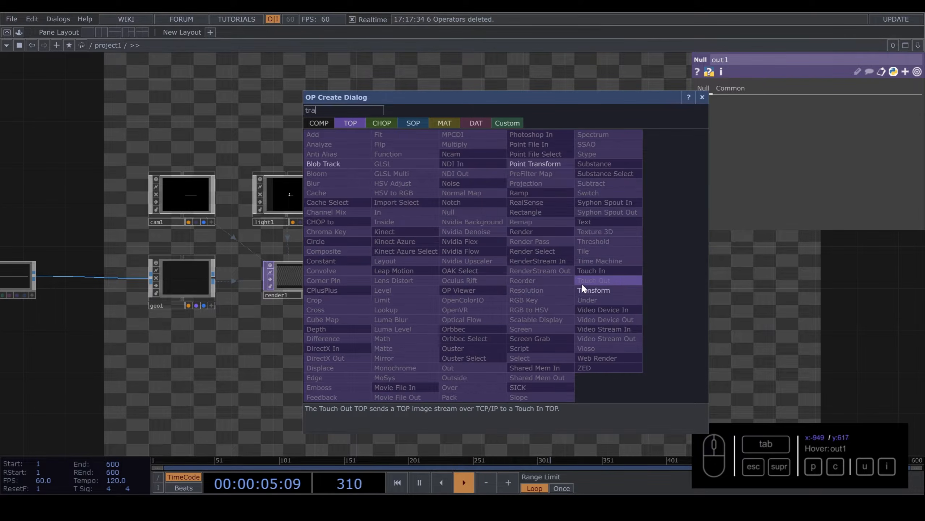
left_click(584, 290)
left_click(536, 280)
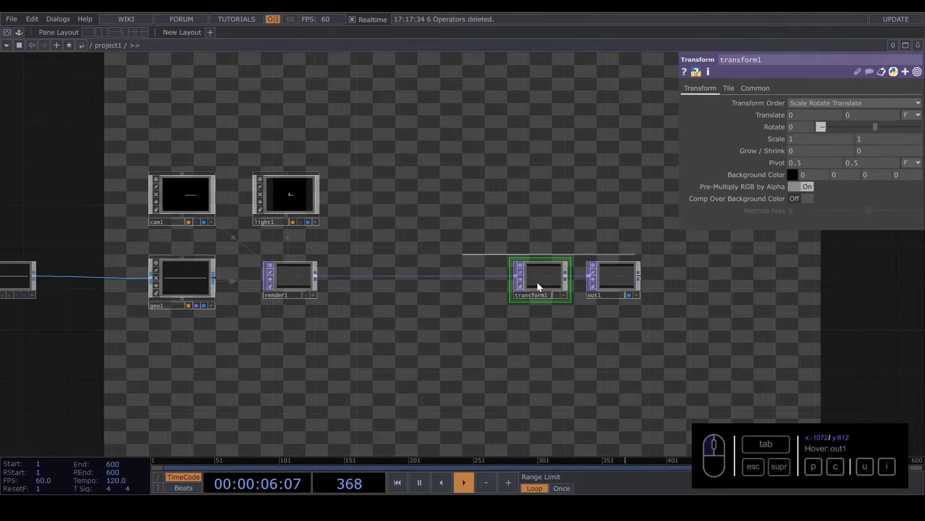
left_click(906, 175)
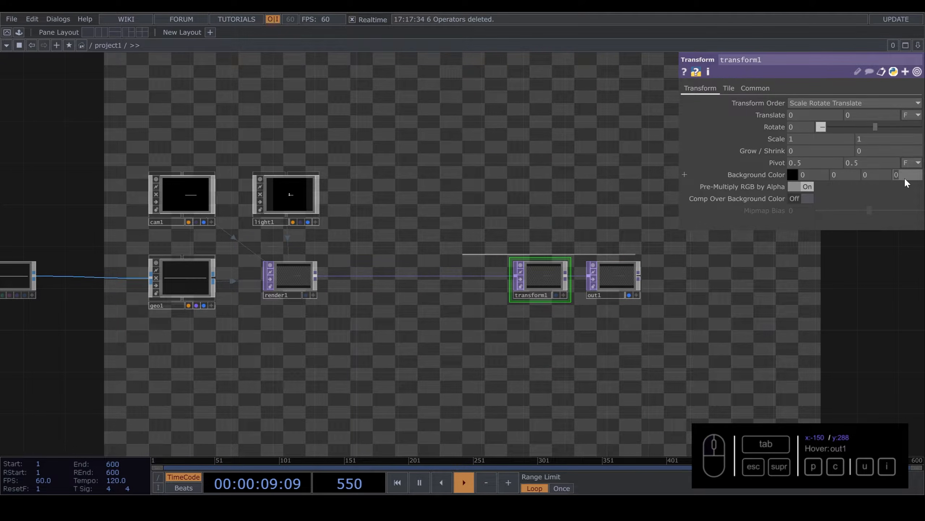
left_click(809, 199)
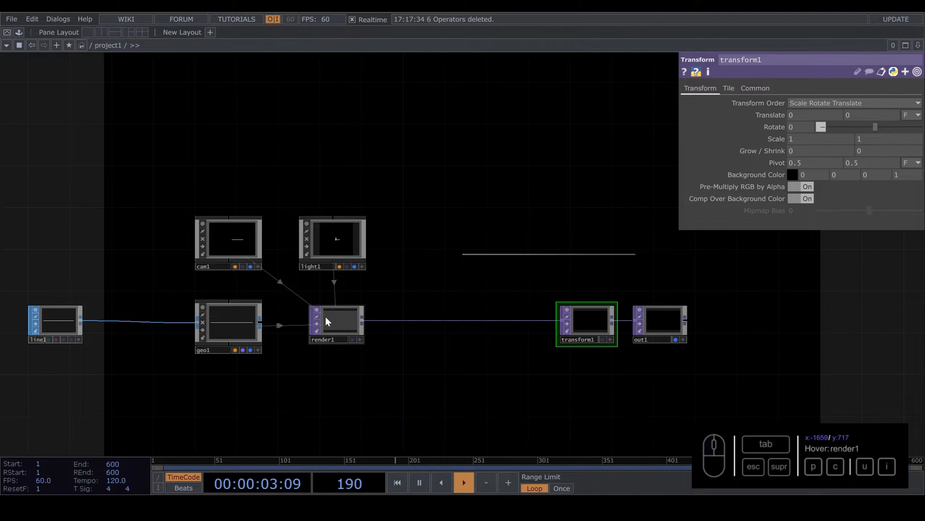
Set render1's resolution to 1280 by 1280.
left_click(328, 321)
left_click(887, 88)
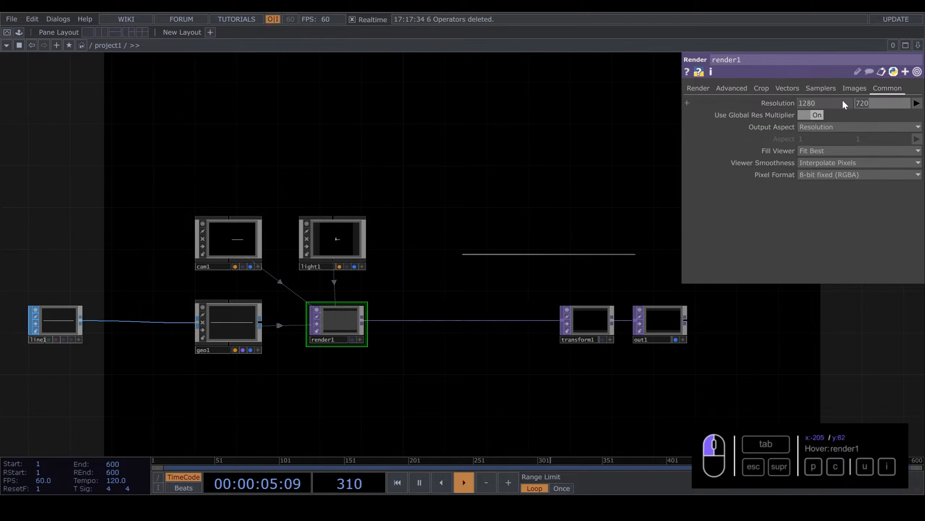
type("128")
key("Return")
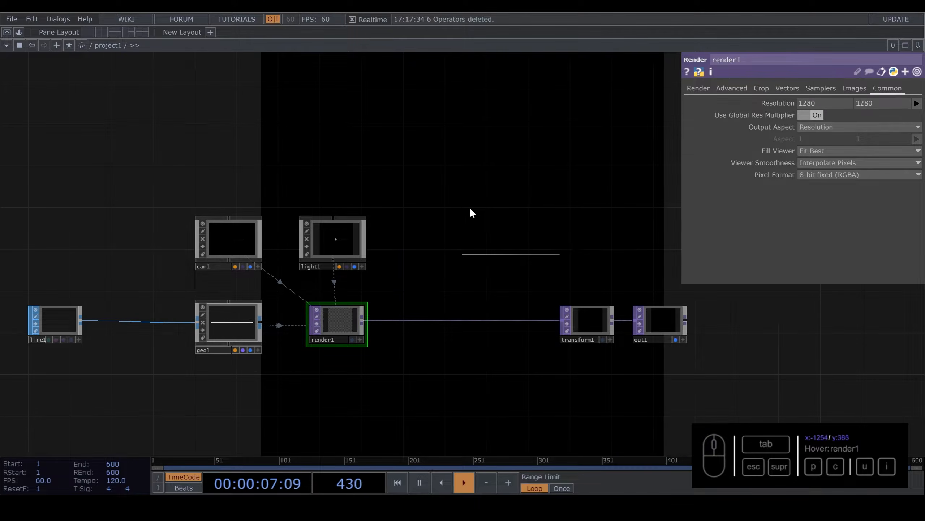
Move line1 farther away from geo1 to make room between them, and straighten its connection.
scroll(459, 276, "down", 3)
left_click_drag(263, 309, 420, 294)
scroll(326, 291, "up", 6)
left_click_drag(335, 288, 102, 305)
left_click_drag(121, 239, 475, 279)
left_click_drag(422, 349, 237, 335)
scroll(237, 335, "up", 2)
left_click(237, 341)
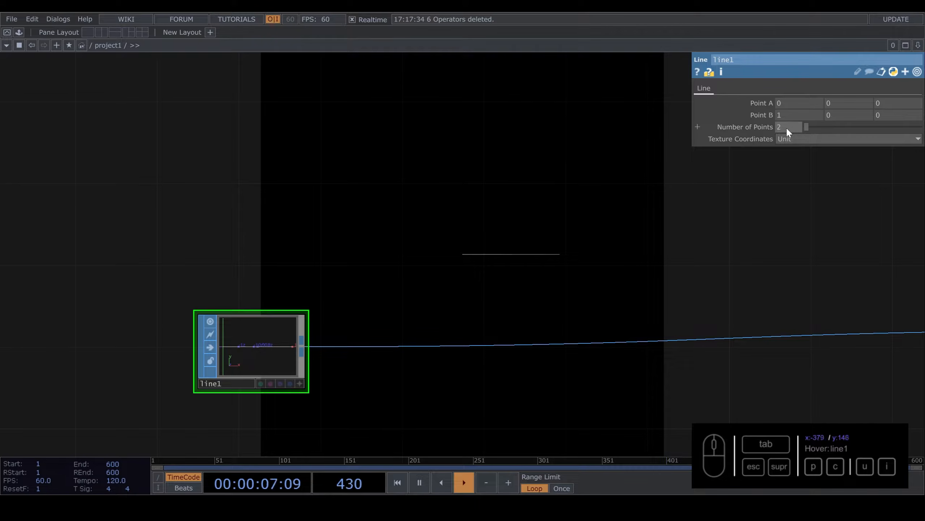
left_click_drag(356, 357, 413, 360)
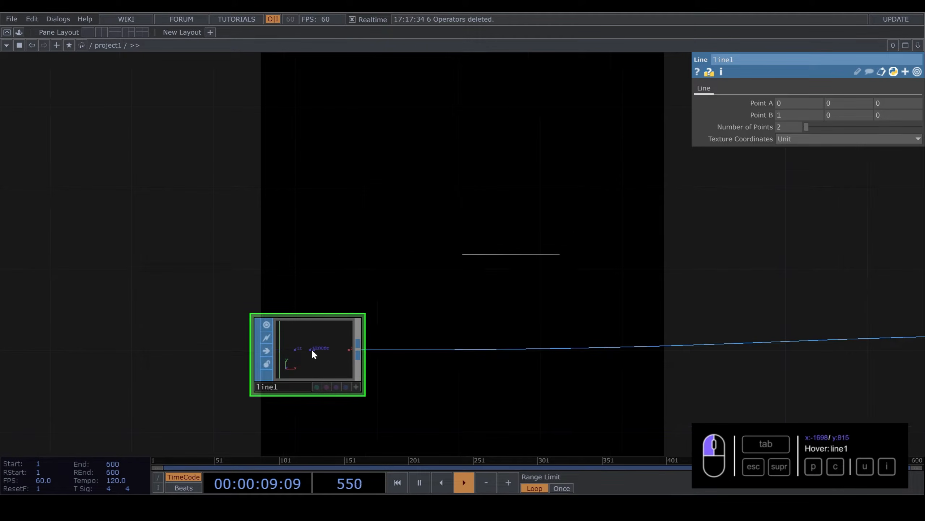
left_click_drag(311, 350, 312, 335)
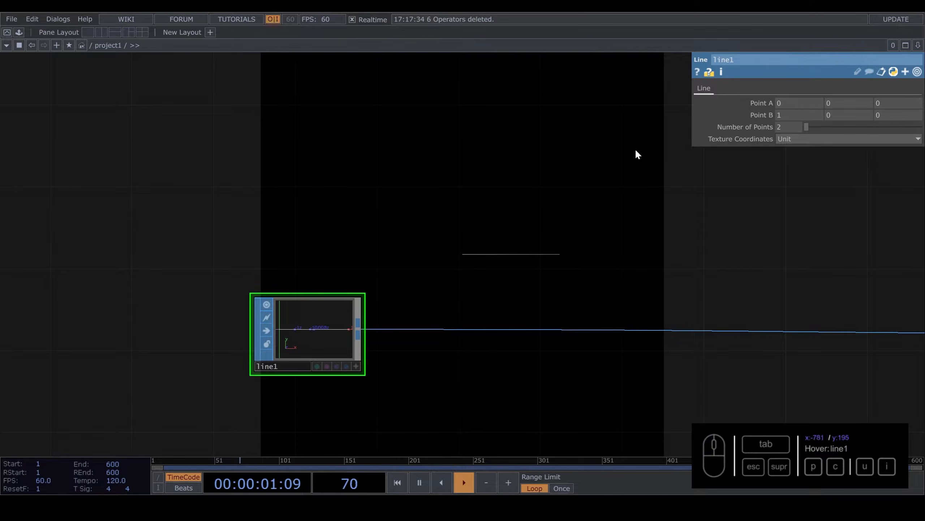
Add a Constant CHOP directly above line1.
left_click_drag(385, 213, 425, 253)
key("Tab")
left_click(191, 88)
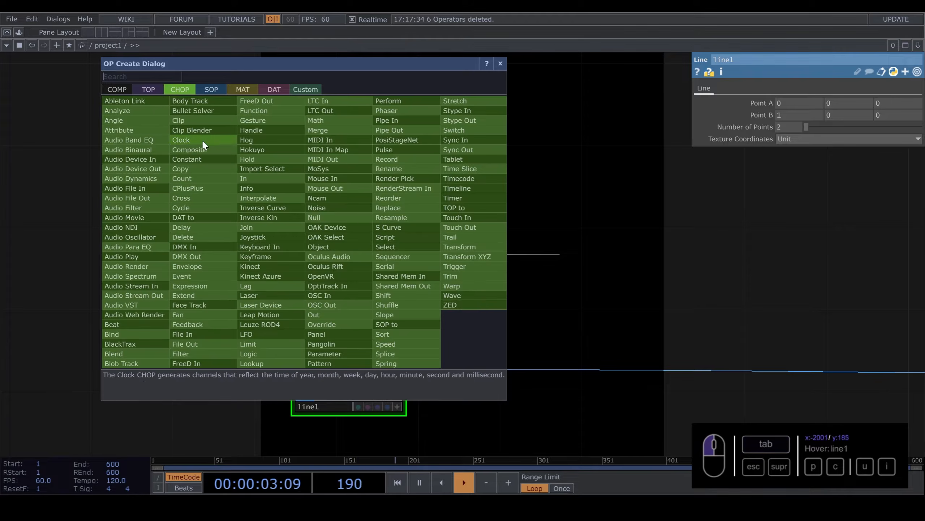
type("c")
left_click(193, 154)
left_click(350, 255)
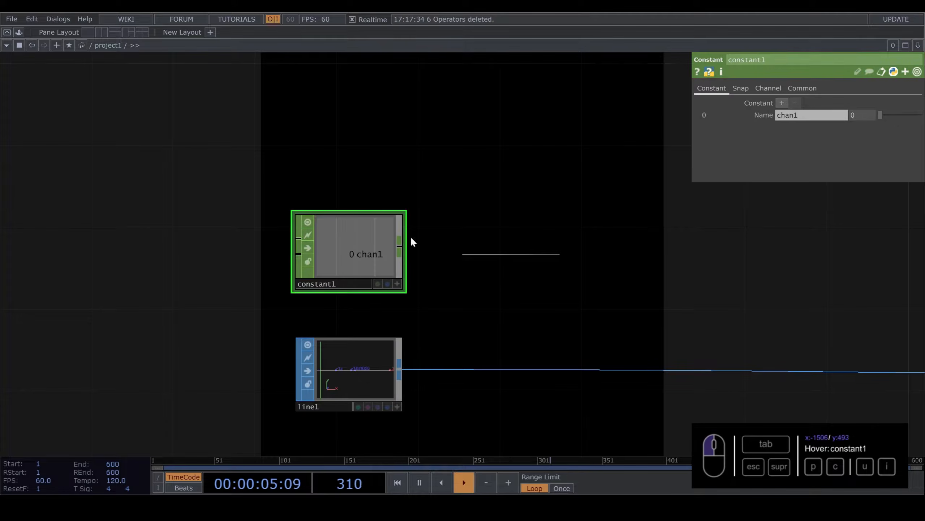
Name the constant's channel points and set its value to 50.
type("points")
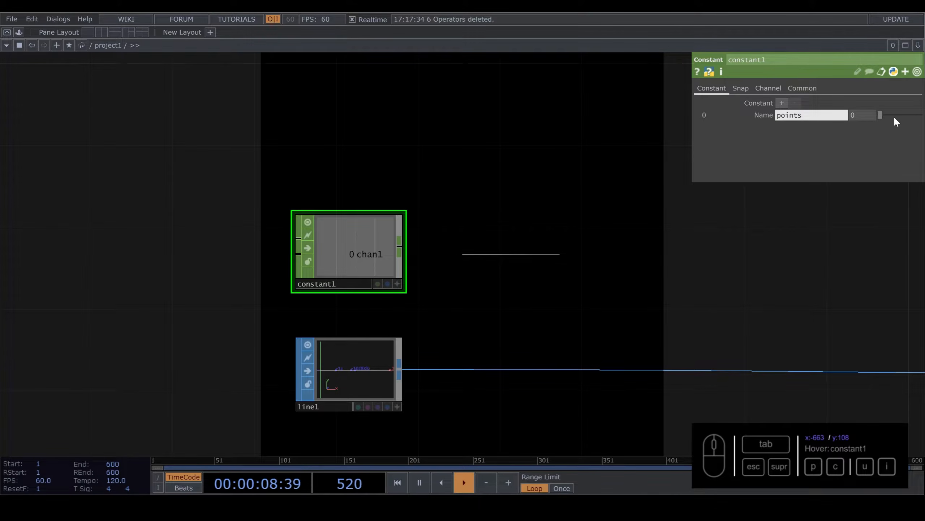
key("Tab")
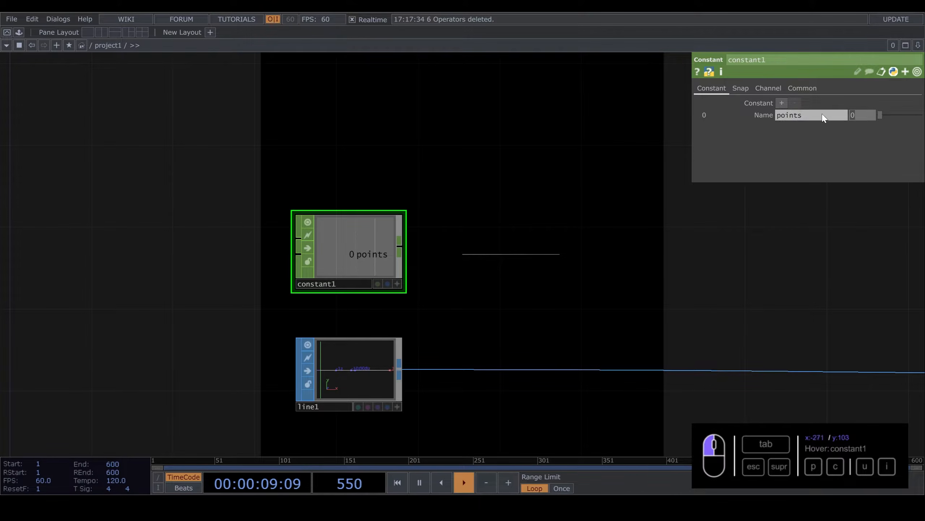
type("50")
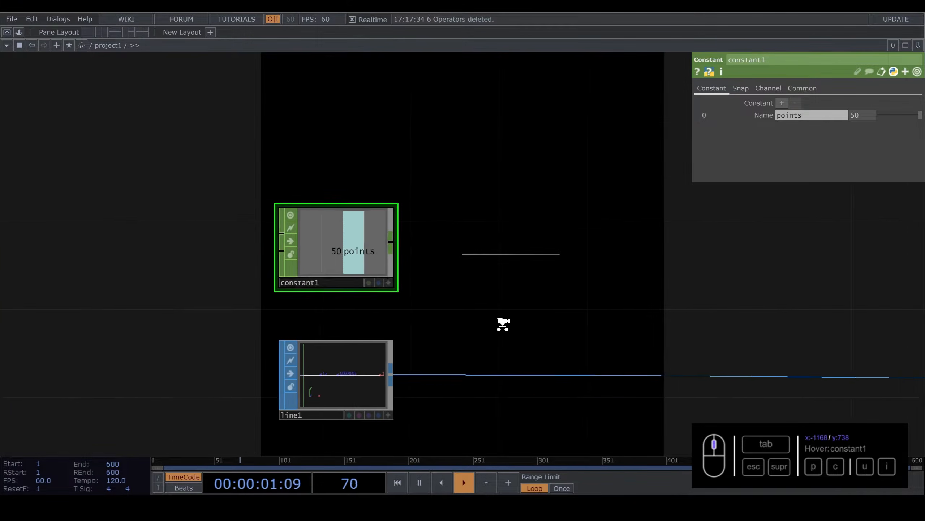
Drive line1's Number of Points with the points channel of constant1.
left_click(364, 348)
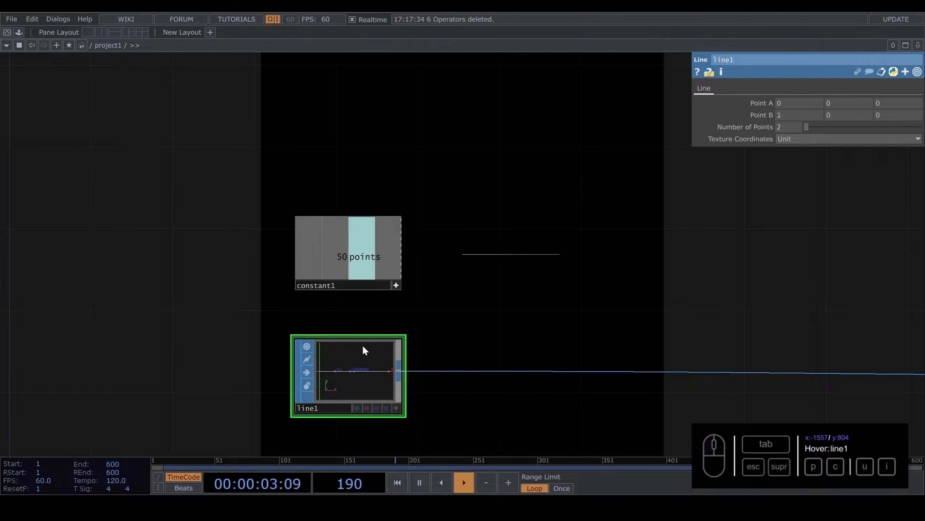
left_click_drag(361, 268, 788, 128)
left_click(796, 124)
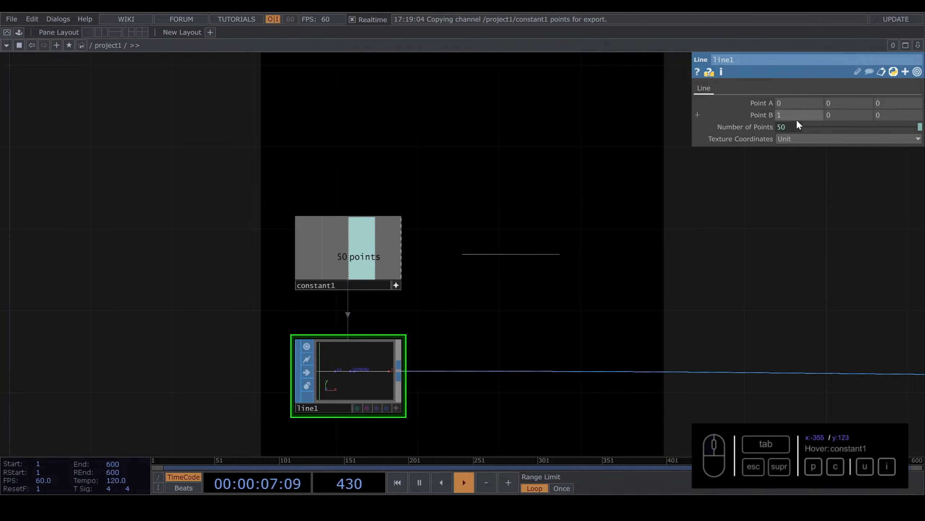
left_click(396, 285)
Set the X value of line1's Point A to -1.
left_click_drag(456, 263, 306, 218)
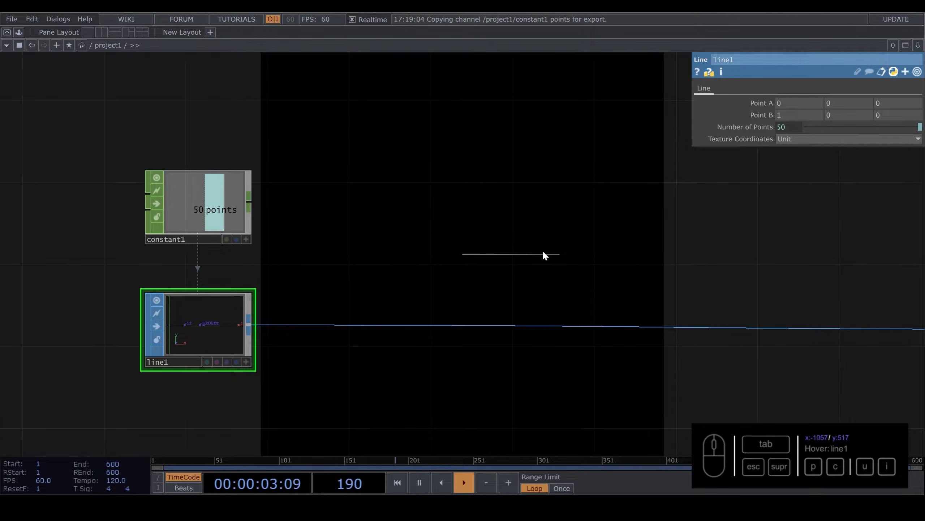
left_click_drag(783, 102, 771, 103)
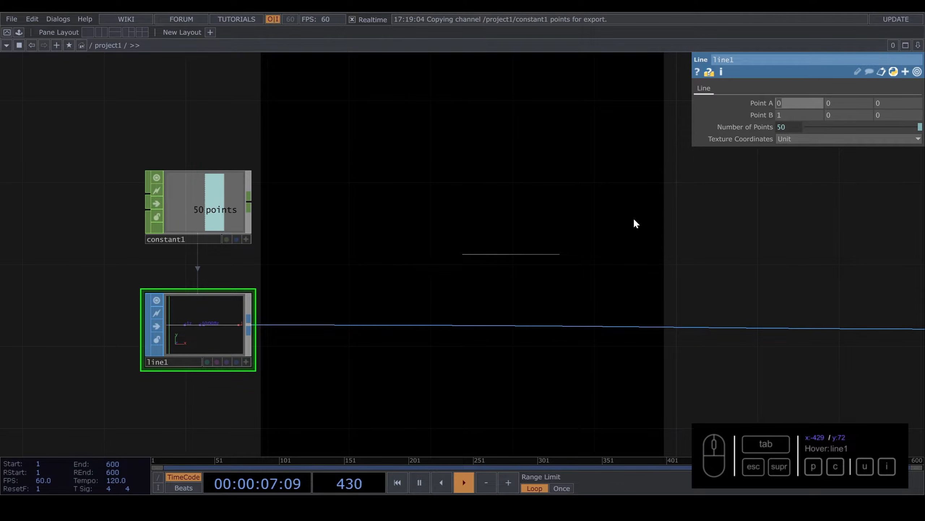
type("-1")
scroll(471, 310, "down", 5)
scroll(469, 184, "up", 5)
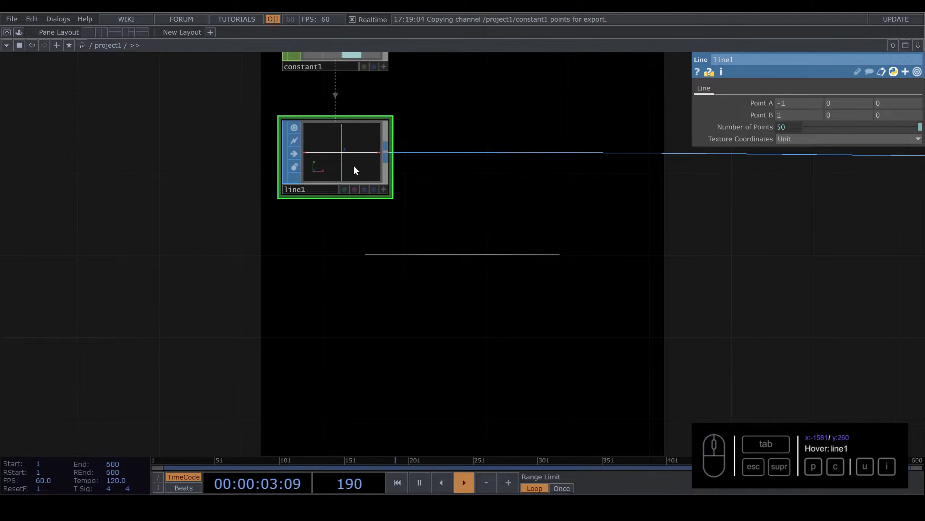
left_click(357, 165)
key("Tab")
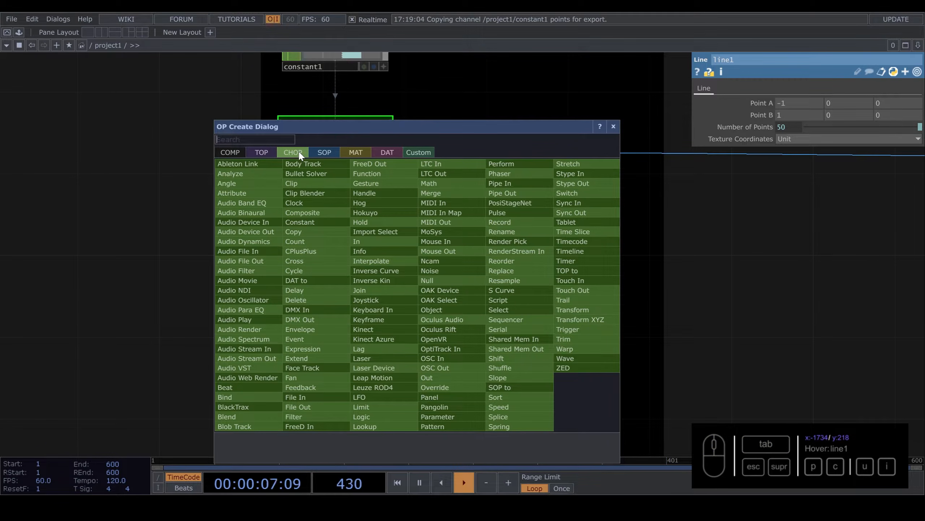
key("Escape")
left_click(458, 251)
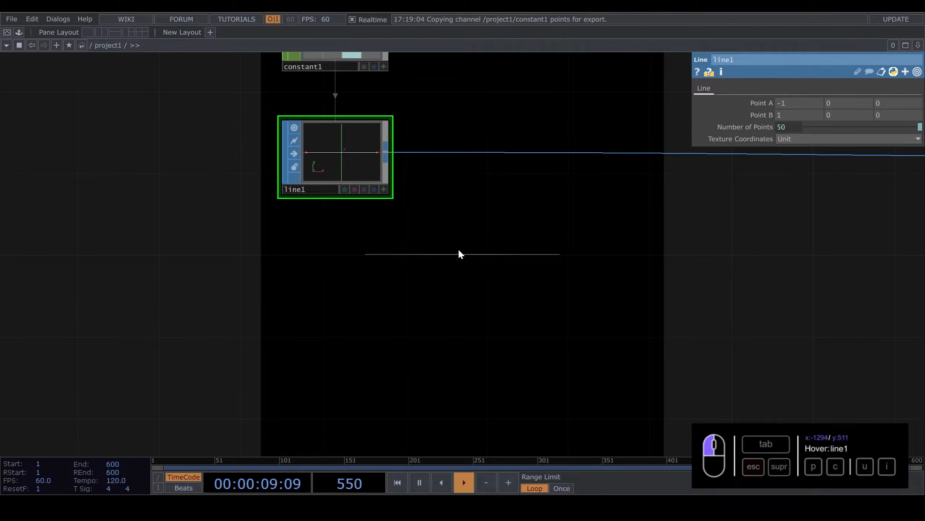
Convert line1 into channels with a SOP to CHOP placed directly below it.
left_click(387, 150)
key("Tab")
left_click(337, 143)
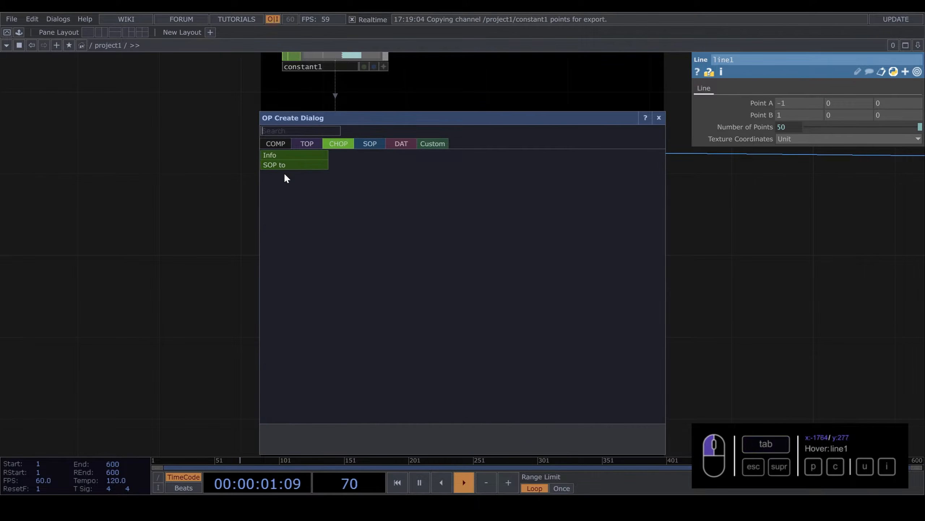
left_click(291, 165)
left_click(340, 295)
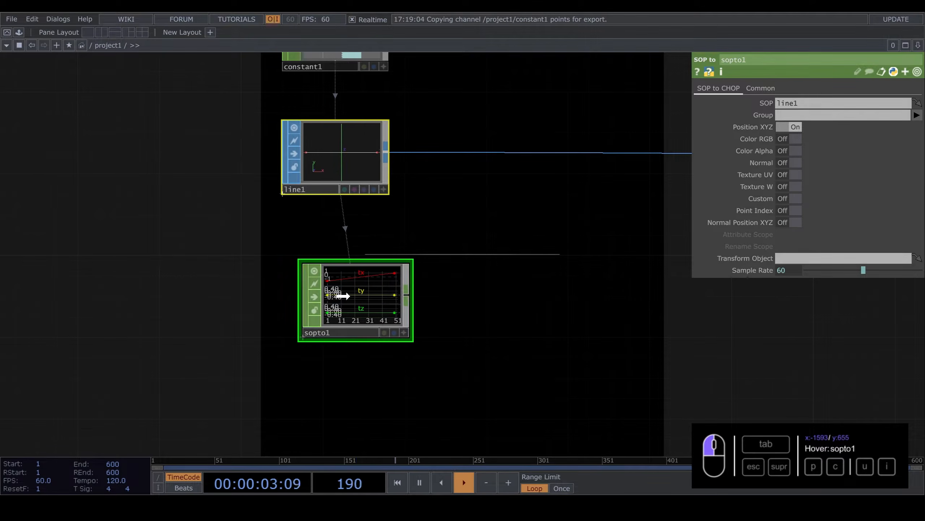
mouse_move(367, 290)
left_mouse_down()
mouse_move(347, 271)
mouse_move(366, 290)
left_mouse_up()
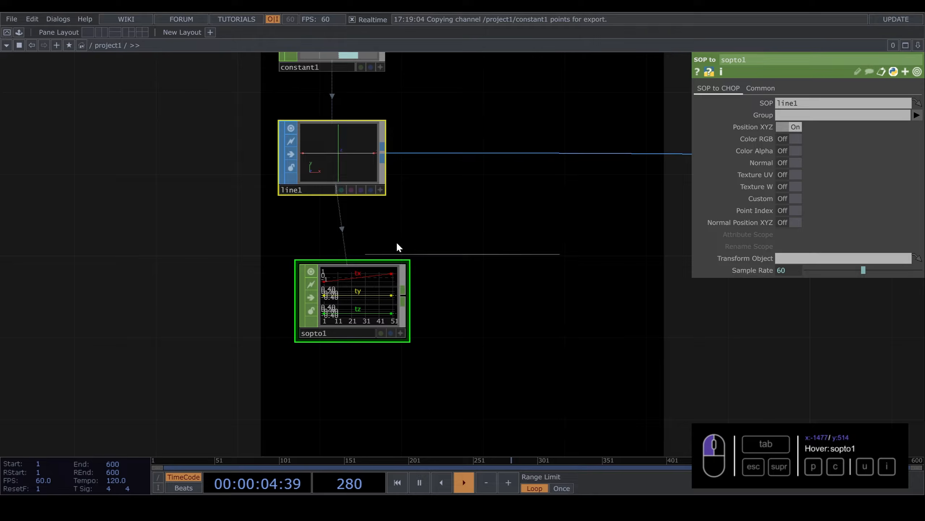
left_click(364, 297)
Add a Pattern CHOP fed by sopto1, placed diagonally below it.
scroll(359, 309, "up", 5)
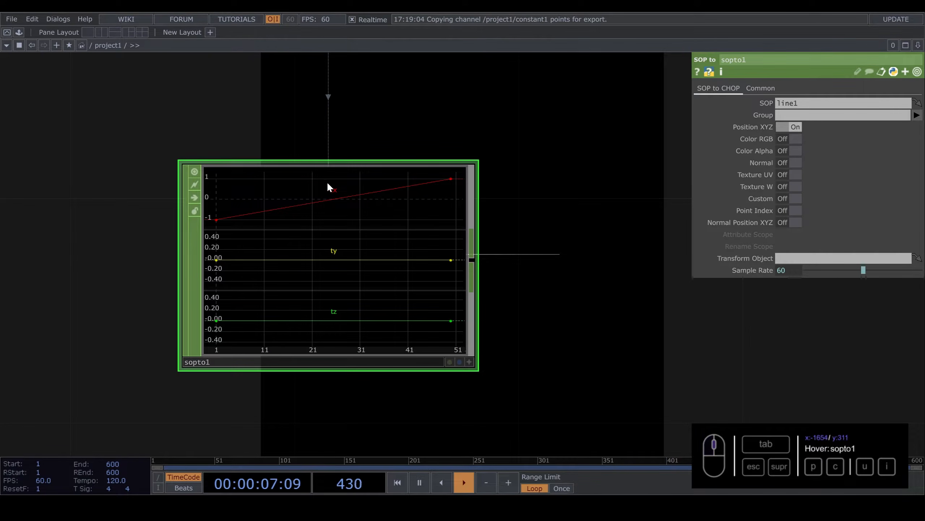
scroll(331, 320, "down", 5)
scroll(318, 273, "up", 5)
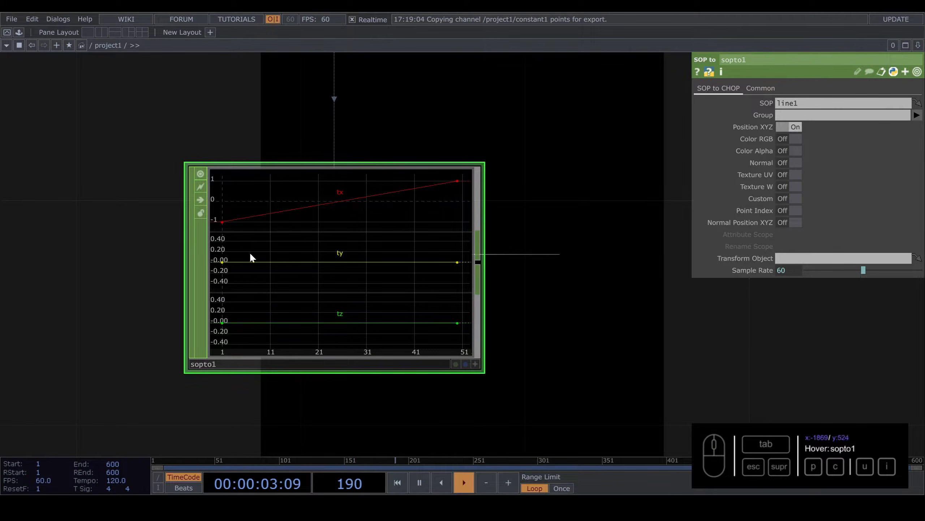
scroll(341, 263, "down", 5)
left_click_drag(393, 223, 277, 220)
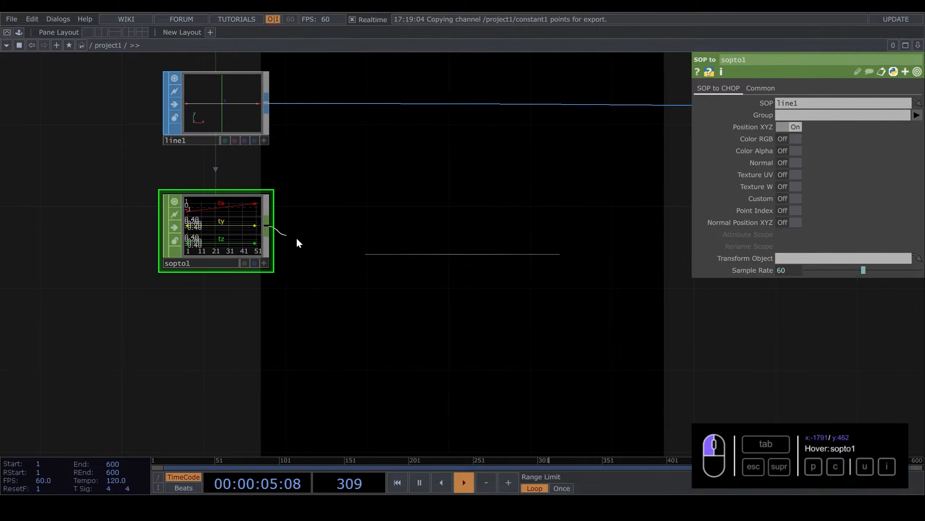
key("Tab")
type("pa")
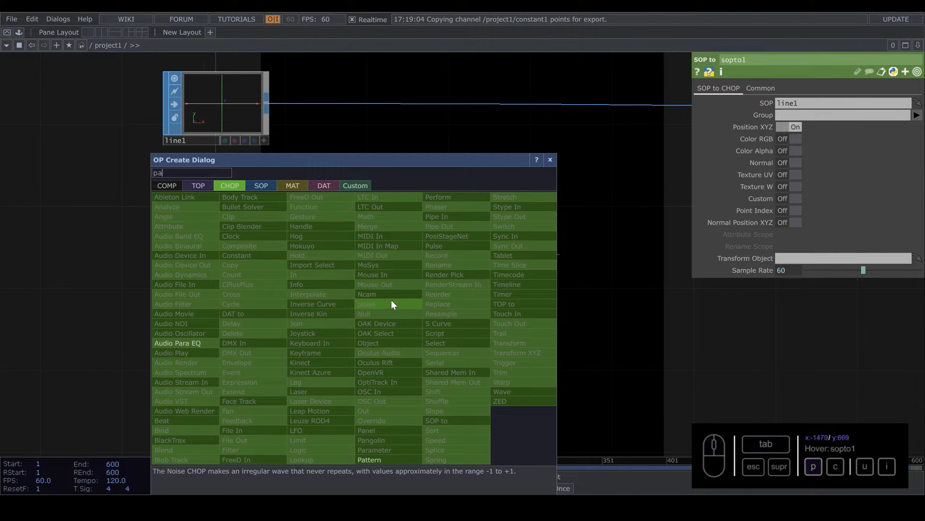
left_click(381, 459)
left_click(368, 335)
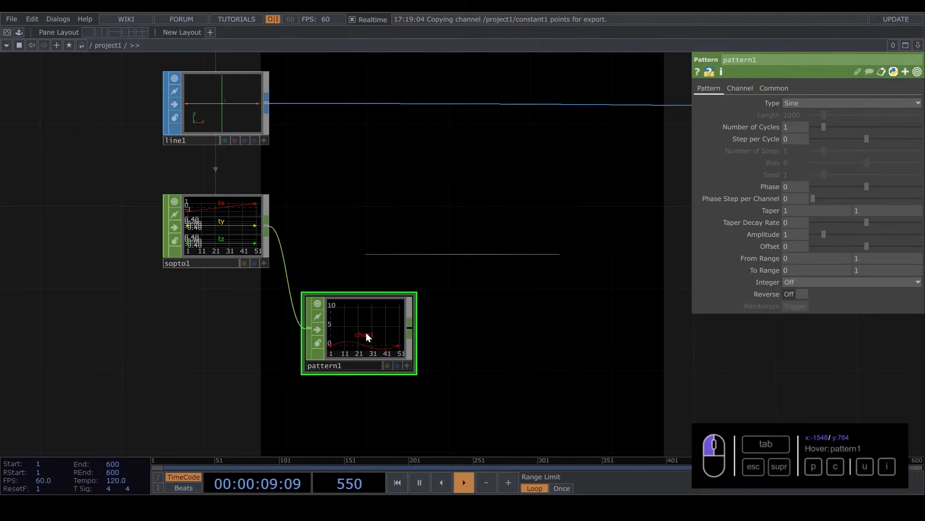
Rename pattern1's channel to ty.
scroll(367, 336, "up", 3)
left_click(740, 87)
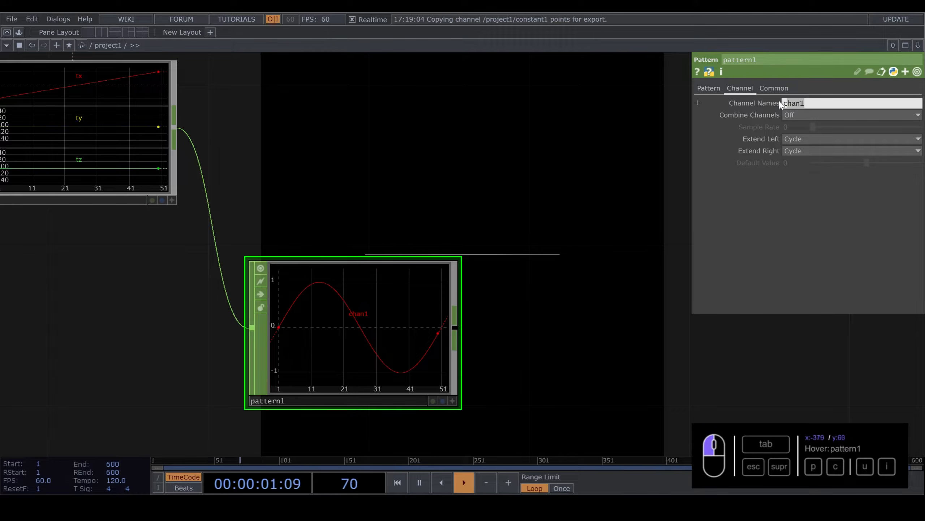
type("ty")
key("Return")
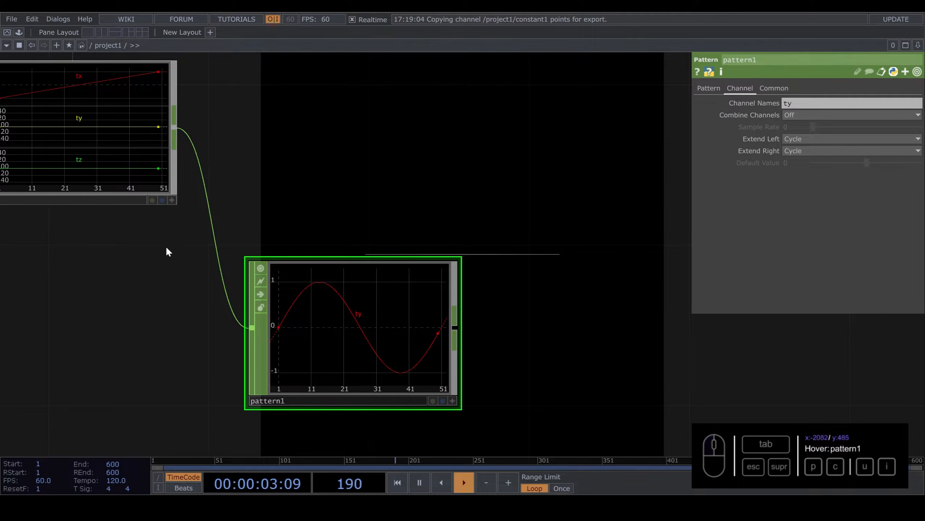
Inspect the operator info of sopto1 and pattern1 to compare their channels and sample lengths.
left_click_drag(166, 249, 229, 285)
scroll(204, 312, "down", 3)
left_click_drag(298, 243, 237, 136)
middle_click(190, 272)
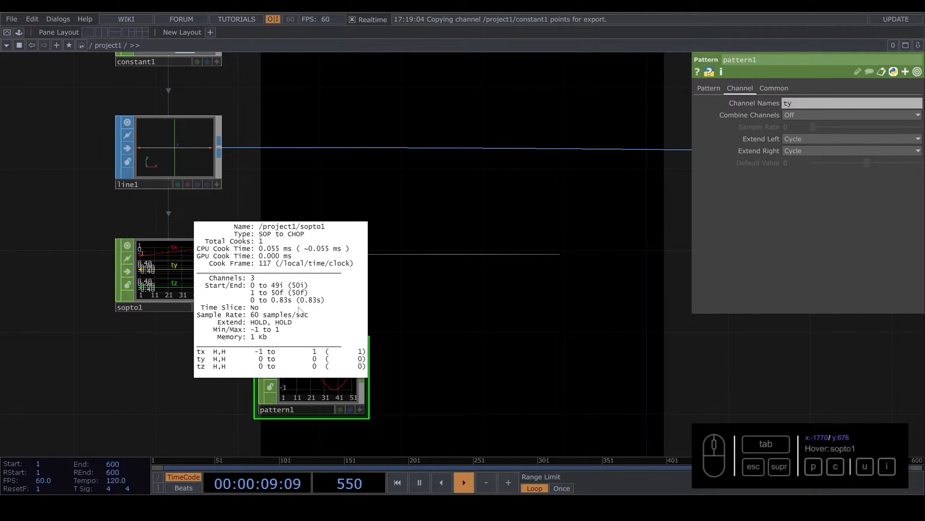
left_click(312, 368)
middle_click(313, 370)
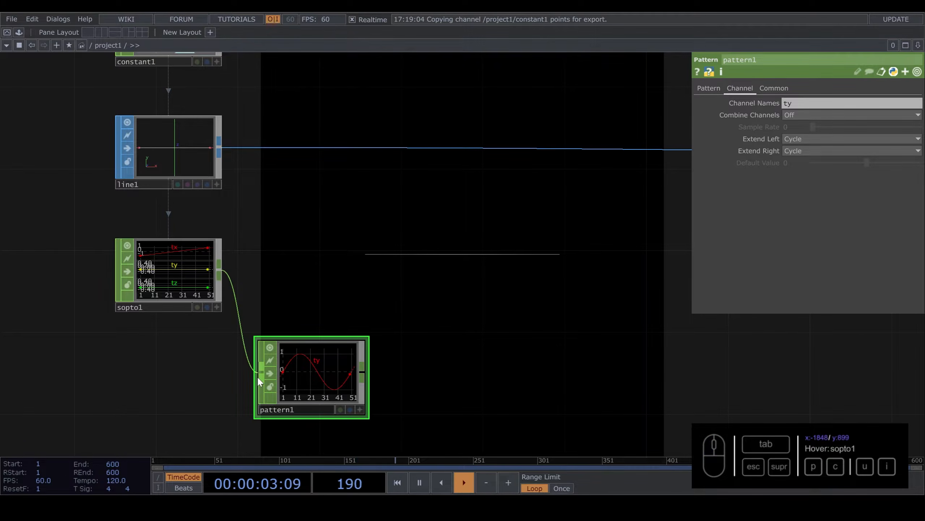
Add a Replace CHOP level with sopto1, taking sopto1 as its first input and pattern1 as its second.
left_click_drag(310, 305, 297, 222)
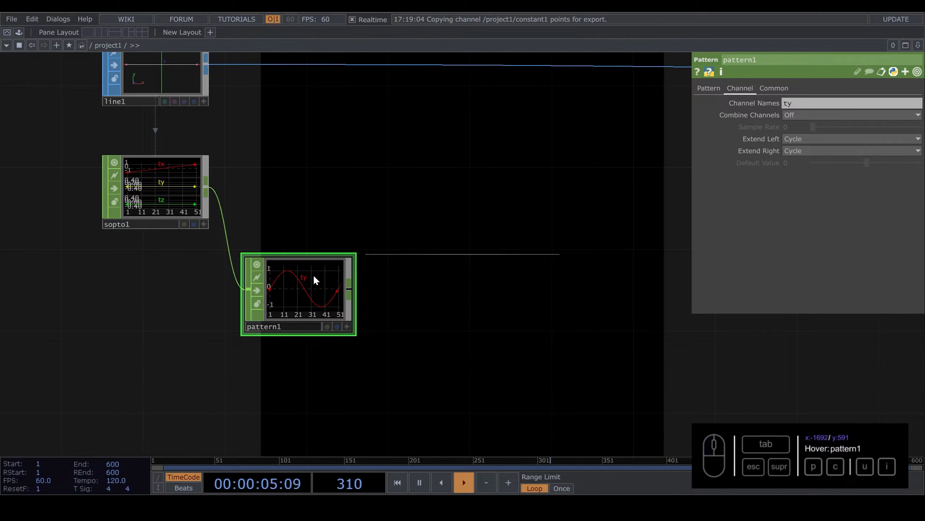
left_click_drag(314, 276, 314, 298)
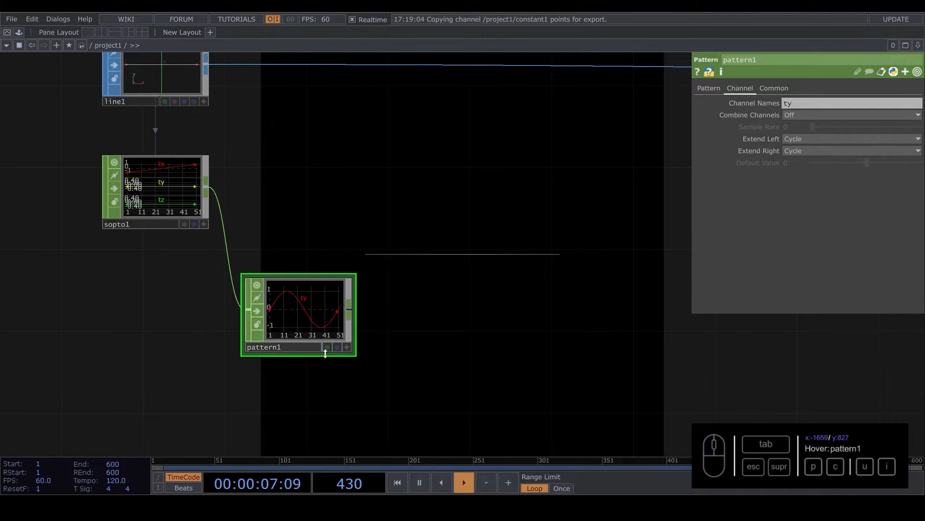
left_click(208, 187)
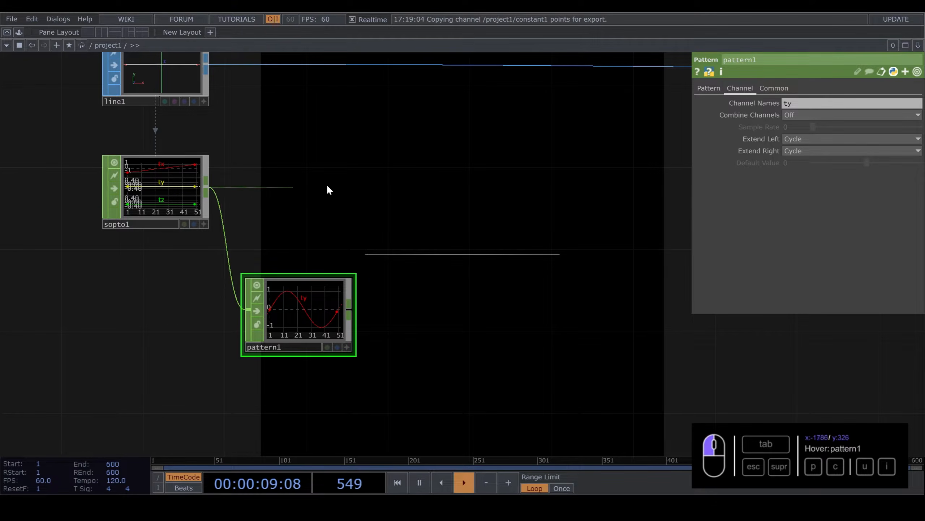
key("Tab")
left_click(566, 170)
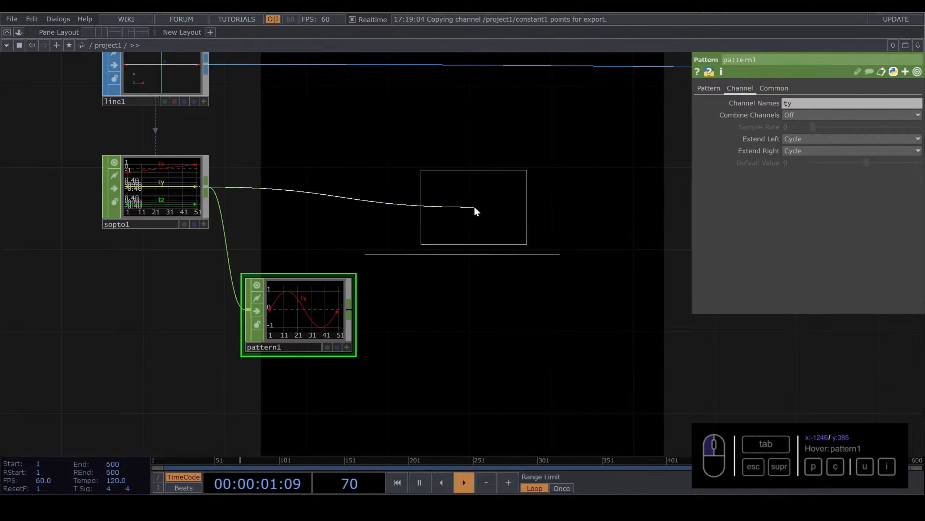
left_click(476, 211)
left_click_drag(483, 218, 483, 198)
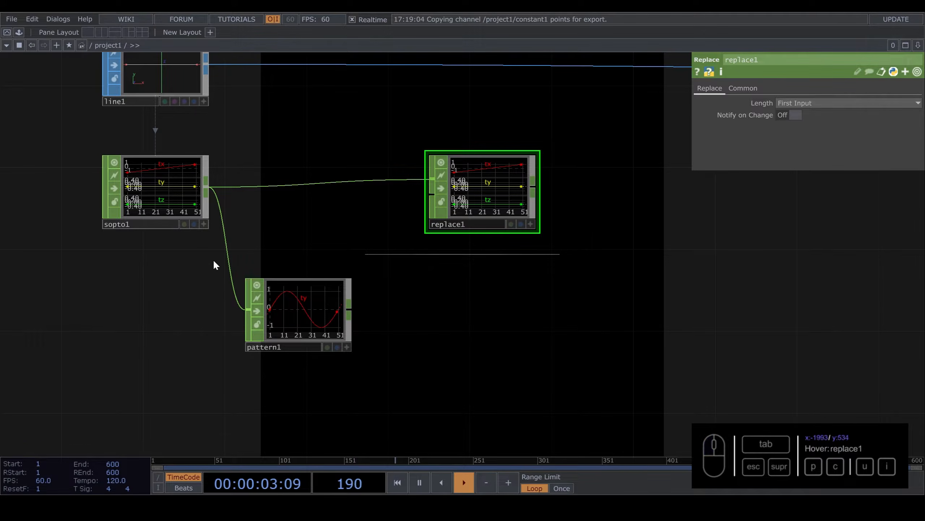
scroll(247, 271, "up", 3)
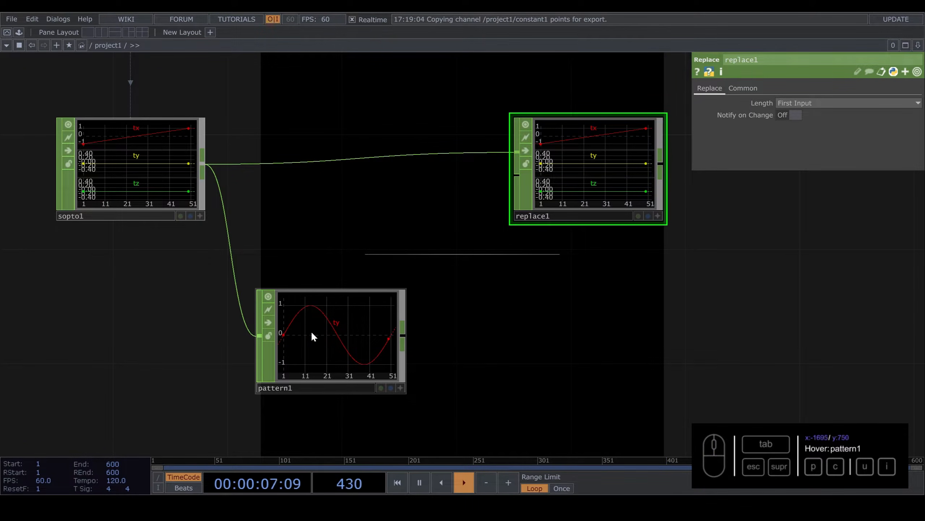
left_click_drag(405, 336, 509, 196)
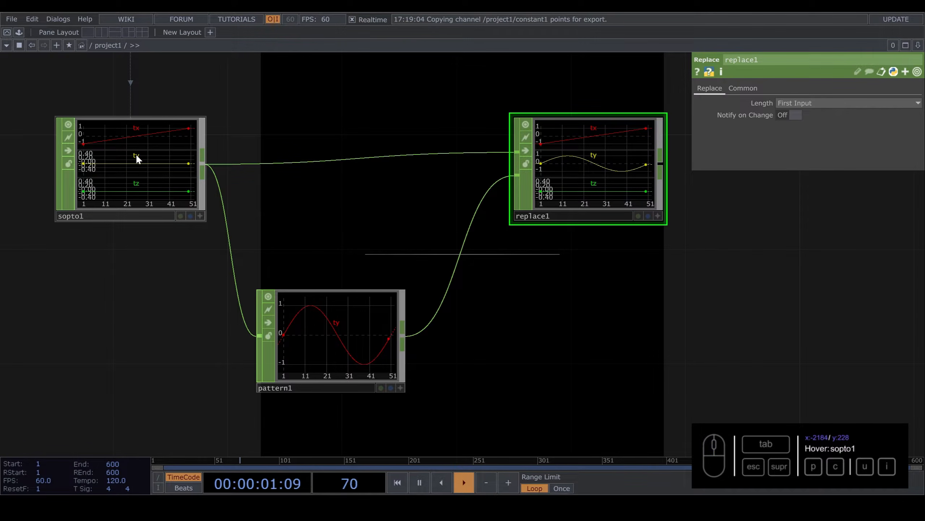
Try tx as pattern1's channel name to redirect the replacement, and set it back to ty.
left_click(345, 324)
left_click(801, 103)
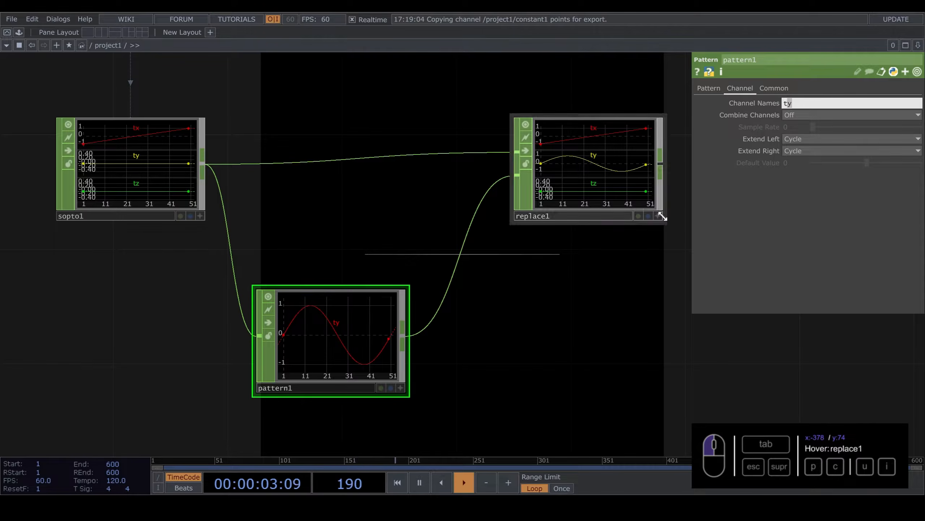
type("tx")
key("Return")
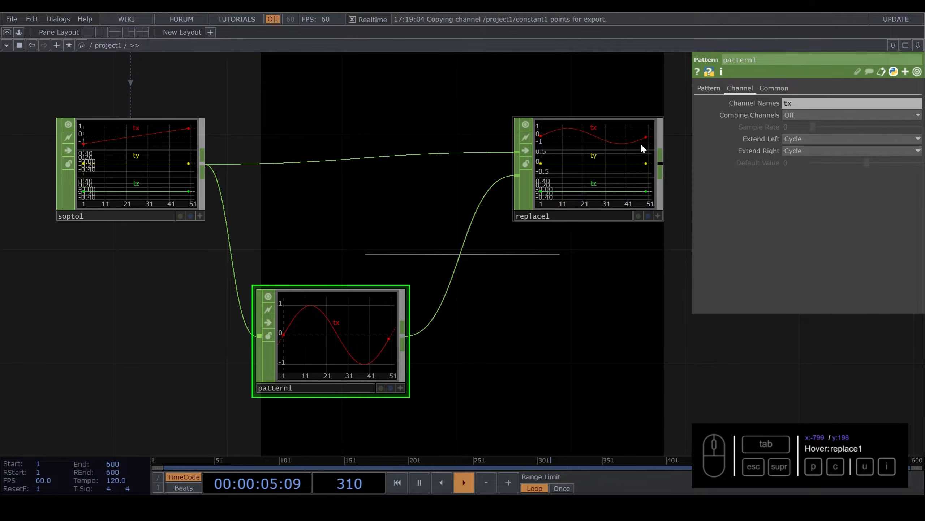
left_click(788, 103)
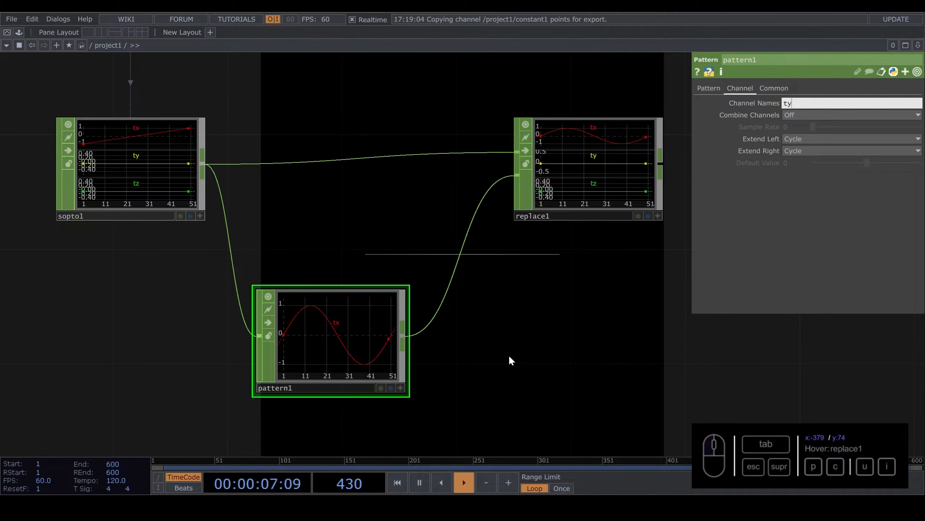
key("Return")
Add a Null CHOP to the output of replace1, level with it.
scroll(537, 350, "down", 3)
left_click_drag(463, 347, 133, 350)
left_click_drag(268, 254, 361, 253)
key("Tab")
type("nul")
left_click(371, 242)
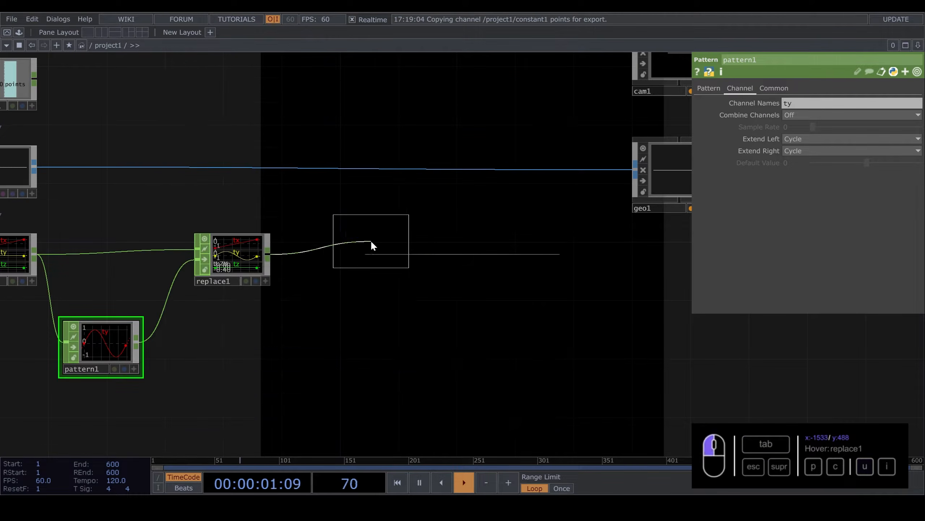
left_click(352, 254)
Insert a CHOP to SOP into the connection between line1 and geo1.
scroll(349, 250, "up", 3)
left_click_drag(350, 221, 517, 310)
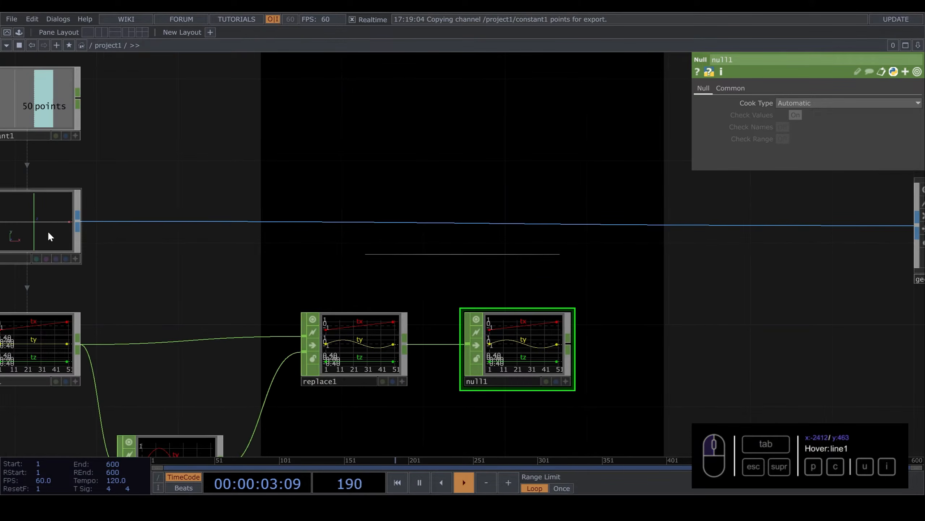
left_click(50, 237)
right_click(601, 224)
left_click(616, 212)
type("c")
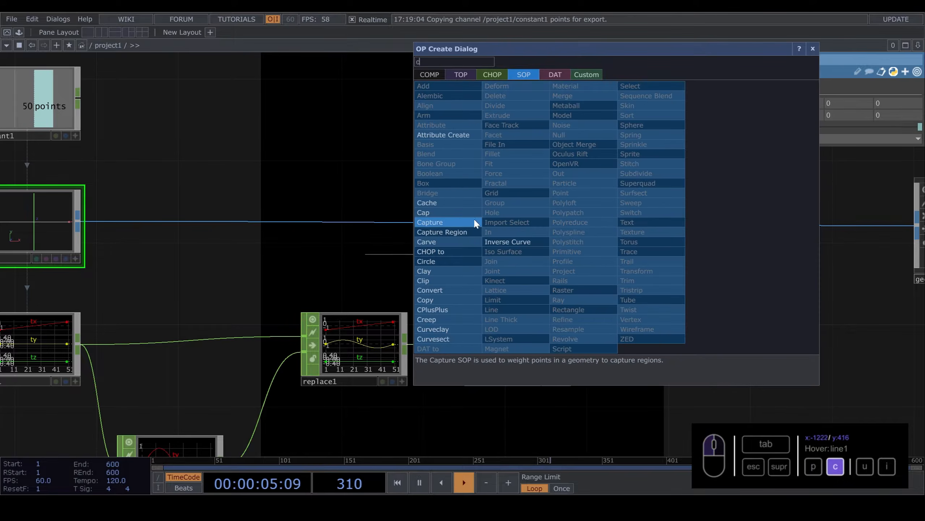
left_click(449, 251)
left_click(672, 233)
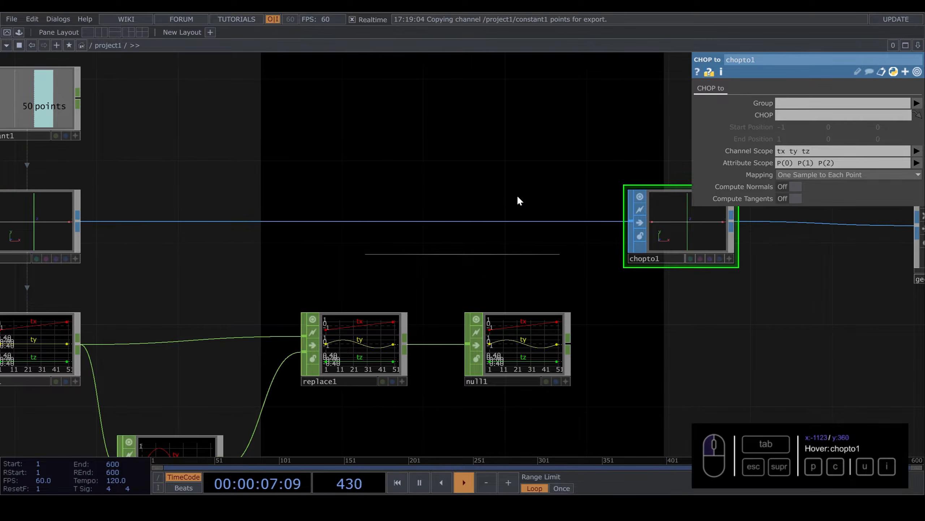
Assign null1 as the source CHOP of chopto1 so the replaced channels shape the line.
left_click_drag(519, 200, 395, 197)
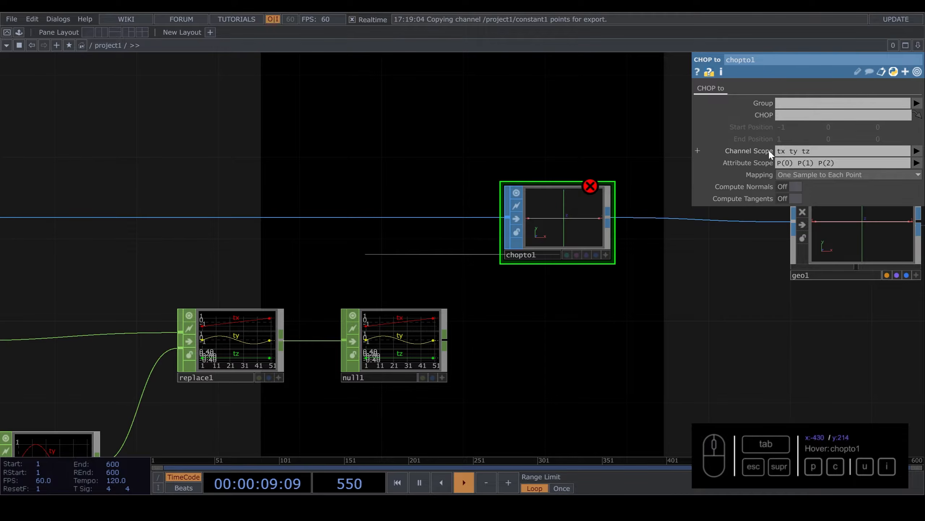
scroll(413, 324, "up", 4)
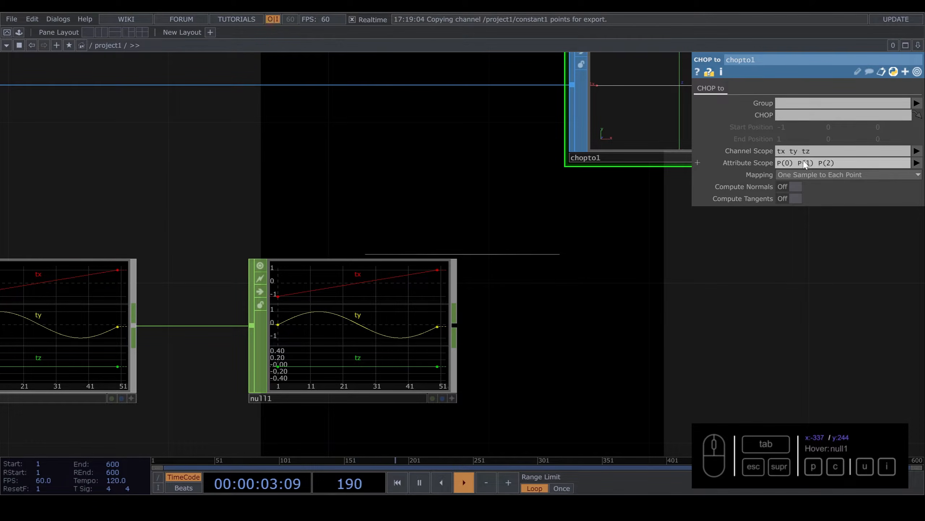
scroll(578, 303, "down", 5)
left_click_drag(467, 311, 795, 117)
left_click_drag(564, 195, 652, 336)
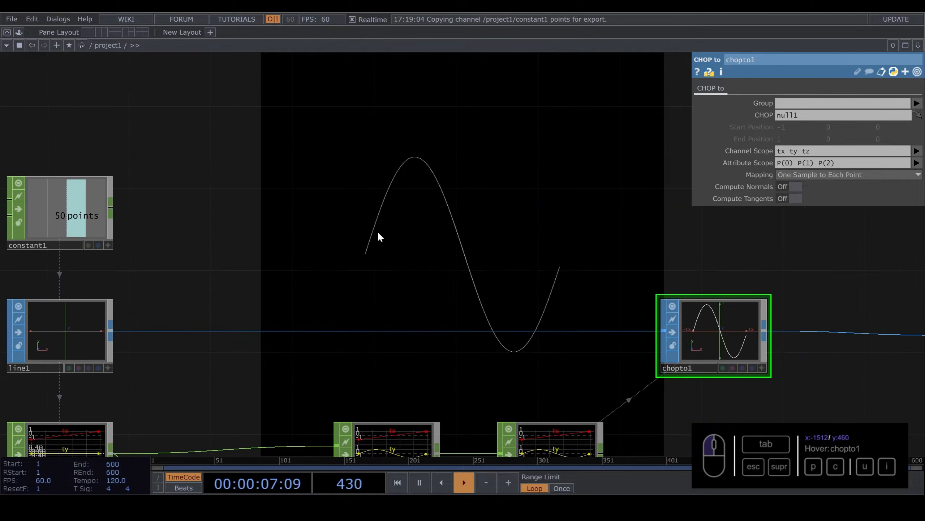
Try a different amplitude on pattern1, and set it back to 1.
left_click_drag(496, 400, 566, 216)
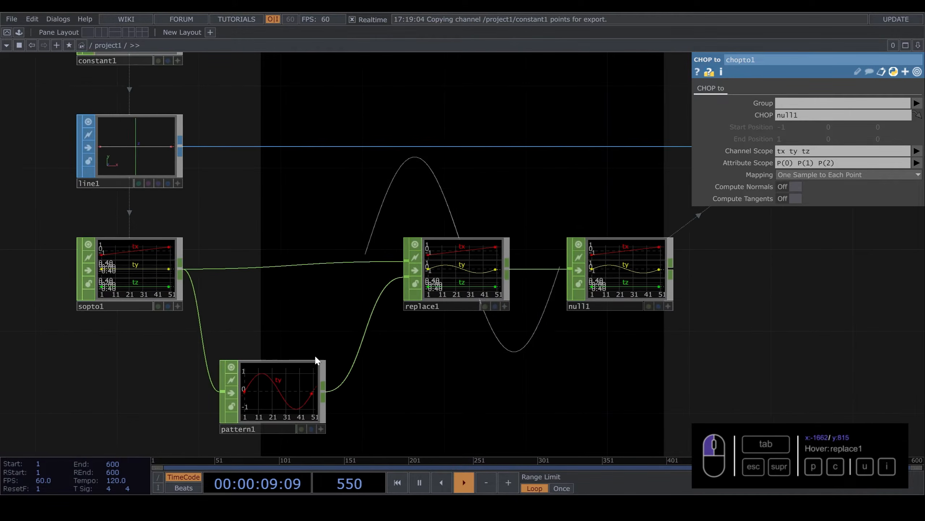
scroll(247, 404, "up", 5)
scroll(408, 343, "down", 5)
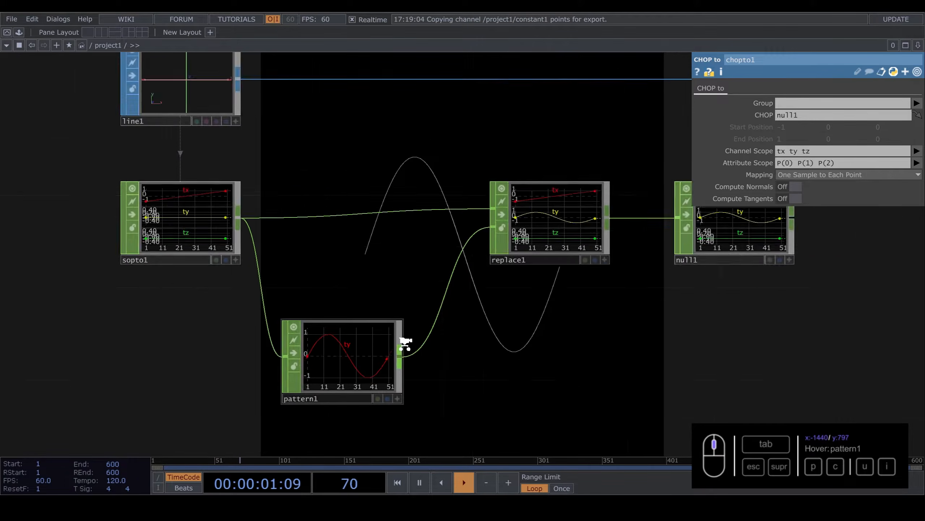
left_click(382, 353)
left_click(710, 87)
left_click_drag(519, 190, 503, 230)
left_click_drag(832, 235, 763, 230)
type("1")
key("Return")
left_click_drag(451, 334, 451, 207)
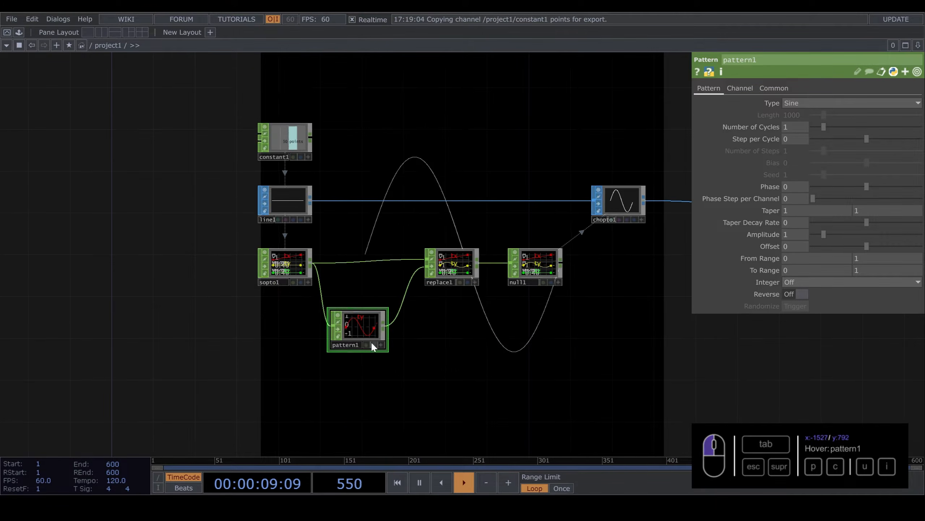
Remap pattern1's output with a From Range of -1 to 1 and a To Range of -0.1 to 0.1.
scroll(365, 343, "up", 10)
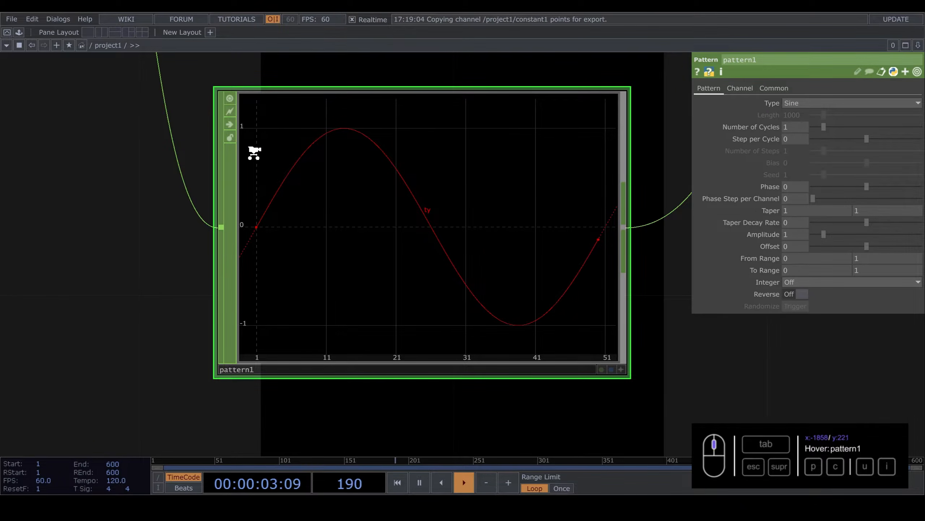
scroll(344, 108, "down", 10)
scroll(397, 353, "up", 3)
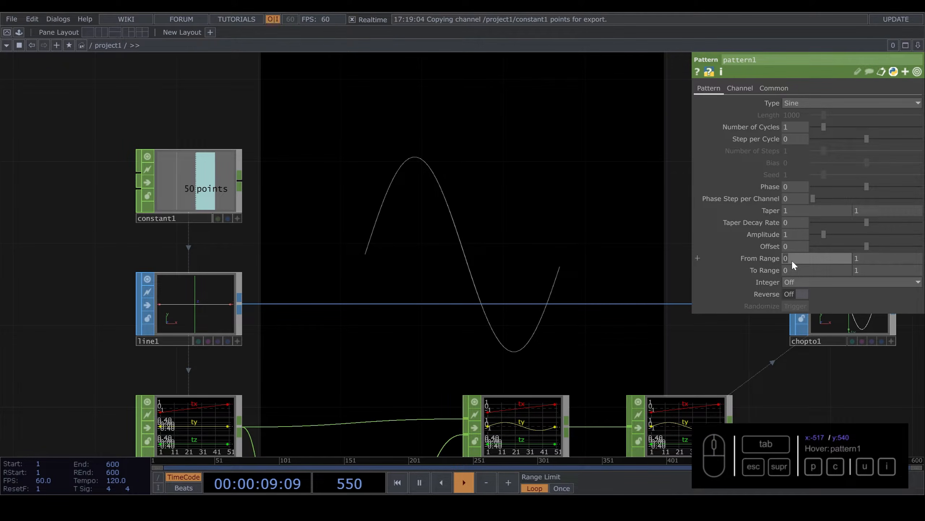
left_click(573, 256)
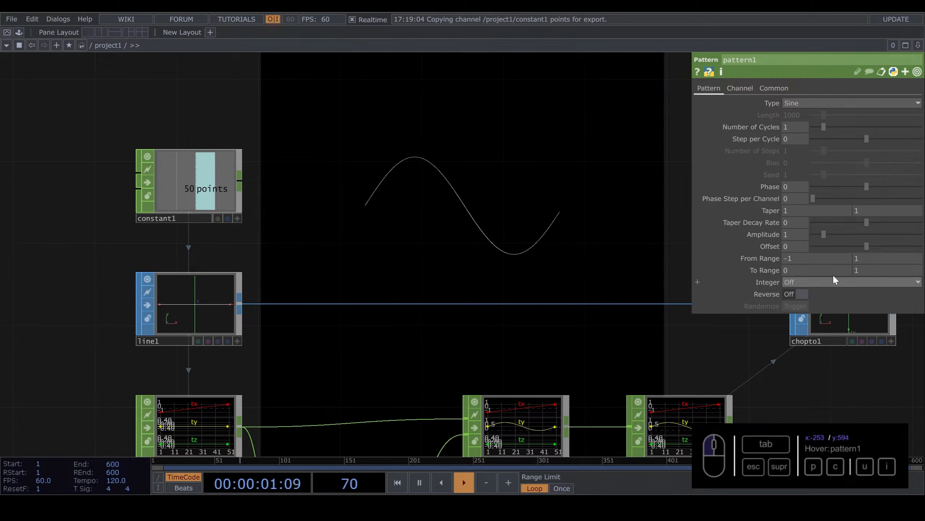
type("-0.1")
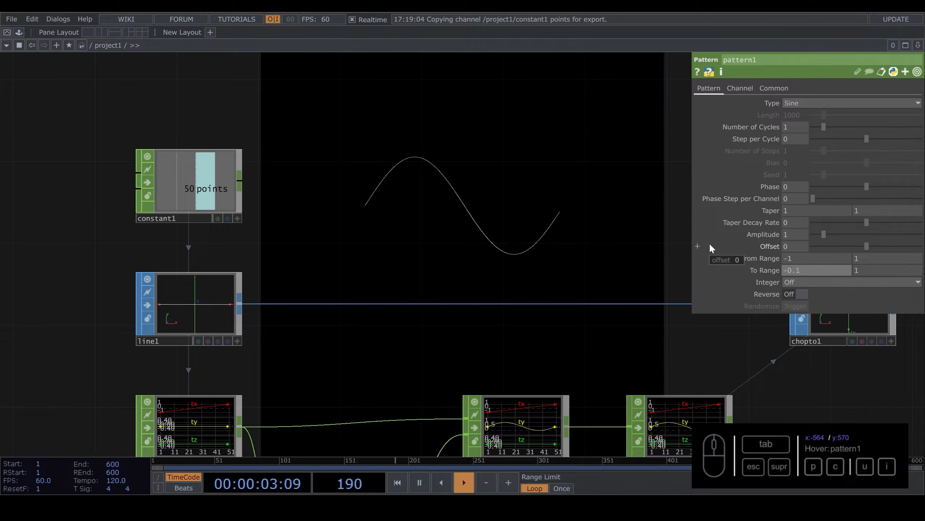
key("Tab")
type("0.1")
left_click(325, 265)
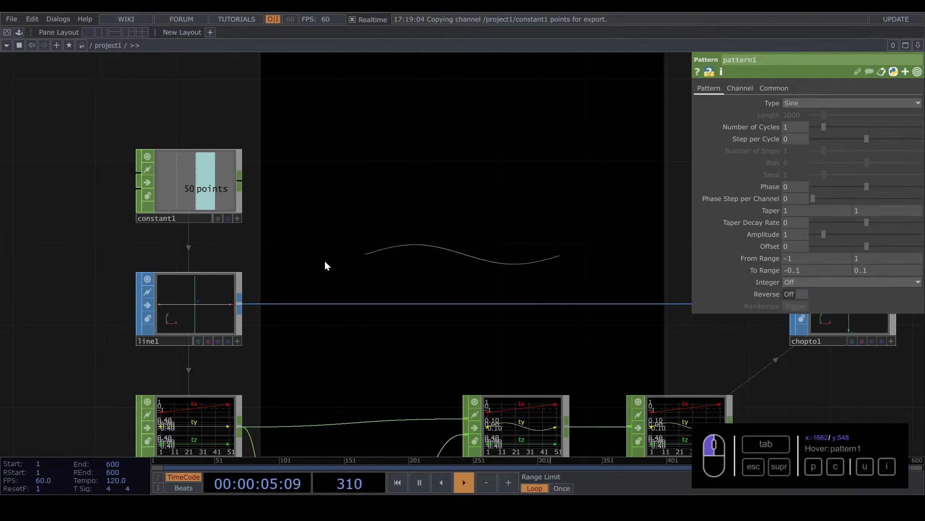
Set pattern1's number of cycles to 4.
left_click_drag(427, 222, 401, 114)
scroll(322, 315, "down", 5)
left_click(328, 372)
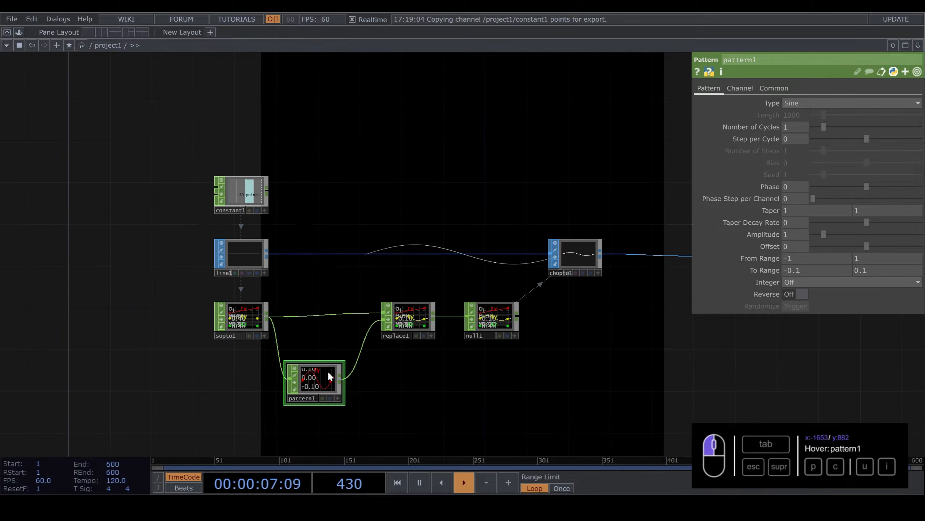
left_click_drag(824, 127, 852, 126)
left_click_drag(615, 148, 607, 234)
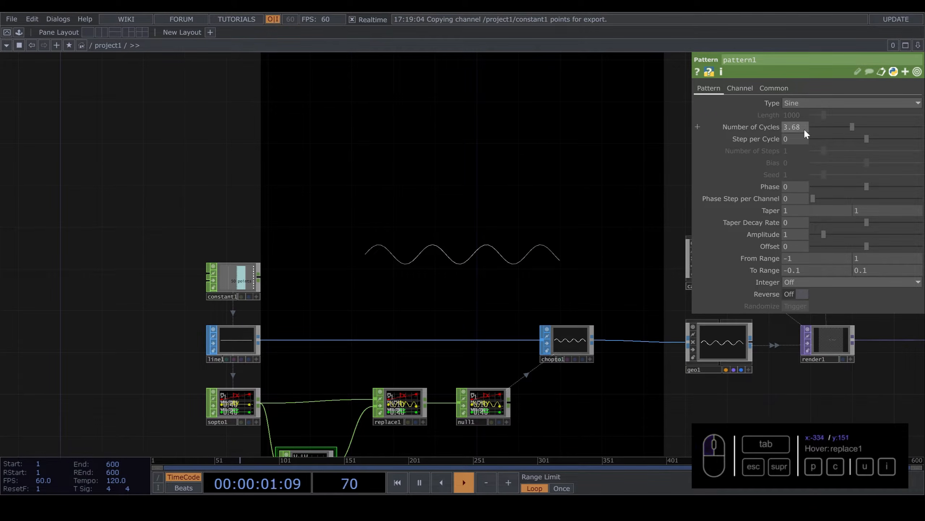
left_click_drag(541, 278, 450, 244)
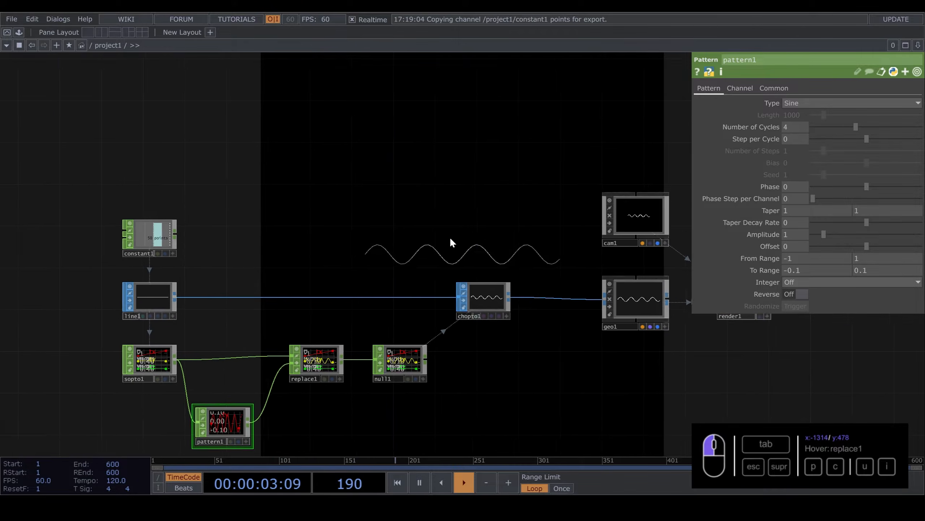
Animate pattern1's phase with the expression absTime.seconds * 0.5.
left_click_drag(866, 185, 887, 186)
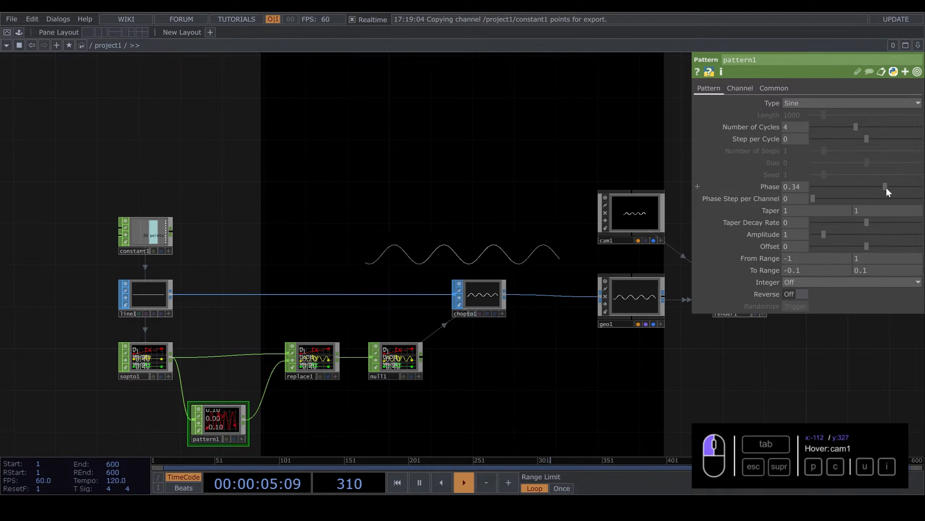
left_click_drag(706, 181, 670, 148)
type("abs")
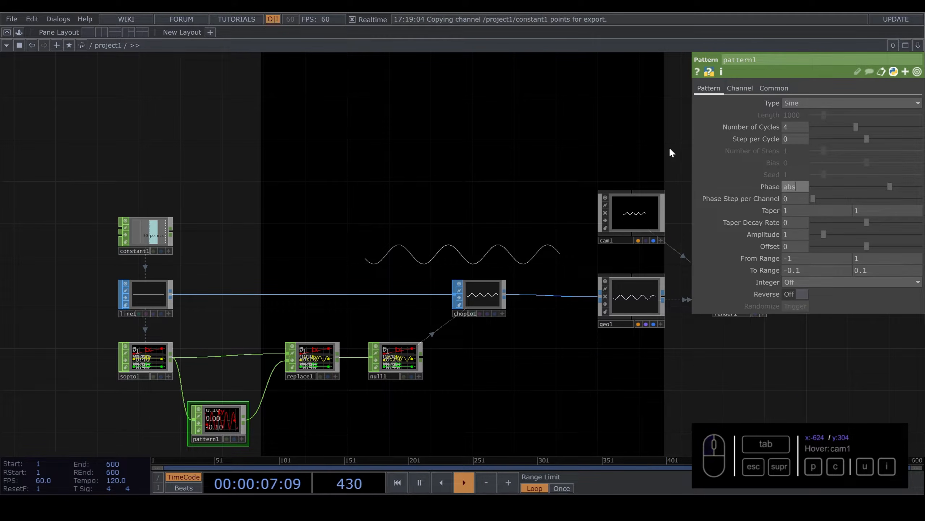
type("Time.seconds * 0.5")
key("Return")
Reverse the wave's travel direction by making the 0.5 multiplier in pattern1's phase expression negative.
left_click(794, 187)
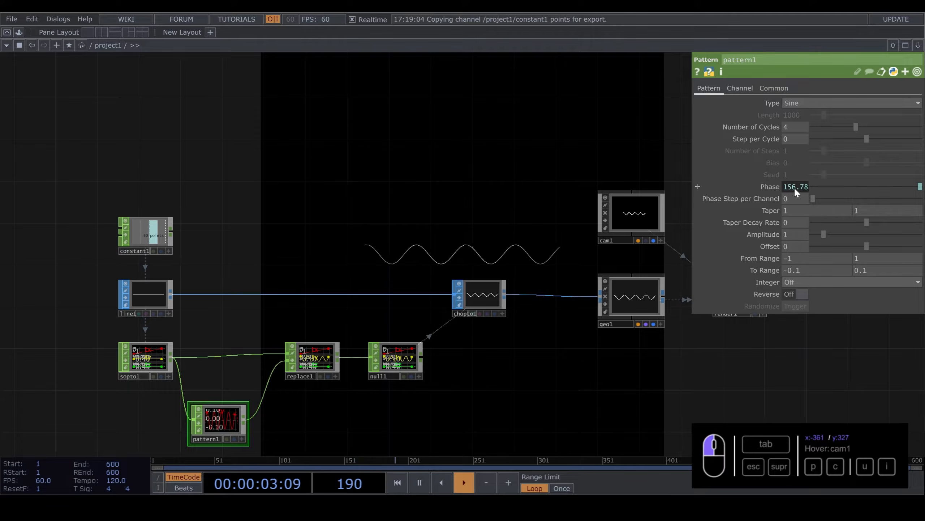
left_click(844, 200)
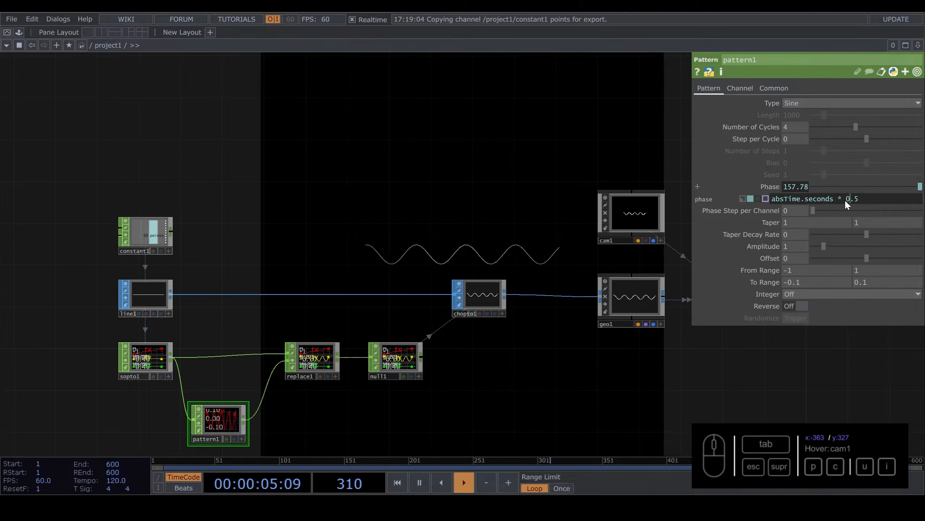
type("-")
left_click(506, 207)
scroll(527, 376, "down", 3)
left_click_drag(521, 346, 487, 256)
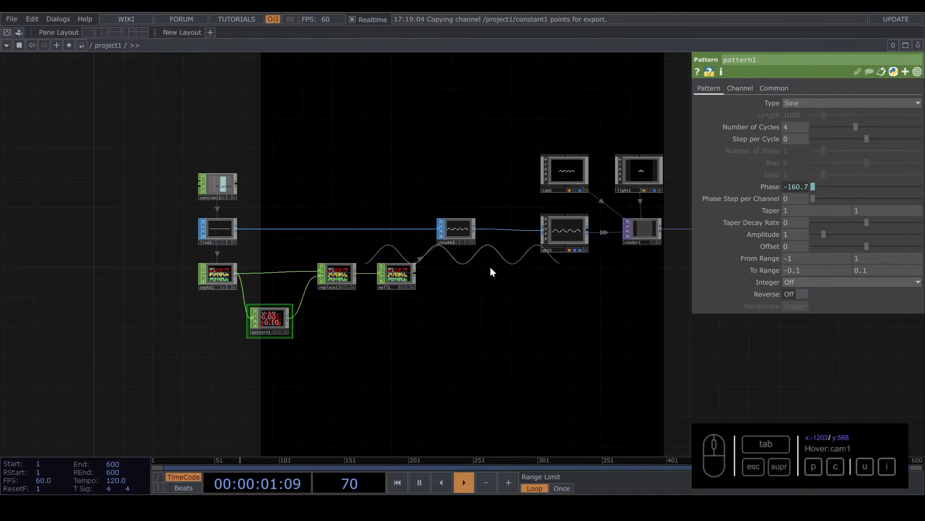
Move the camera, light, geometry, render and output nodes together farther from chopto1 to make room in the network.
left_click_drag(490, 266, 396, 295)
scroll(394, 291, "down", 2)
right_click_drag(612, 284, 372, 181)
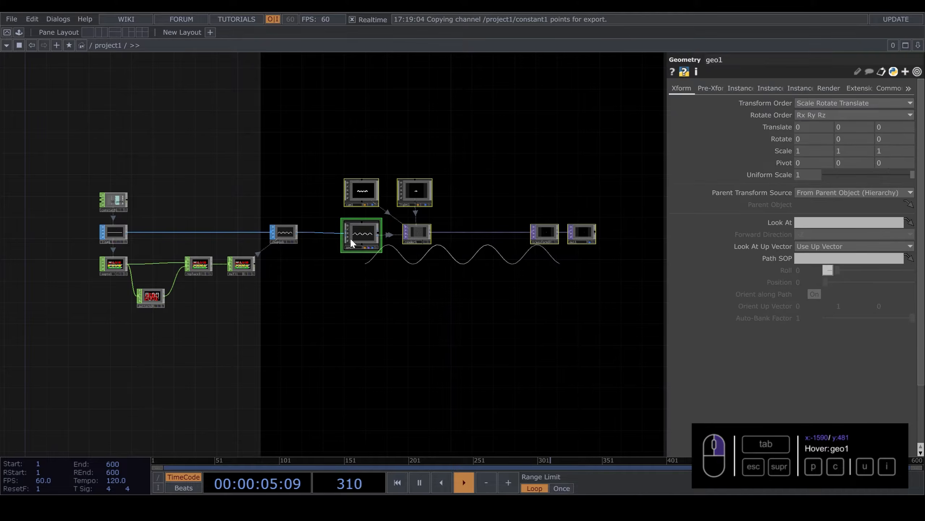
left_click_drag(351, 241, 373, 236)
scroll(350, 268, "up", 3)
left_click_drag(352, 267, 343, 268)
scroll(322, 327, "up", 2)
Add a second channel named duplicate with a value of 5 to constant1.
left_click_drag(145, 343, 246, 287)
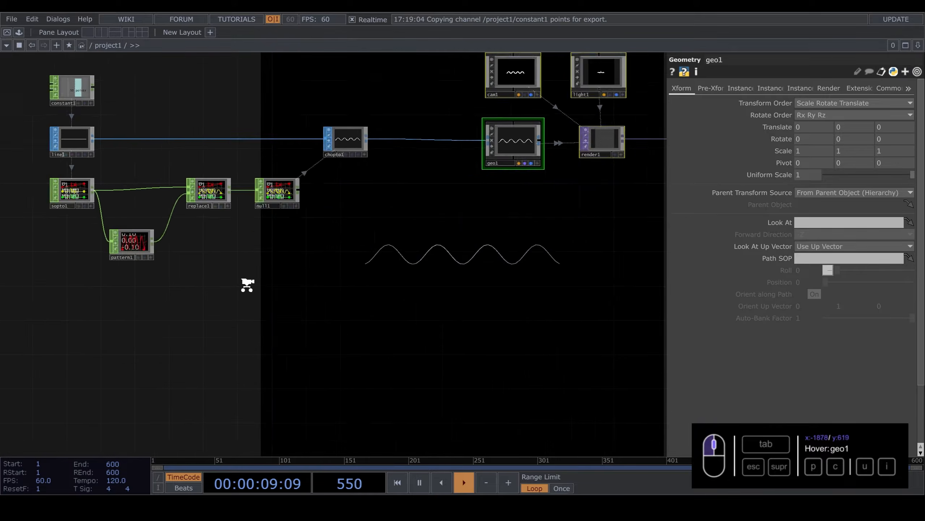
scroll(299, 317, "up", 5)
left_click_drag(298, 317, 507, 432)
left_click_drag(143, 73, 167, 155)
left_click(163, 139)
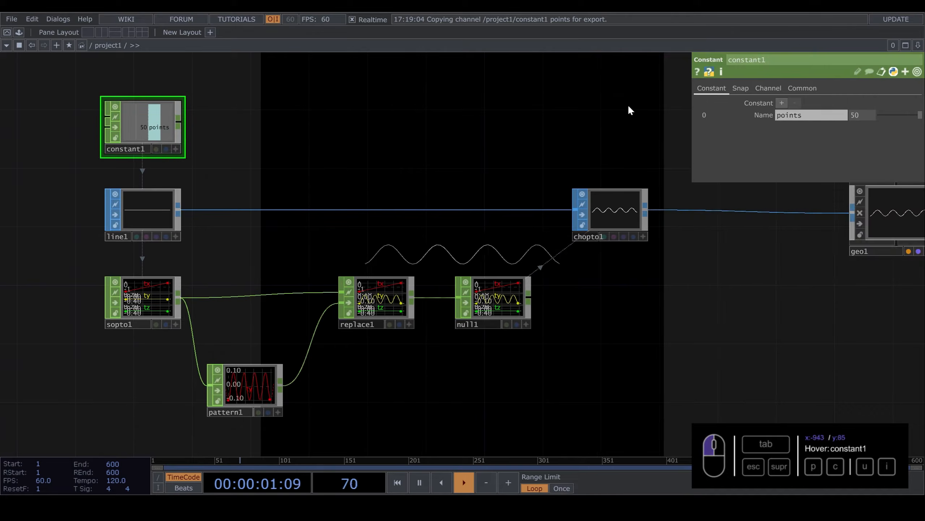
left_click(784, 101)
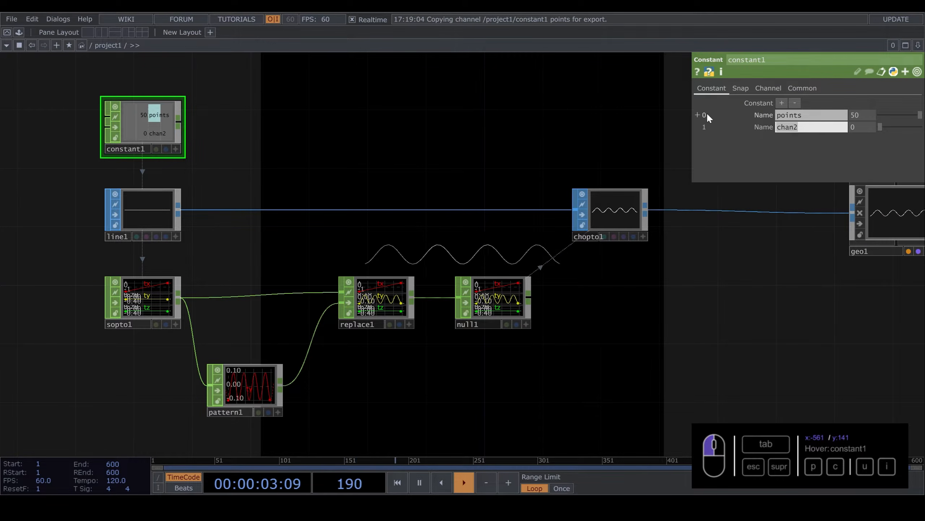
type("duplicate")
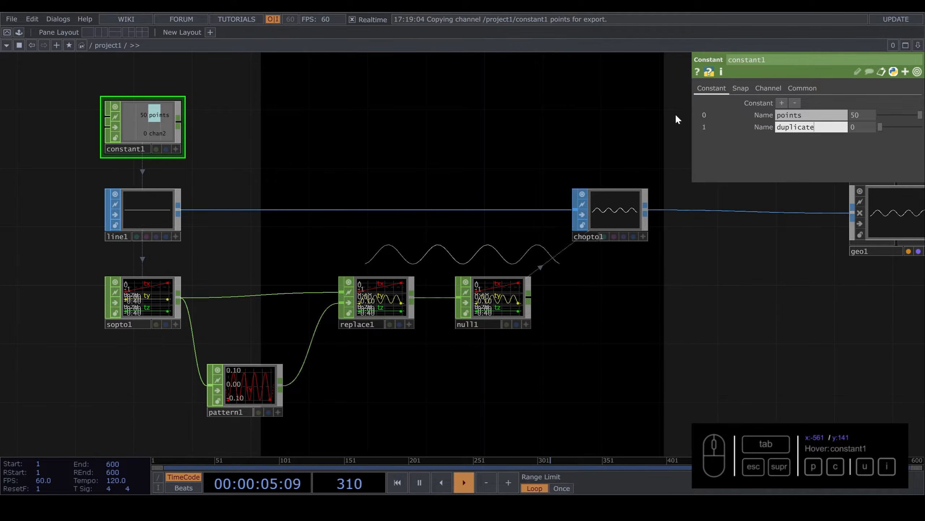
left_click_drag(871, 127, 781, 132)
type("5")
key("Return")
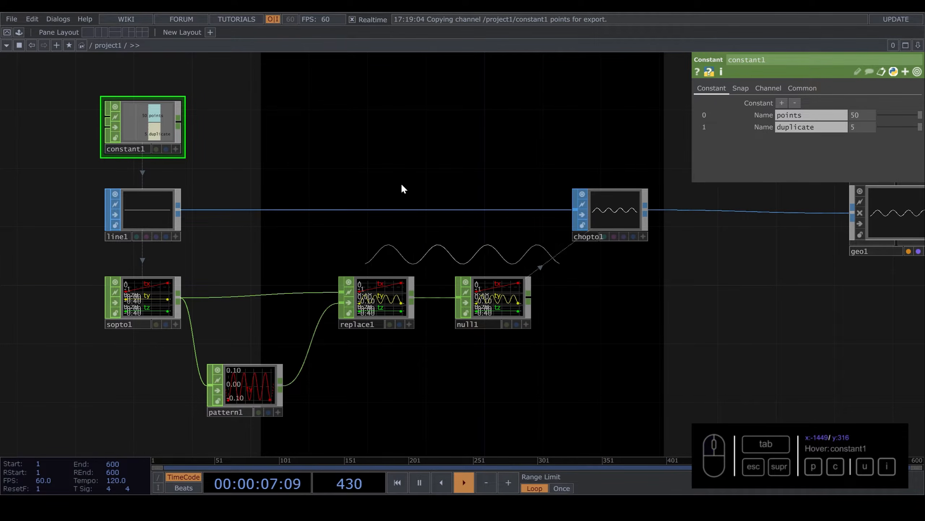
Add a separate Pattern CHOP in the empty area below the existing network.
scroll(402, 185, "down", 5)
left_click_drag(577, 310, 459, 272)
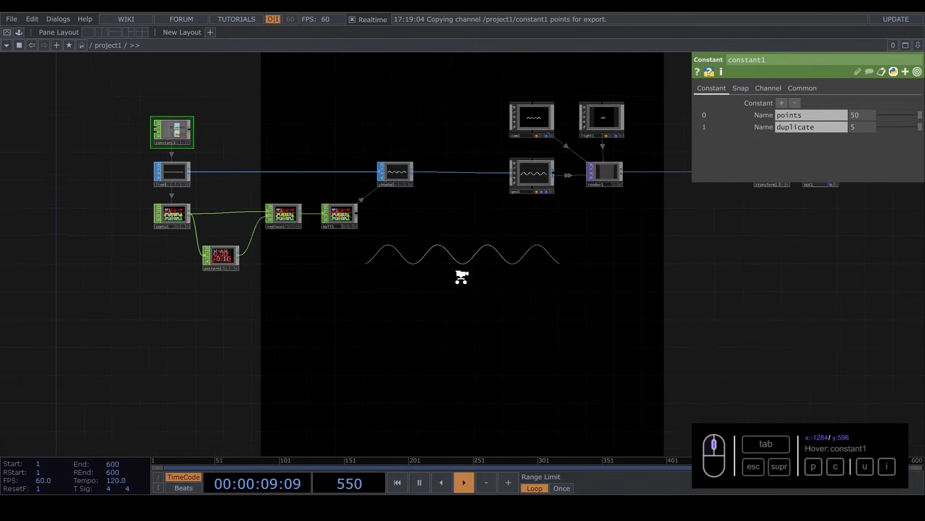
scroll(459, 277, "down", 3)
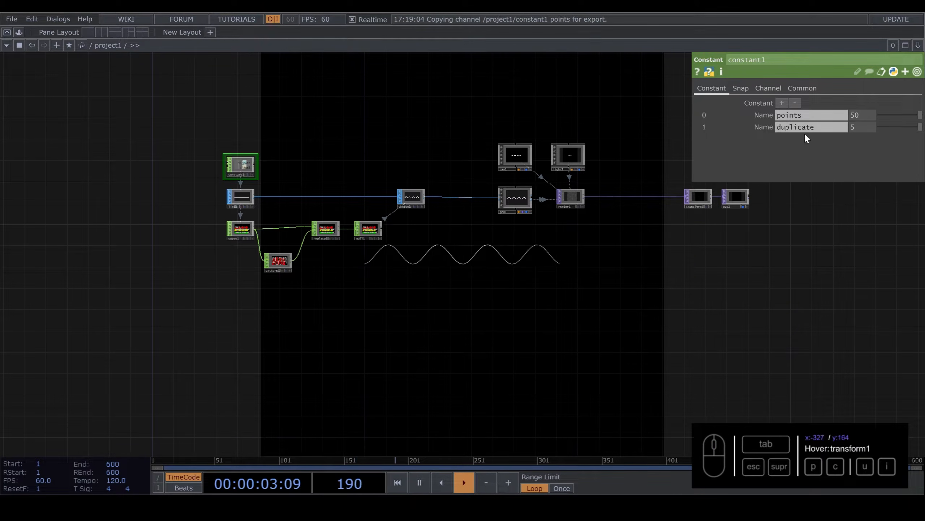
scroll(450, 272, "up", 3)
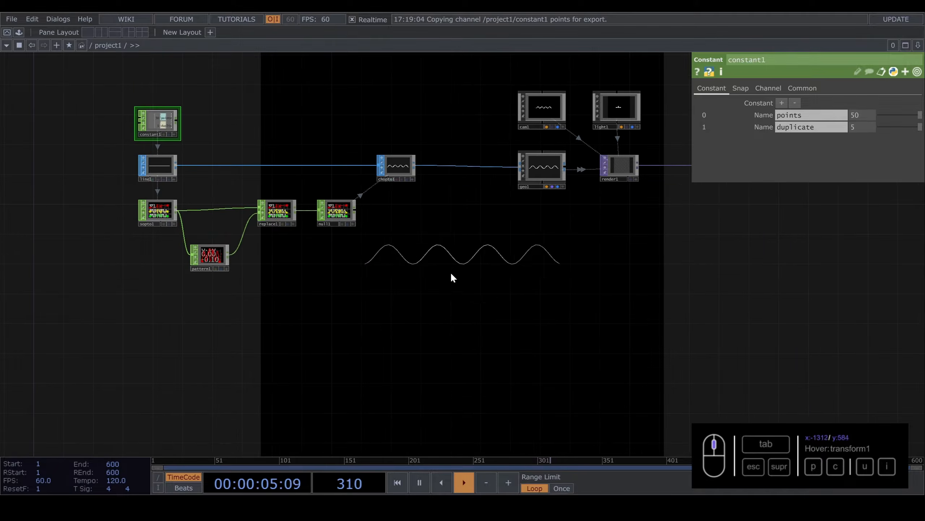
scroll(437, 266, "up", 3)
key("Tab")
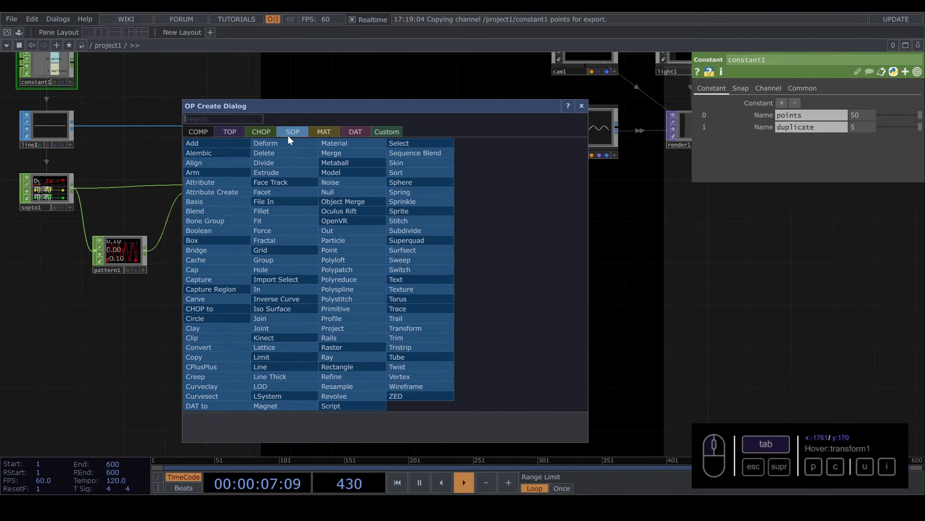
left_click(261, 131)
type("pa")
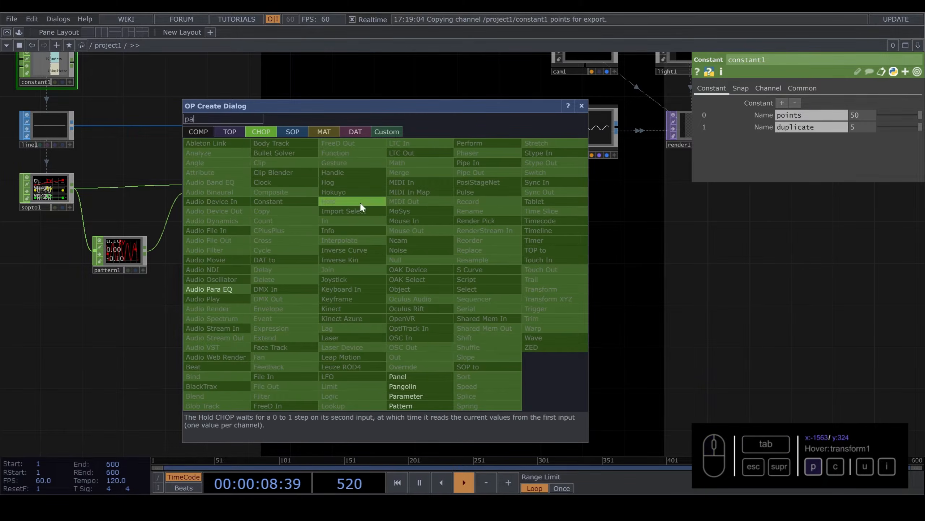
left_click(406, 405)
left_click(392, 294)
scroll(415, 301, "up", 3)
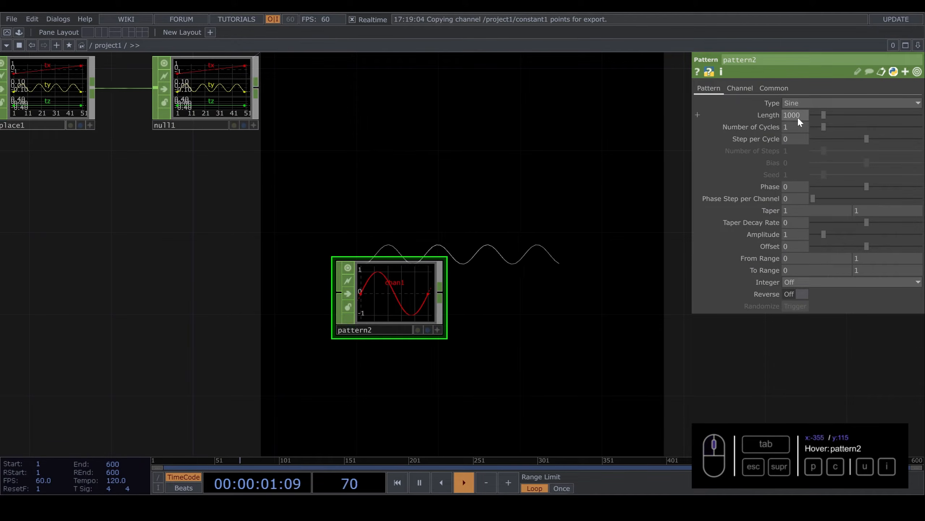
Link pattern2's length to constant1's duplicate channel as a CHOP reference.
scroll(498, 244, "down", 5)
scroll(339, 231, "up", 5)
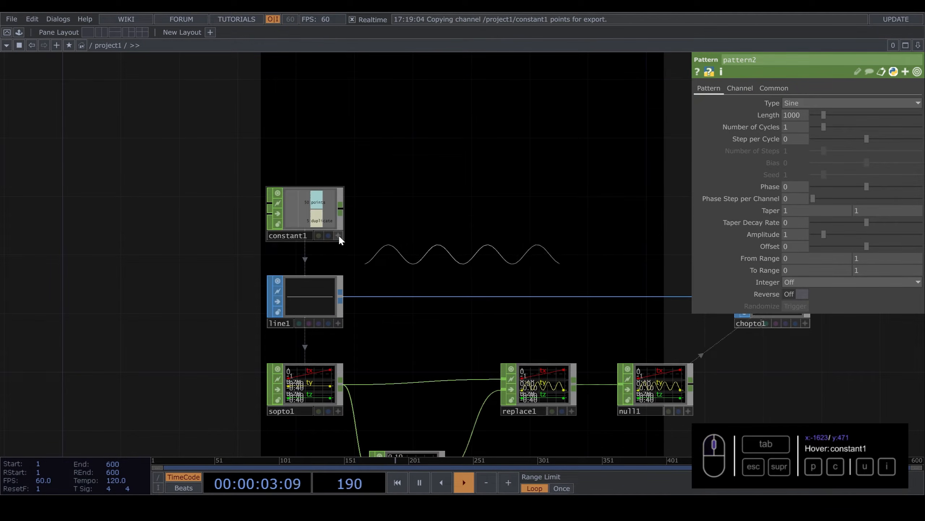
left_click(339, 235)
left_click_drag(796, 115, 797, 115)
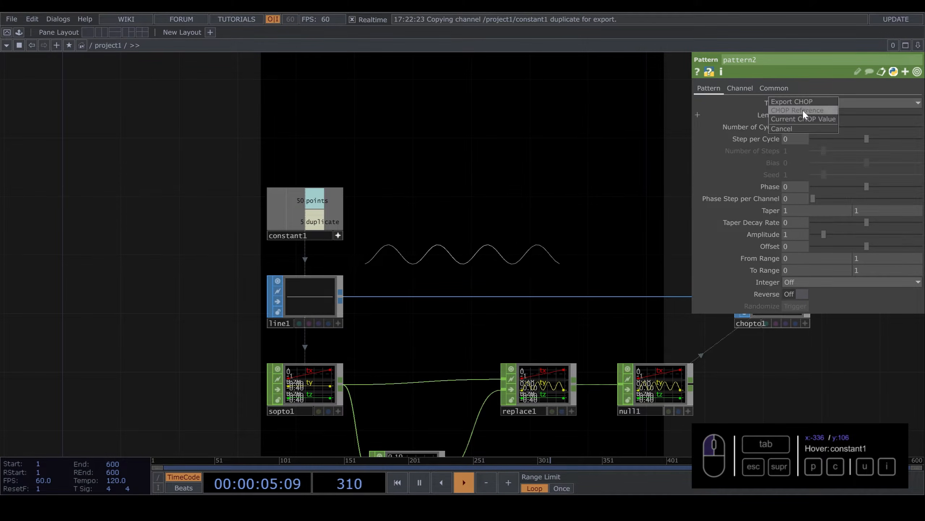
left_click(803, 111)
left_click(338, 236)
Inspect pattern2's node information to check its channels and sample length.
left_click_drag(463, 241, 338, 126)
mouse_move(545, 296)
left_mouse_down()
mouse_move(343, 213)
mouse_move(535, 298)
left_mouse_up()
left_click_drag(559, 293, 325, 196)
scroll(436, 321, "up", 1)
scroll(435, 321, "up", 1)
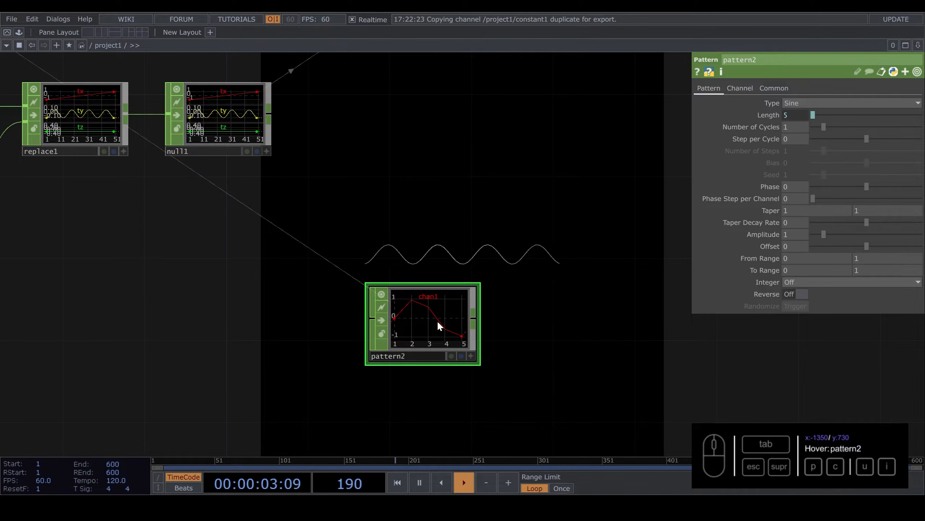
middle_click(438, 322)
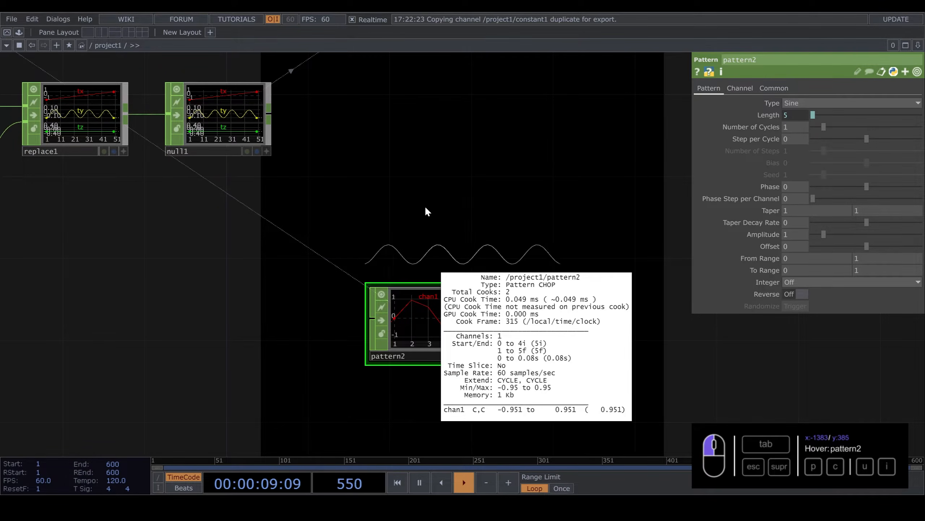
Set pattern2's waveform type to Ramp.
left_click(796, 104)
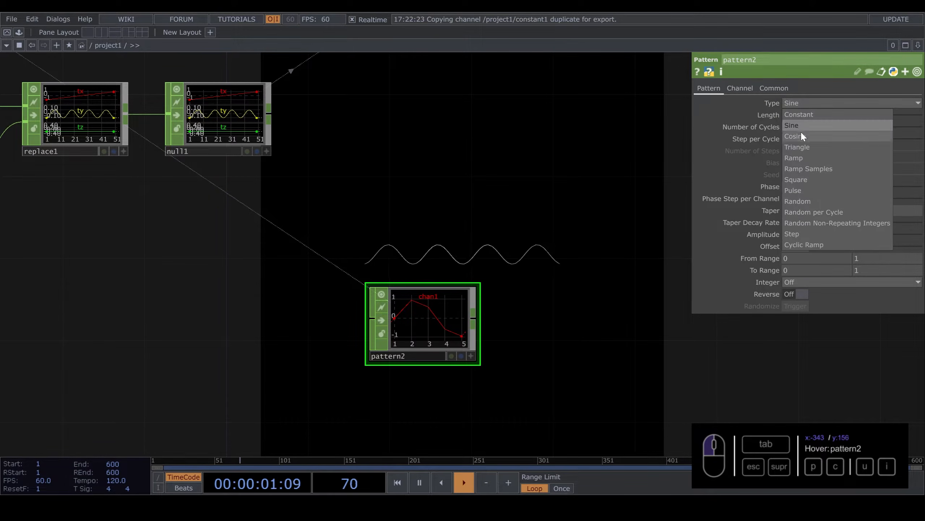
left_click(801, 157)
scroll(419, 328, "up", 2)
scroll(408, 330, "up", 1)
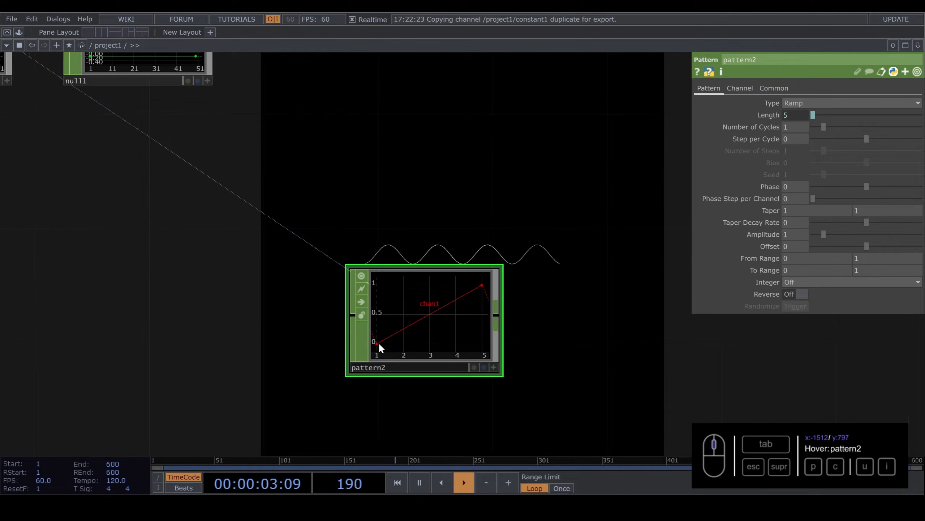
scroll(401, 332, "down", 5)
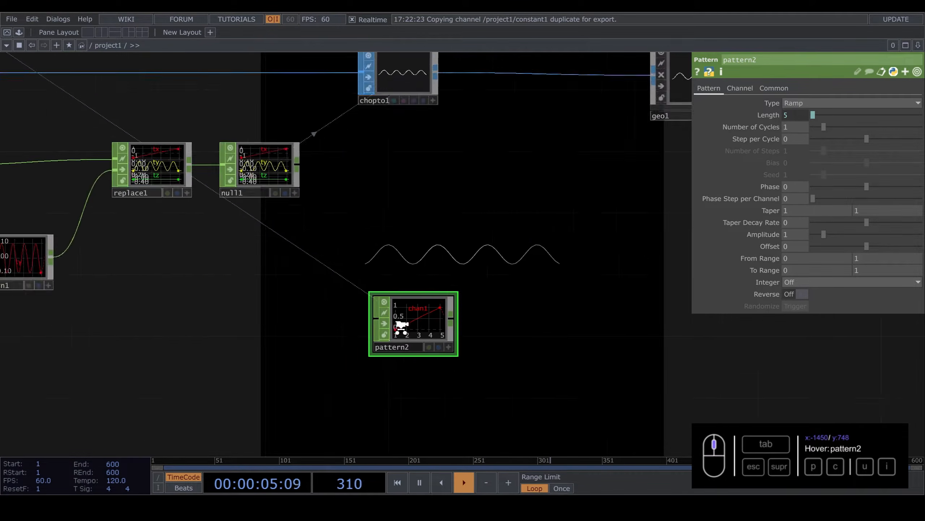
scroll(500, 324, "up", 3)
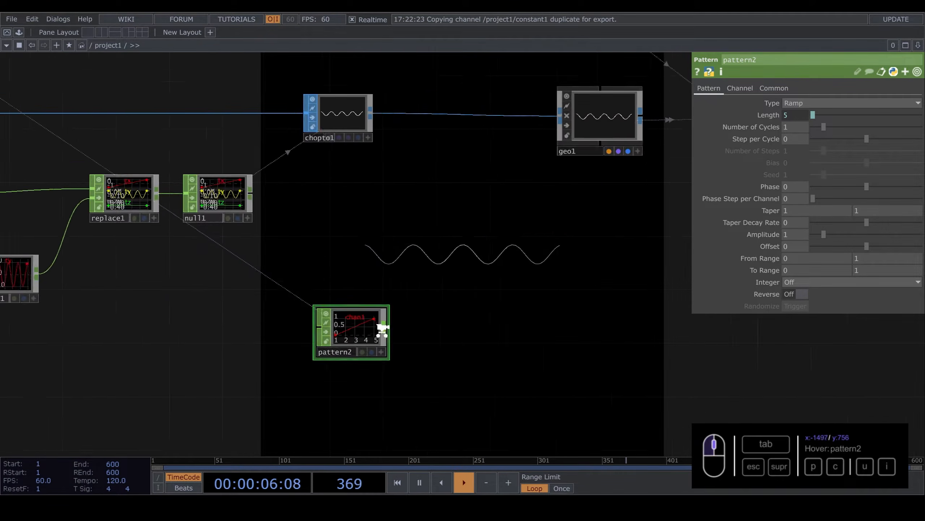
Rename pattern2's output channel to tz.
left_click(741, 86)
left_click_drag(803, 105, 717, 101)
type("tz")
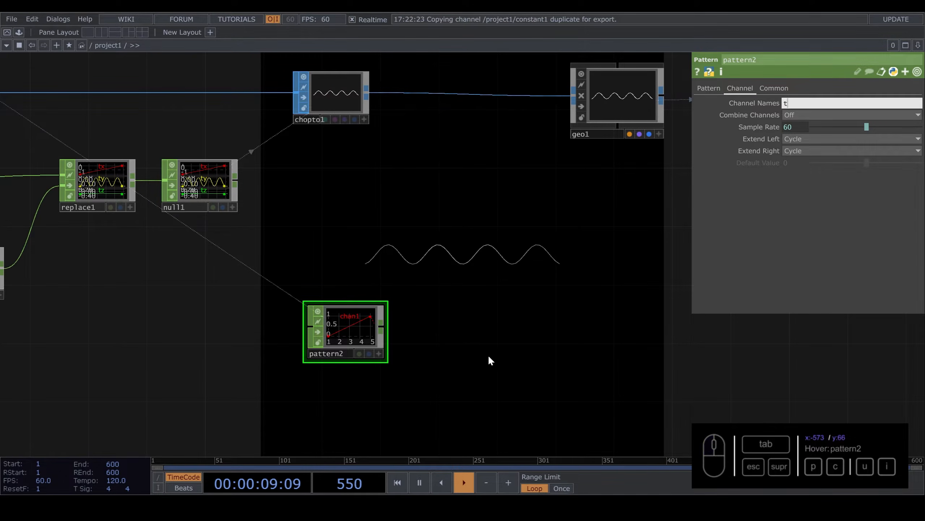
key("Return")
Add a Null CHOP wired to pattern2's output, place it below geo1, and name it instance.
left_click_drag(397, 324, 454, 326)
left_click(446, 326)
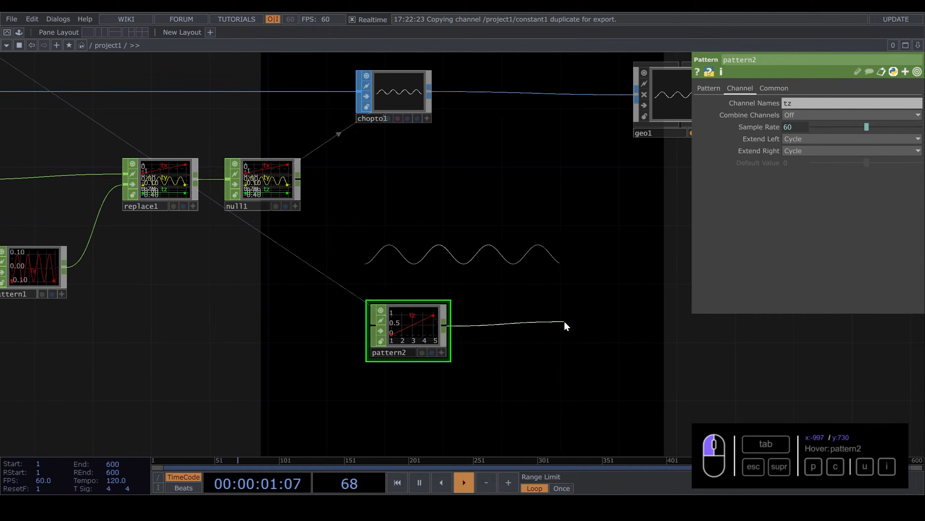
key("Tab")
type("nul")
left_click(580, 309)
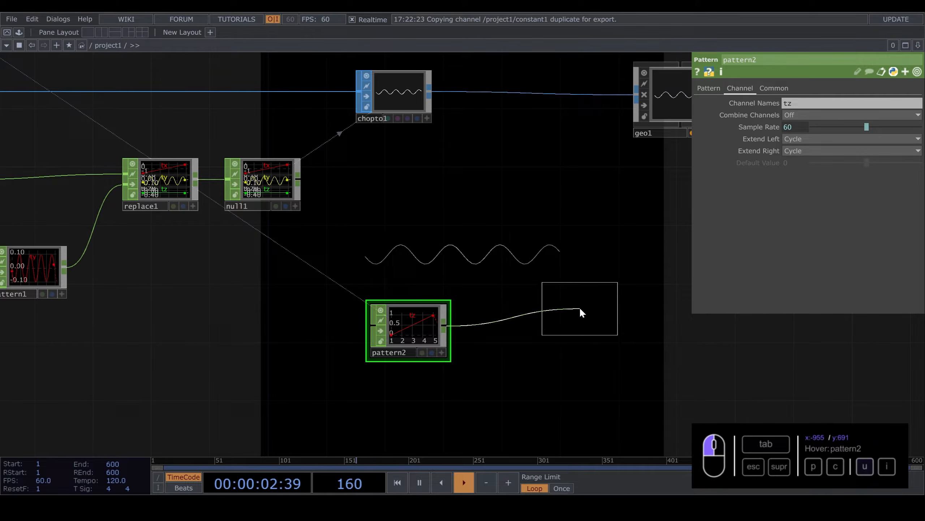
left_click(669, 327)
double_click(647, 352)
type("instance")
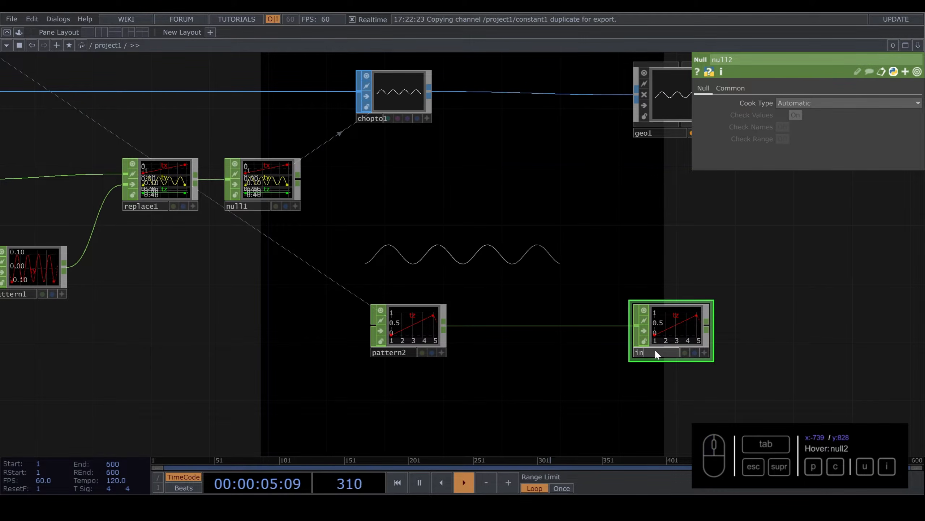
key("Return")
Turn on instancing for geo1, using the instance null as Default Instance OP and its tz channel for Translate Z.
left_click(650, 102)
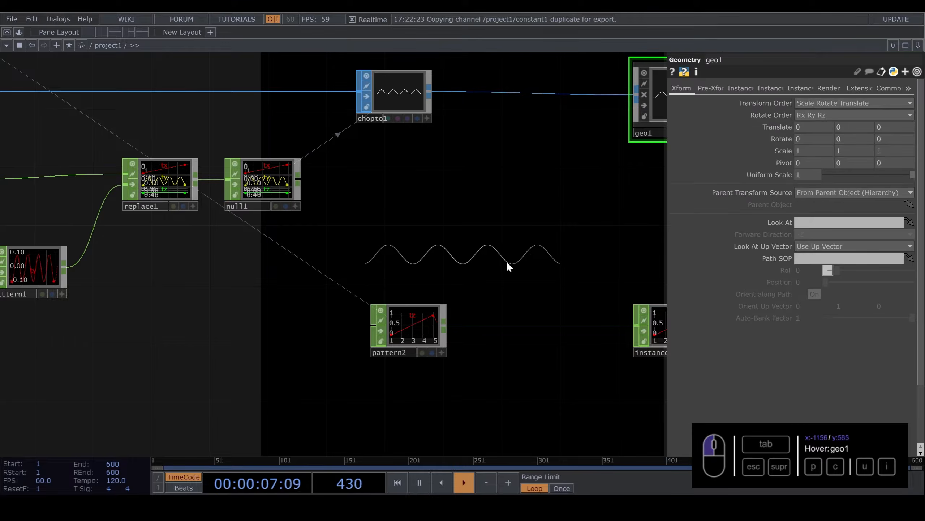
left_click(740, 89)
left_click(814, 103)
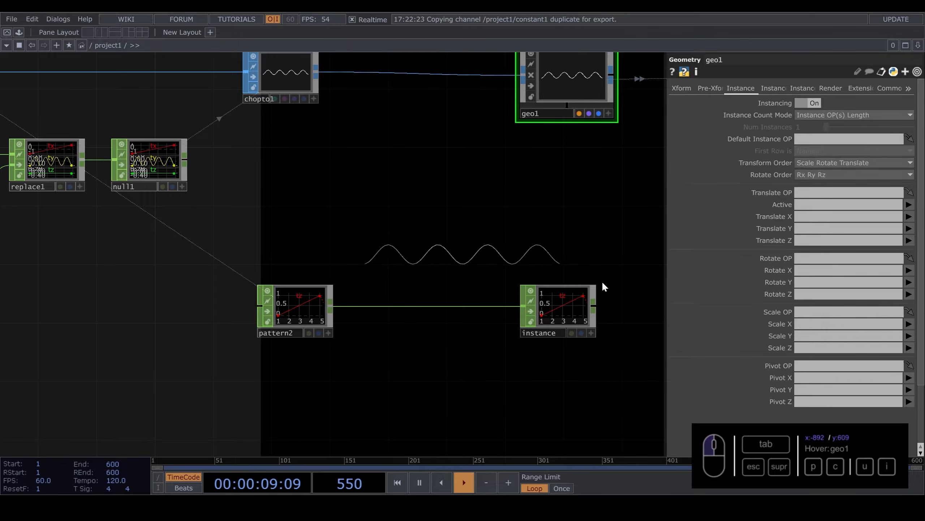
left_click_drag(594, 291, 822, 139)
left_click_drag(904, 261, 907, 241)
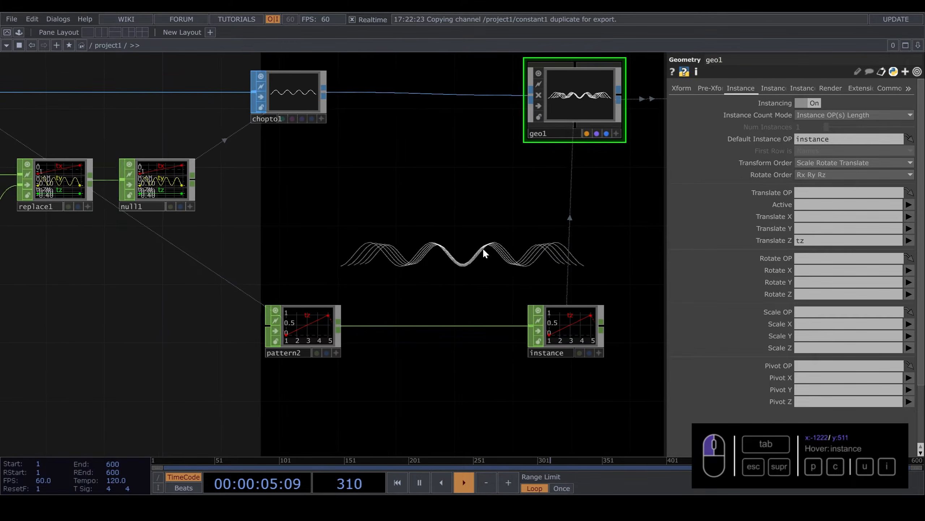
Move cam1 closer to the lines by setting its Z translate to 3.23.
scroll(450, 224, "down", 5)
left_click(490, 137)
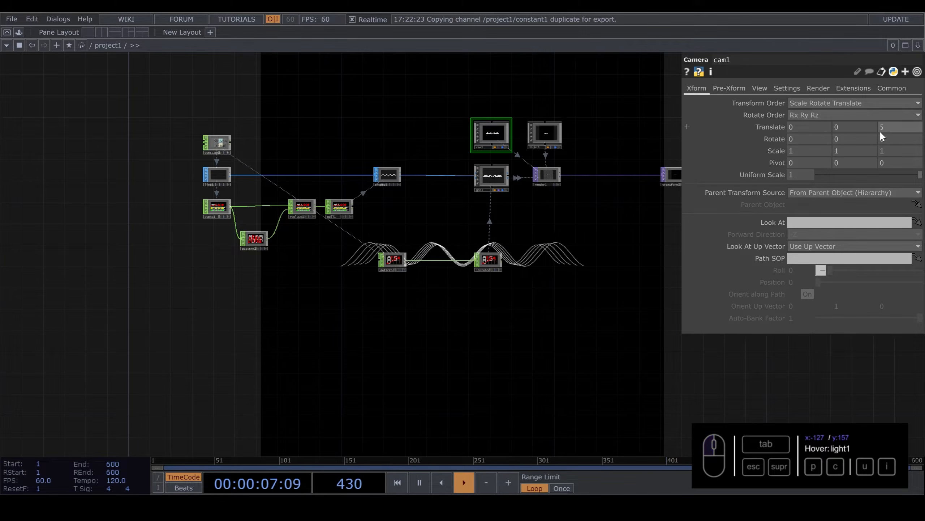
middle_click_drag(889, 128, 886, 111)
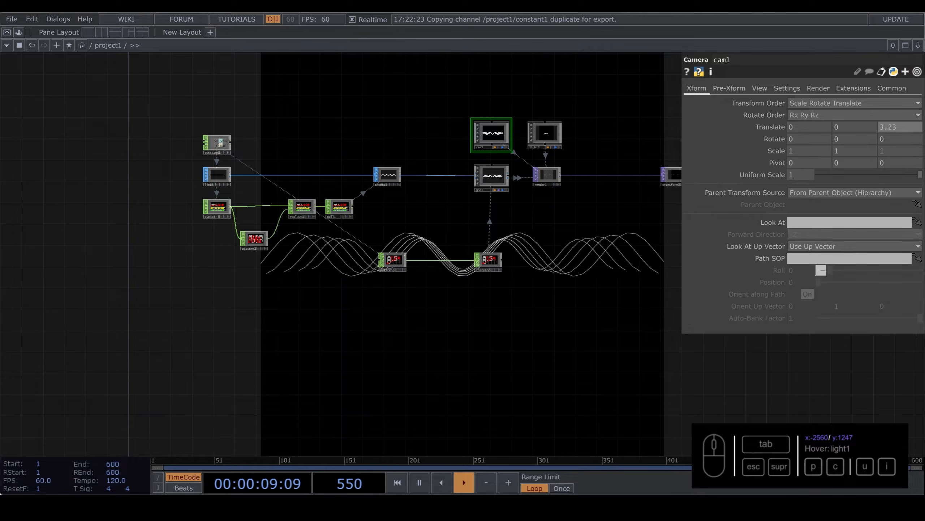
Widen the depth spacing of the instances by setting the upper To Range value of pattern2 to 3.
left_click_drag(542, 323, 438, 370)
left_click_drag(479, 230, 567, 275)
scroll(502, 212, "up", 5)
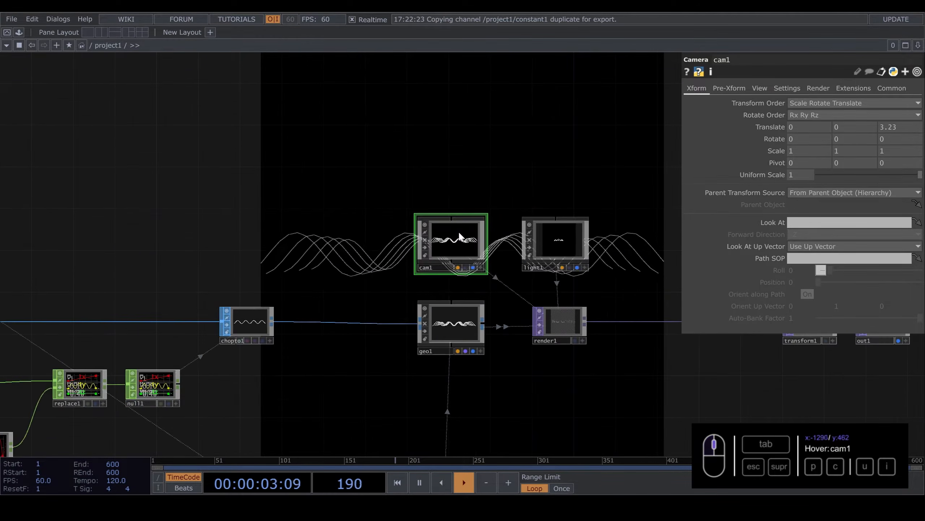
left_click_drag(277, 256, 335, 128)
left_click(335, 373)
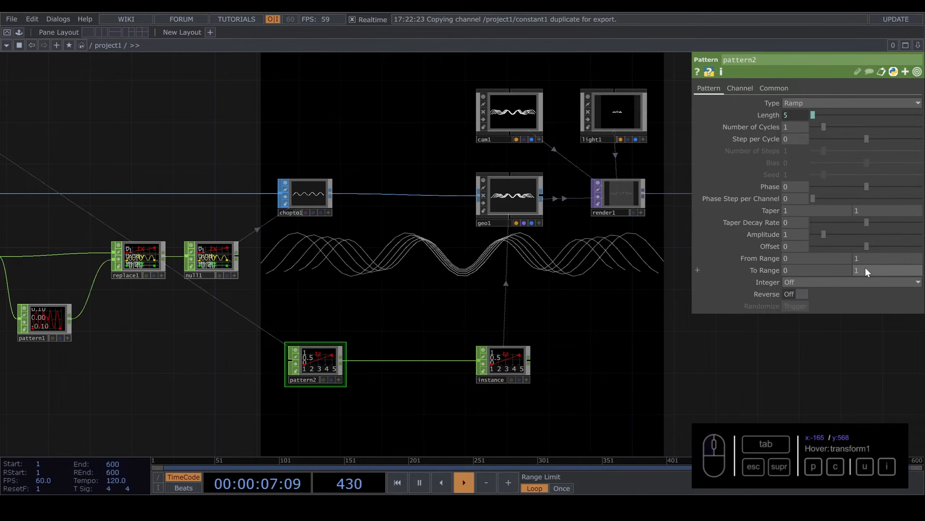
left_click_drag(864, 268, 804, 268)
type("2")
key("Return")
left_click_drag(864, 268, 745, 268)
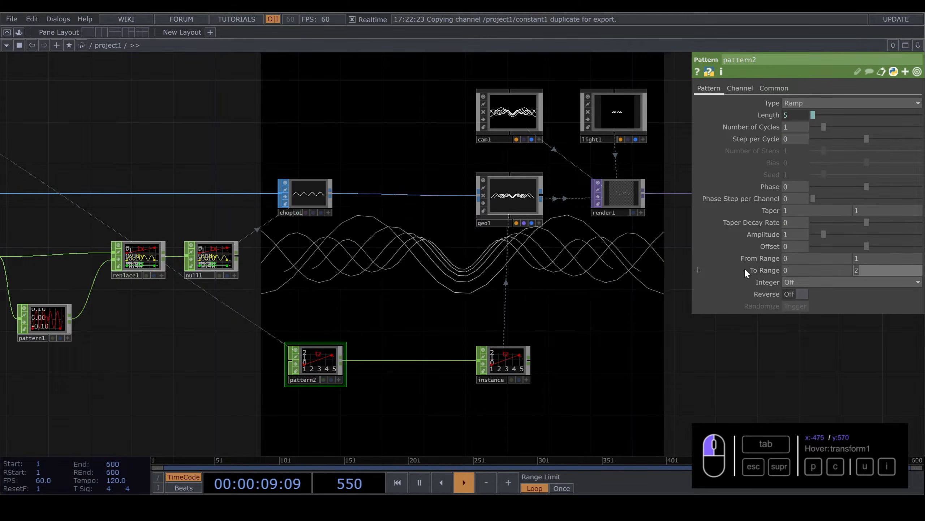
type("3")
key("Return")
With the timeline paused, set constant1's points value to 150 for smoother curves and resume playback.
left_click_drag(371, 290, 526, 413)
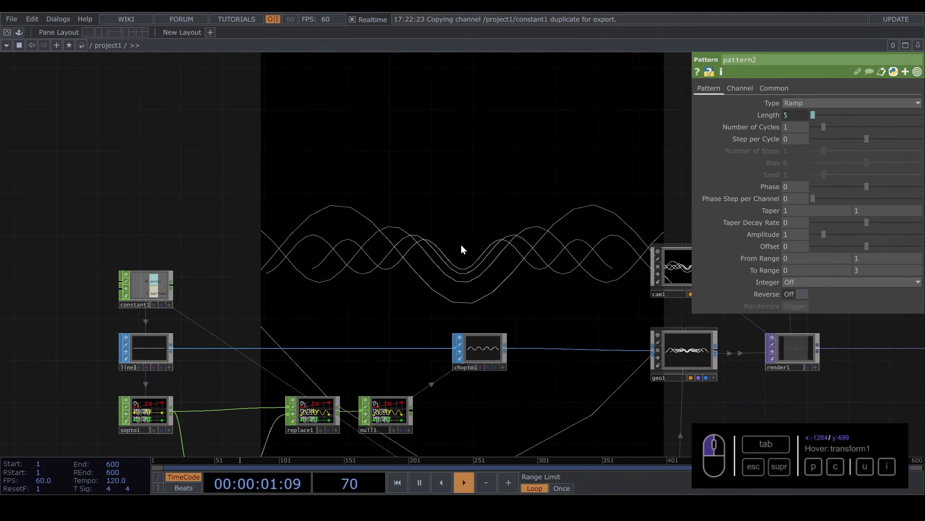
key("space")
left_click_drag(443, 196, 474, 226)
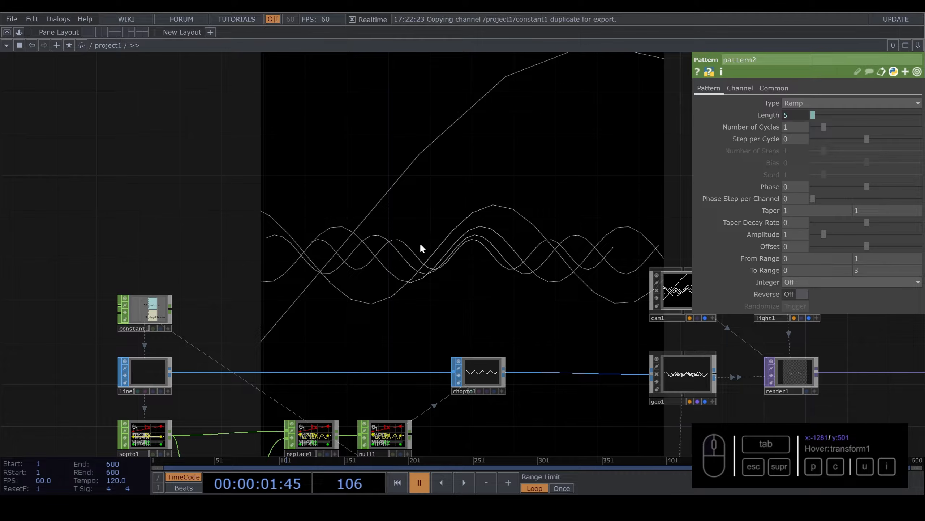
left_click(147, 310)
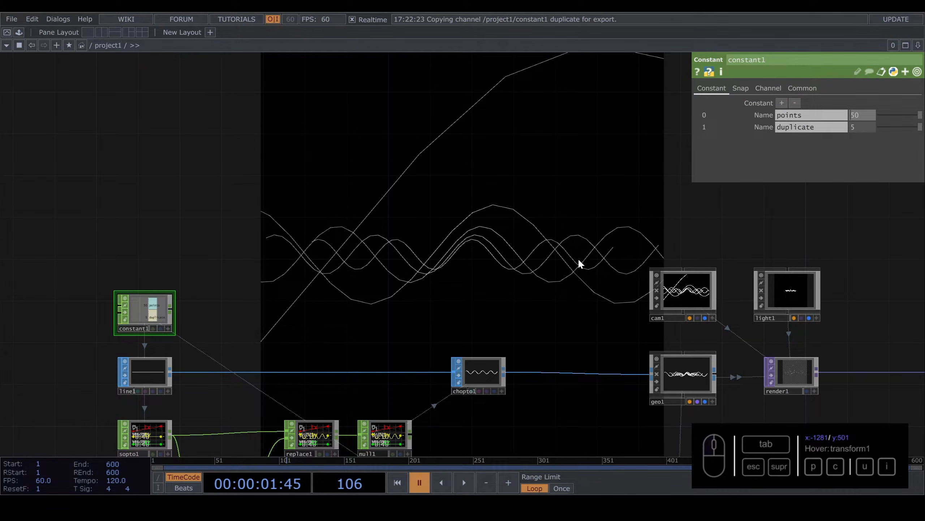
type("150")
key("Return")
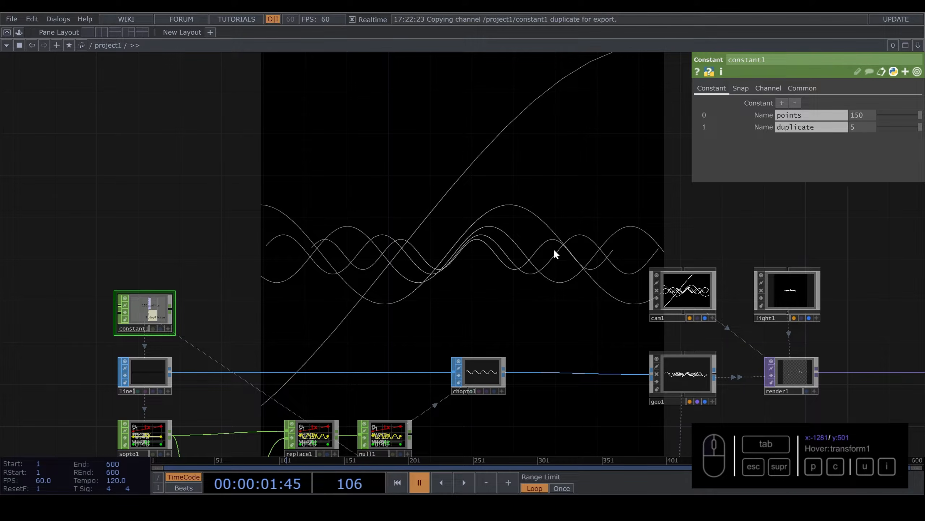
left_click_drag(554, 249, 478, 168)
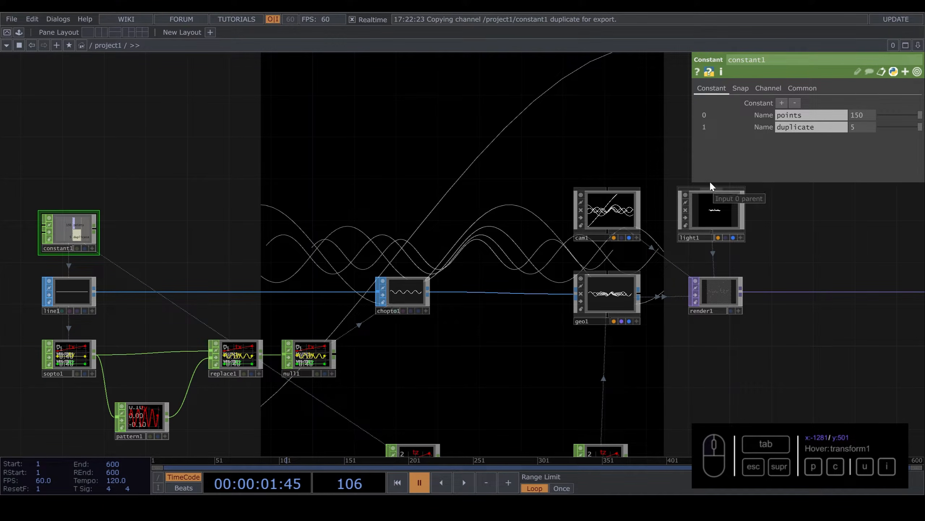
left_click_drag(687, 371, 642, 242)
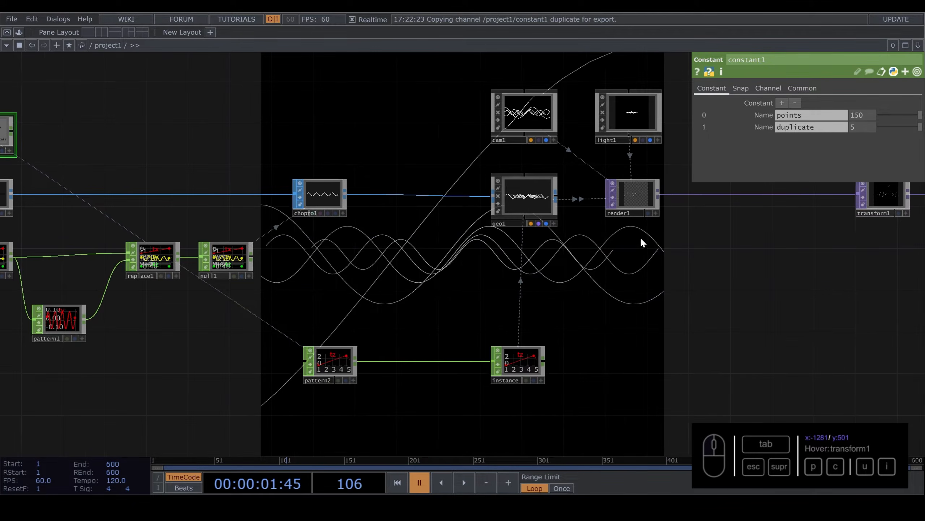
key("space")
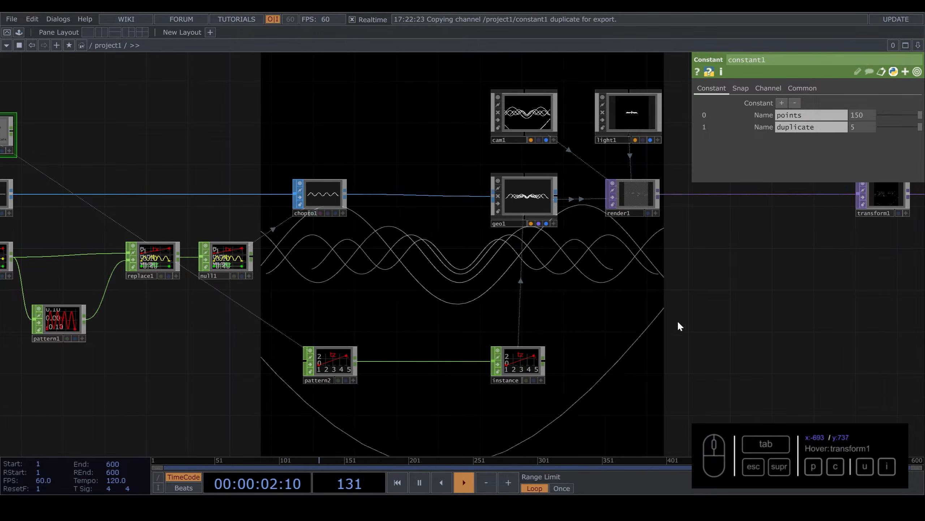
Move cam1 back slightly by setting its Z translate to 3.46.
left_click_drag(680, 323, 495, 261)
left_click_drag(537, 294, 562, 417)
left_click(375, 176)
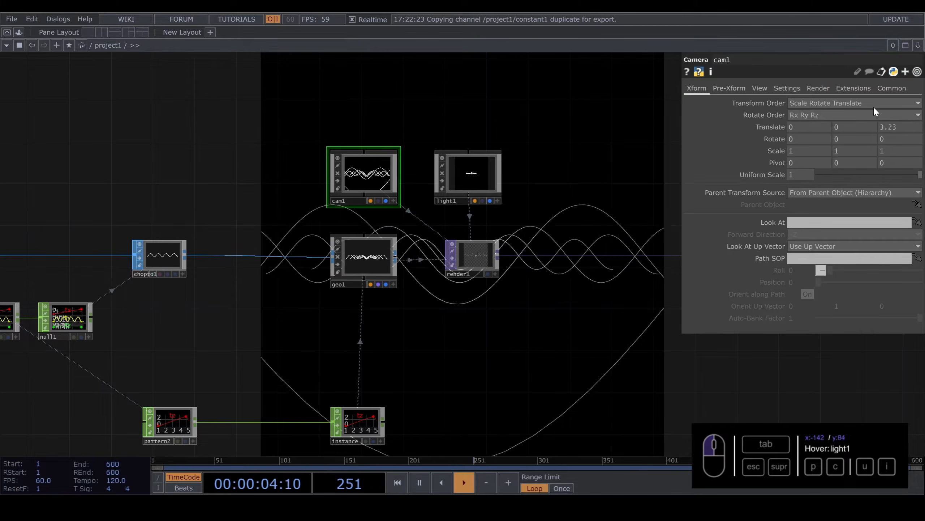
middle_click_drag(893, 127, 922, 142)
scroll(471, 333, "down", 6)
left_click_drag(565, 365, 471, 372)
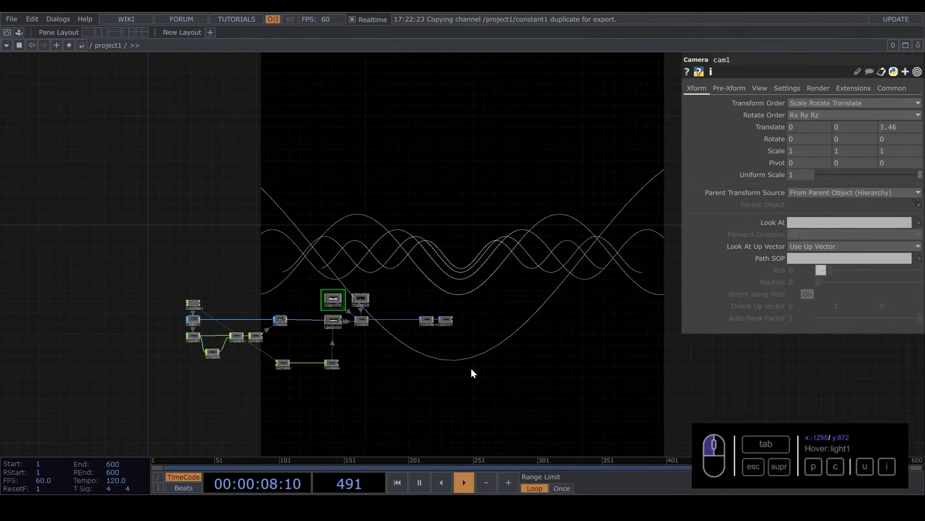
Add a Ramp TOP in the empty area below pattern2.
scroll(374, 333, "up", 4)
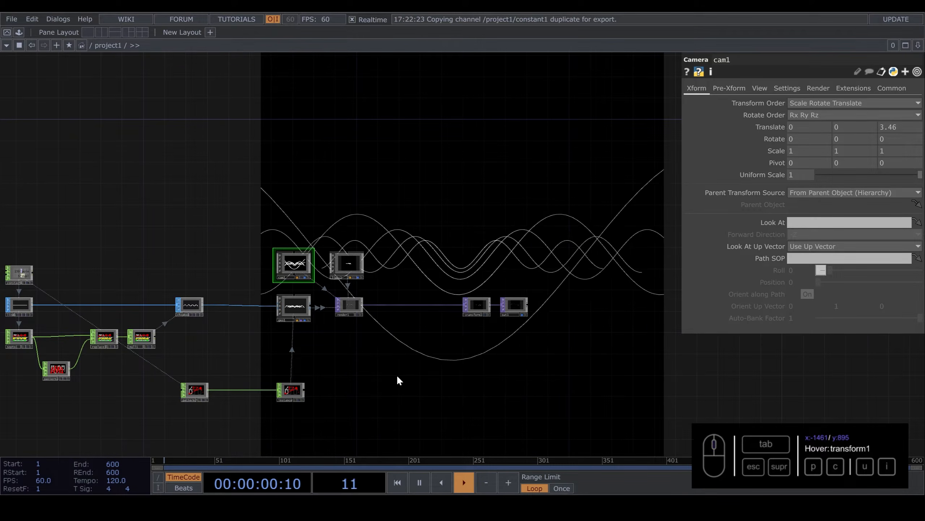
left_click_drag(396, 378, 444, 283)
scroll(275, 314, "up", 3)
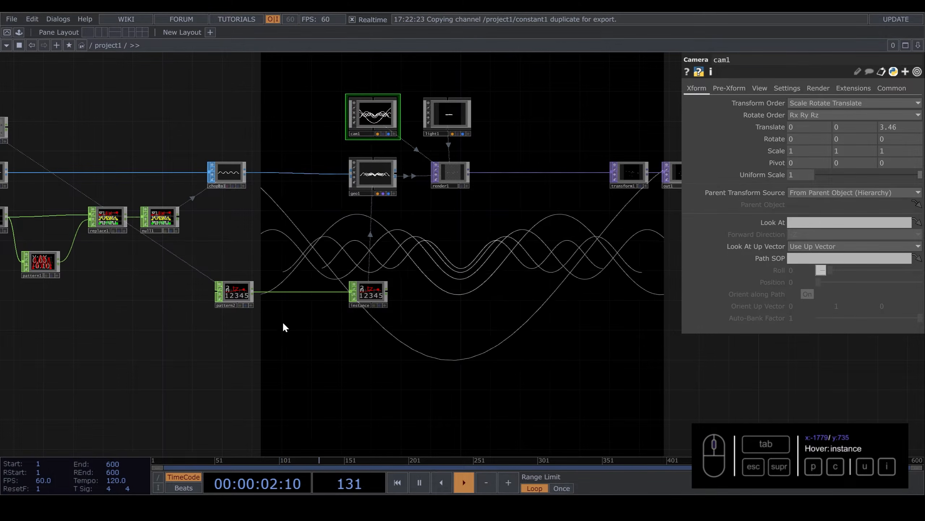
left_click_drag(235, 320, 311, 261)
scroll(185, 302, "up", 3)
key("Tab")
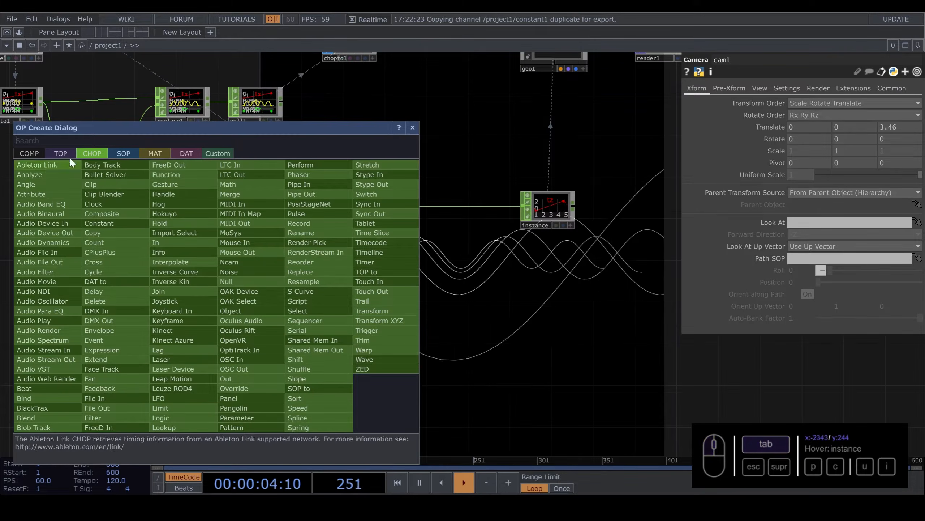
left_click(56, 149)
type("ra")
left_click(251, 221)
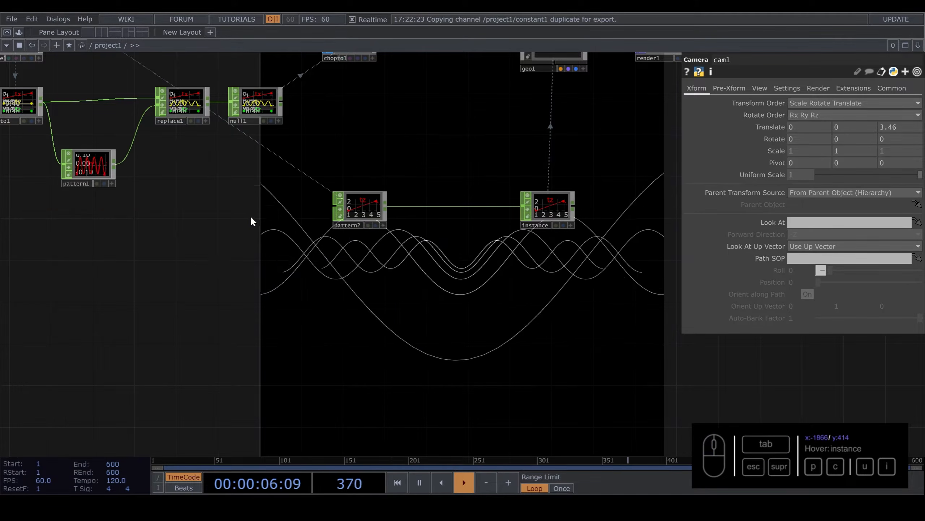
key("Escape")
key("Tab")
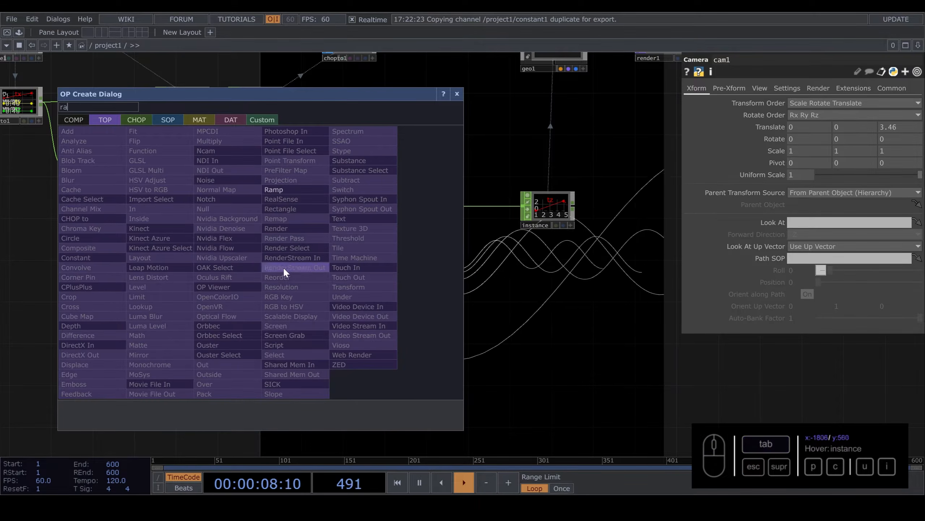
left_click(273, 189)
left_click_drag(261, 284, 355, 358)
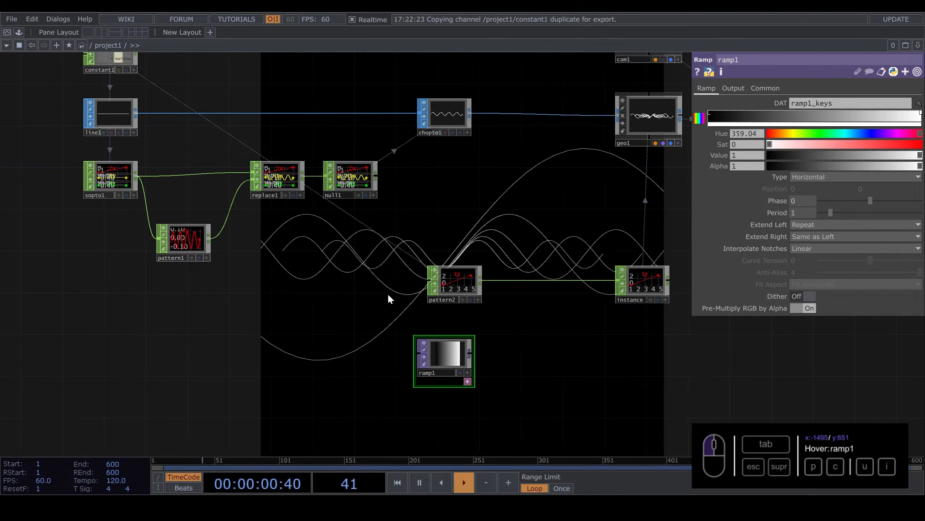
Link ramp1's resolution width to constant1's duplicate channel as a CHOP reference.
middle_click(467, 282)
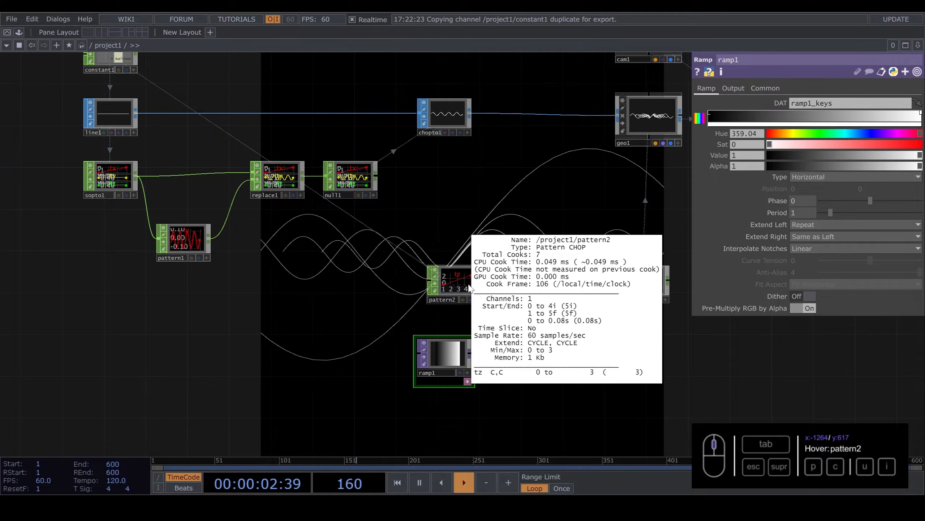
left_click(760, 89)
left_click_drag(238, 290, 311, 417)
left_click(197, 187)
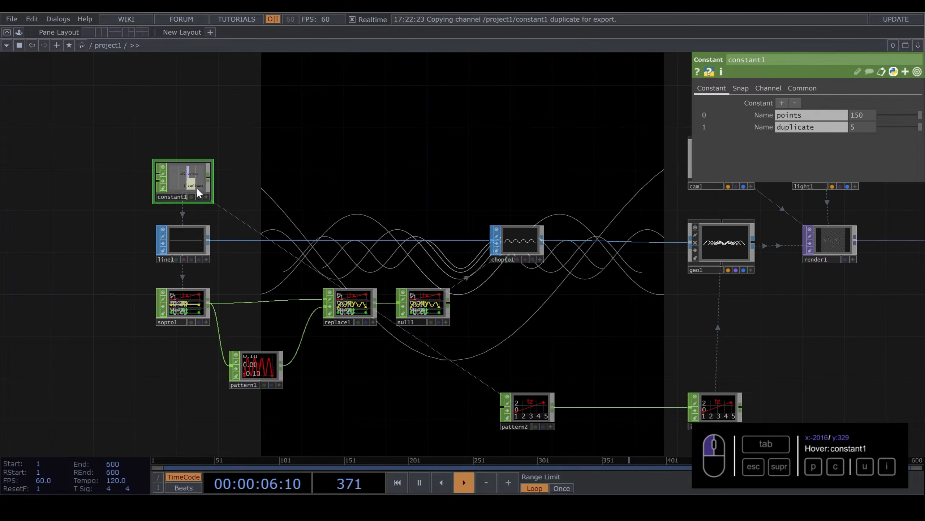
left_click(207, 197)
left_click_drag(373, 357, 349, 251)
left_click(512, 381)
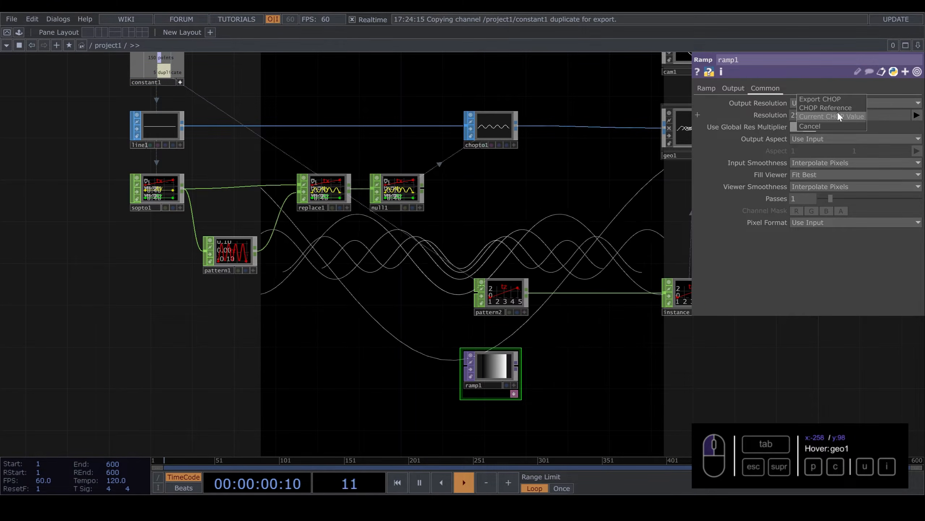
left_click(838, 115)
type("5")
Reposition ramp1 further from pattern2 and add a Null TOP connected to its output.
left_click_drag(628, 391, 470, 326)
left_click(707, 88)
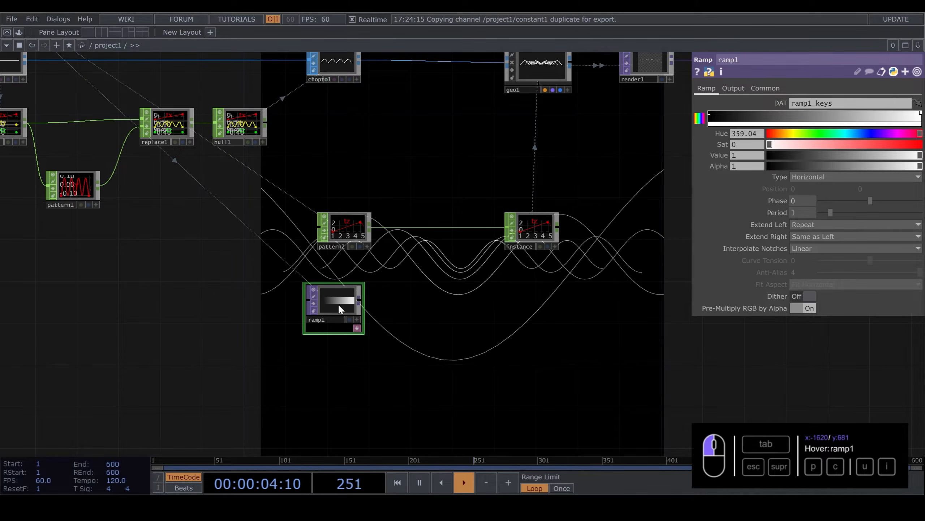
left_click_drag(357, 310, 315, 310)
key("Tab")
type("nul")
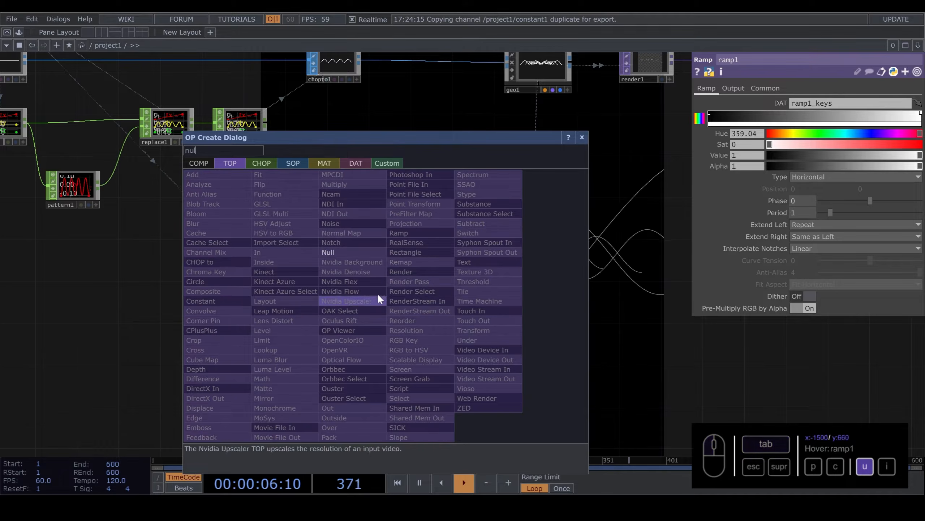
left_click(340, 249)
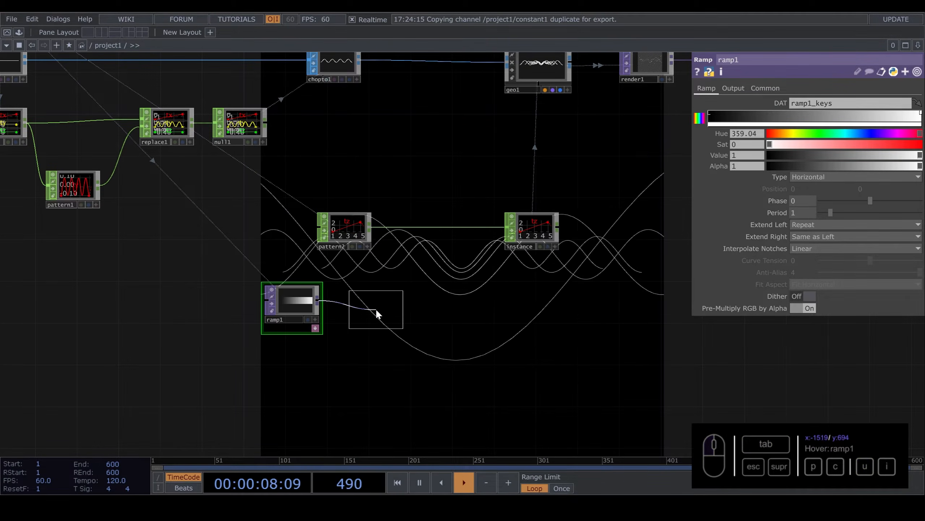
left_click(376, 308)
Color ramp1 with pink-red, blue, yellow and red keys along the gradient, giving the last key hue 0 and saturation 0.86.
scroll(277, 296, "up", 4)
left_click(278, 297)
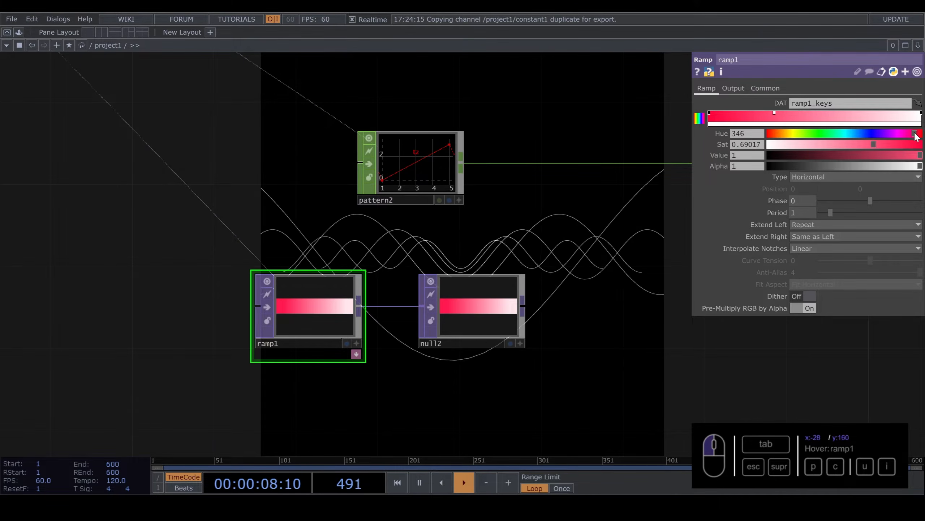
left_click_drag(900, 133, 842, 135)
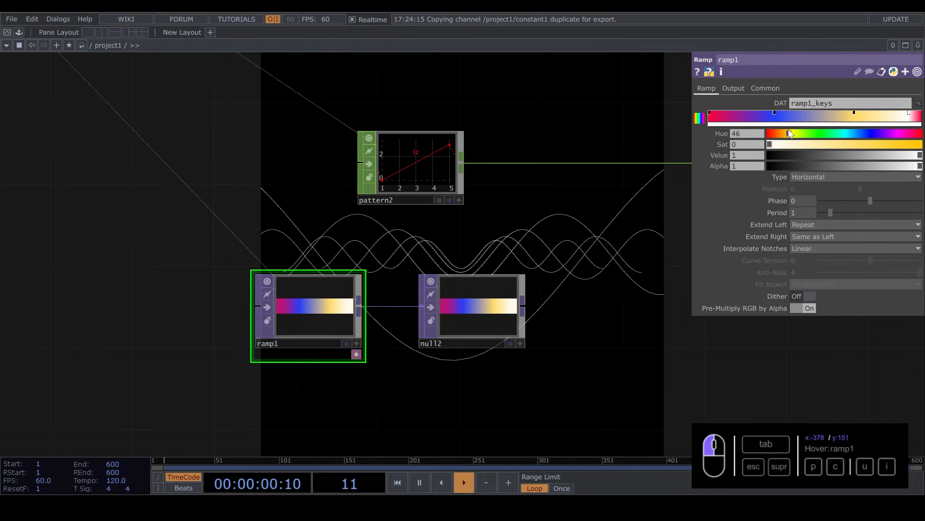
left_click_drag(809, 141, 774, 136)
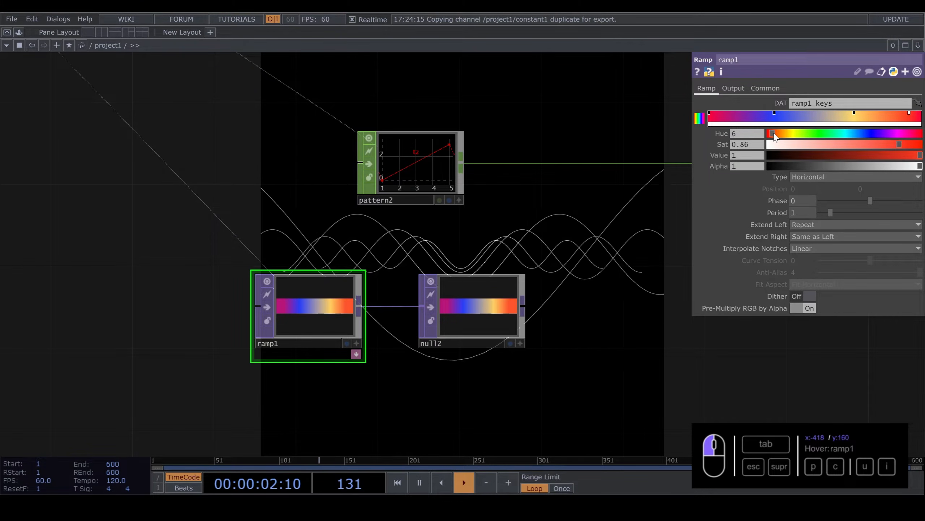
Convert null2 into channels with a TOP to CHOP and clear its Alpha channel name, keeping r, g and b.
scroll(378, 351, "down", 3)
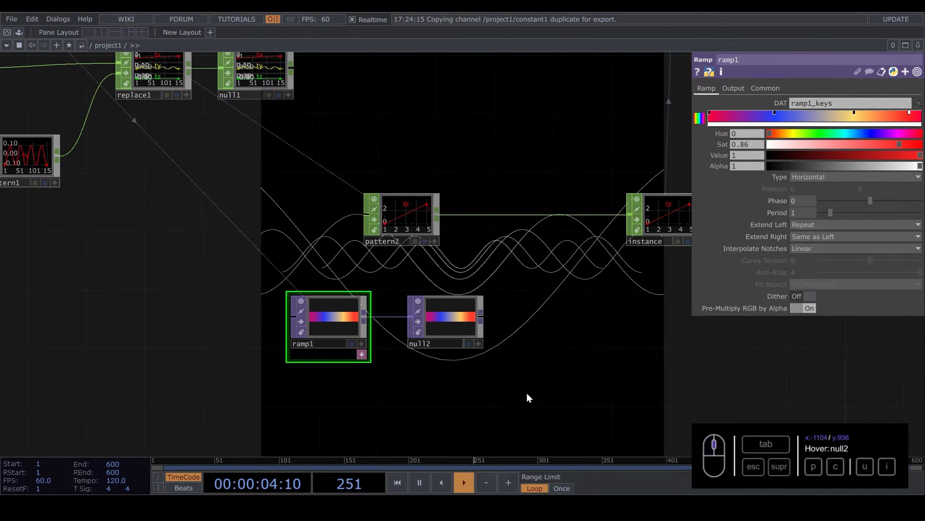
left_click_drag(527, 397, 450, 356)
key("Tab")
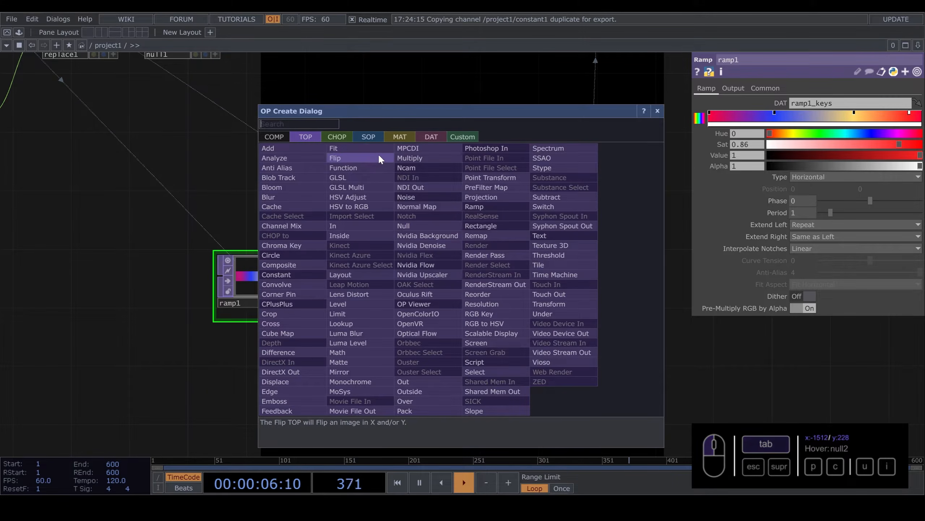
left_click(337, 136)
left_click(280, 159)
left_click(469, 279)
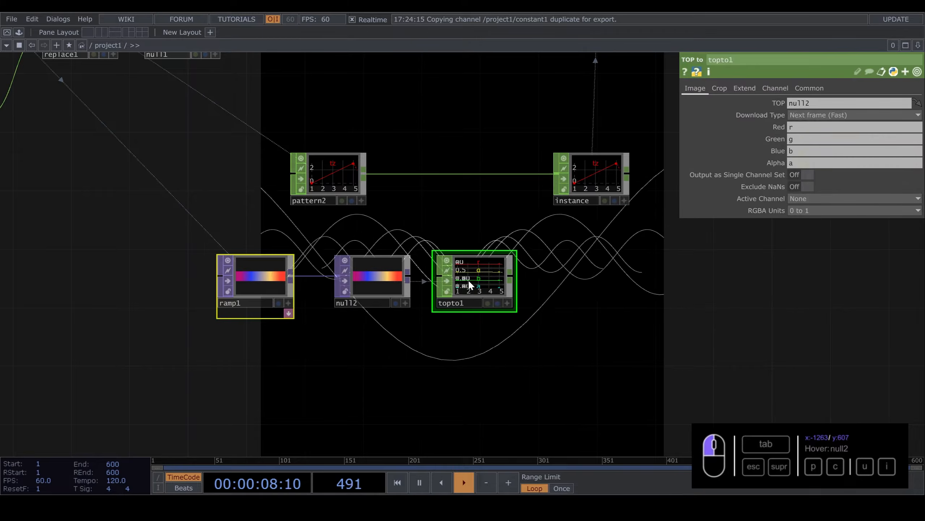
scroll(485, 294, "up", 5)
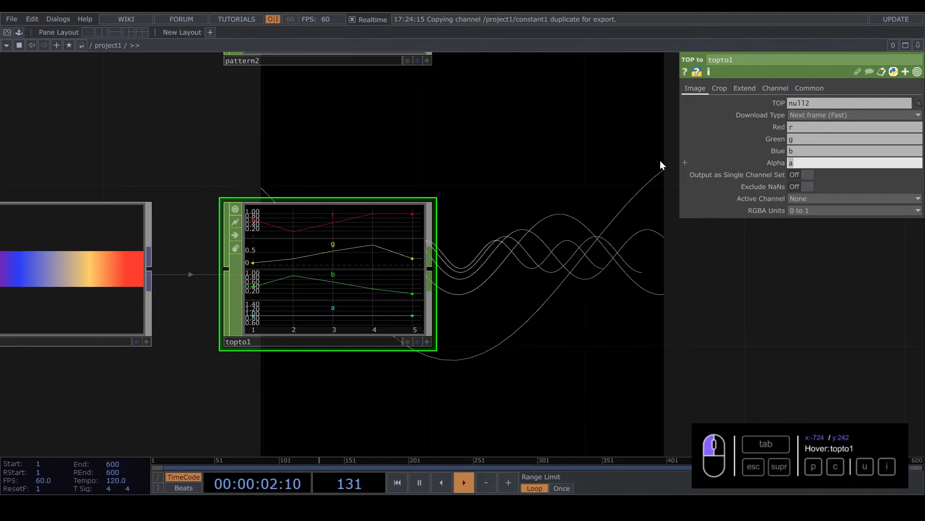
scroll(407, 290, "down", 4)
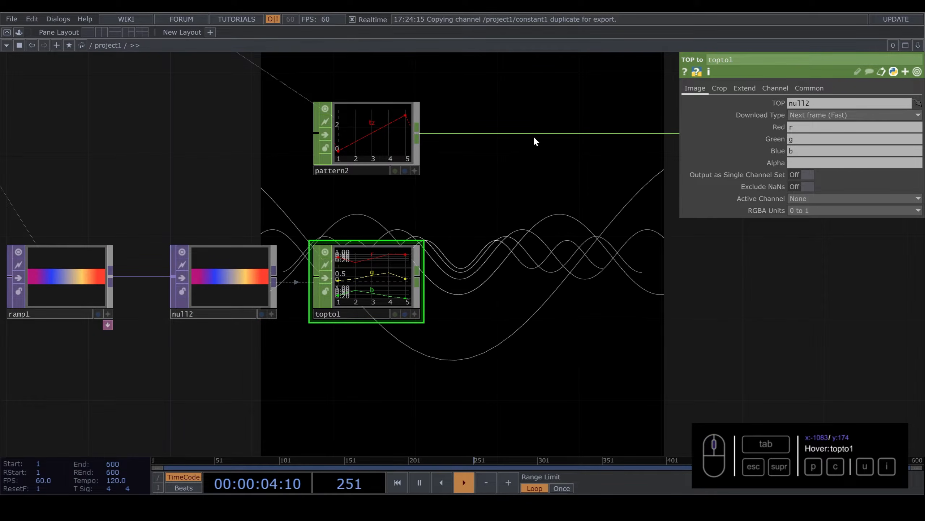
Insert a Merge CHOP between pattern2 and instance, and connect topto1 as its second input.
right_click(533, 136)
left_click(529, 135)
right_click(537, 132)
left_click(548, 121)
type("m")
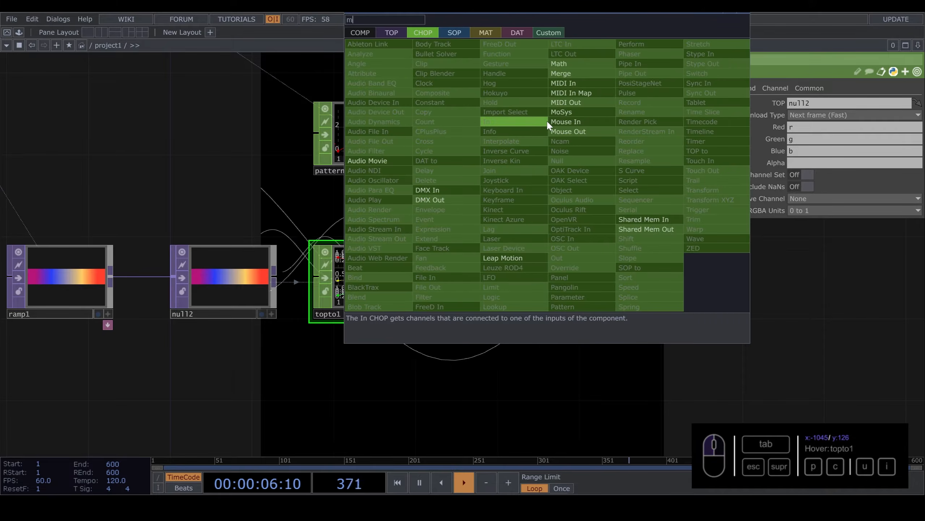
type("erg")
left_click(577, 73)
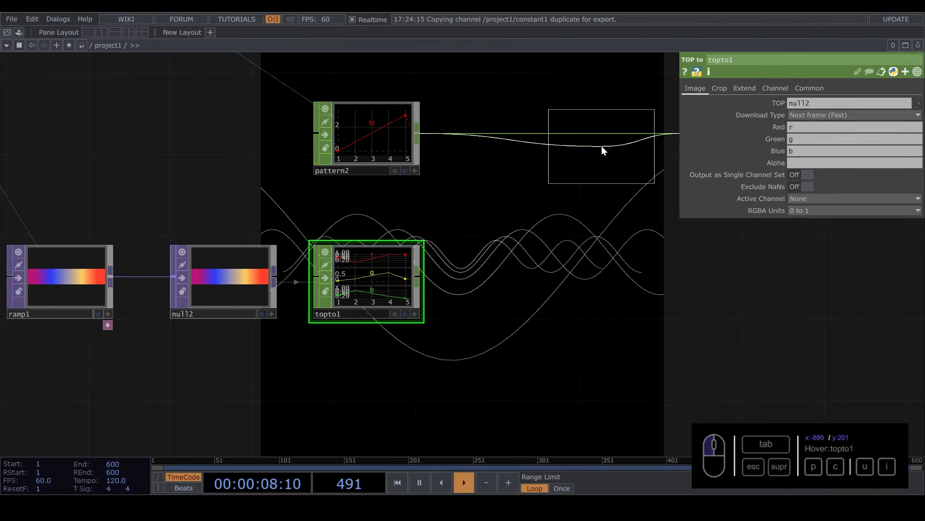
left_click(602, 144)
left_click_drag(419, 281, 536, 151)
Assign the r, g and b channels to geo1's instance color parameters R, G and B.
scroll(521, 156, "down", 4)
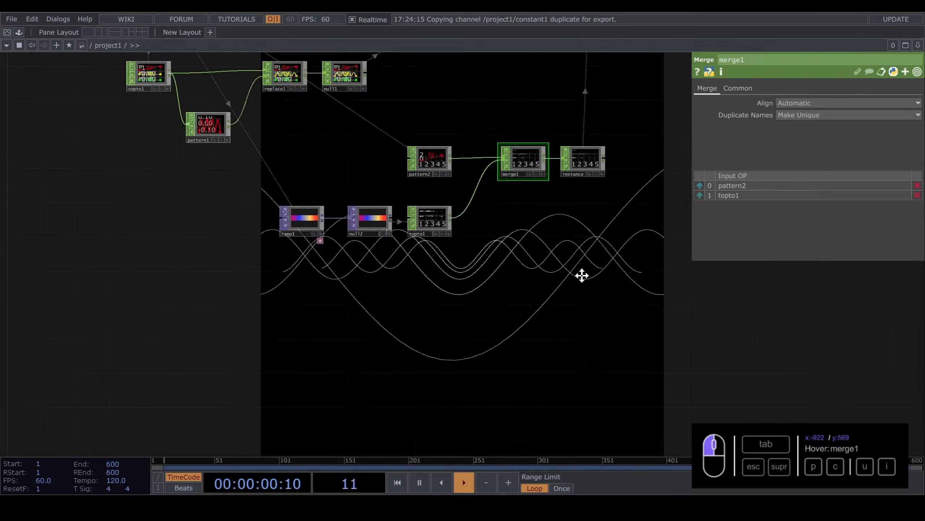
left_click_drag(582, 275, 255, 354)
scroll(310, 274, "down", 1)
left_click(265, 128)
left_click_drag(431, 145, 584, 295)
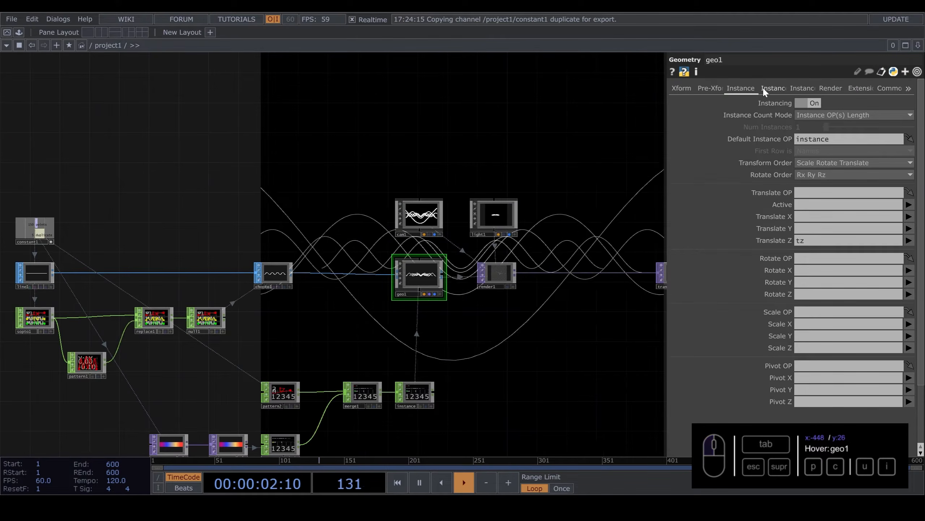
left_click(771, 89)
scroll(842, 328, "down", 3)
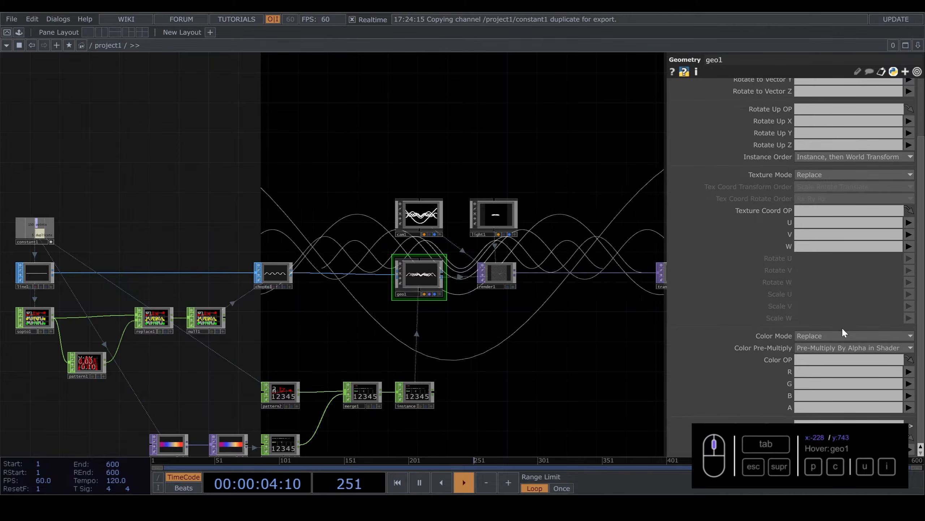
left_click(810, 383)
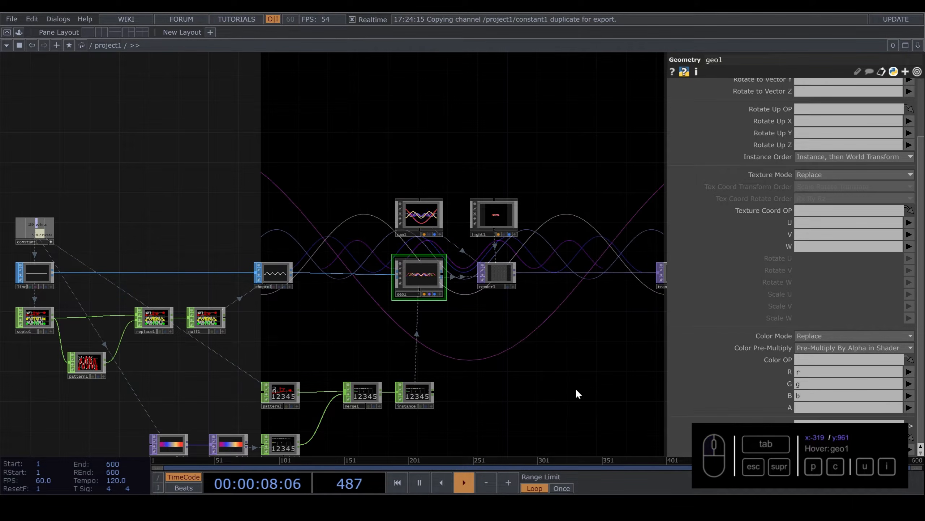
Create a Line MAT below geo1 and apply it to geo1 as its material.
left_click_drag(575, 388, 301, 374)
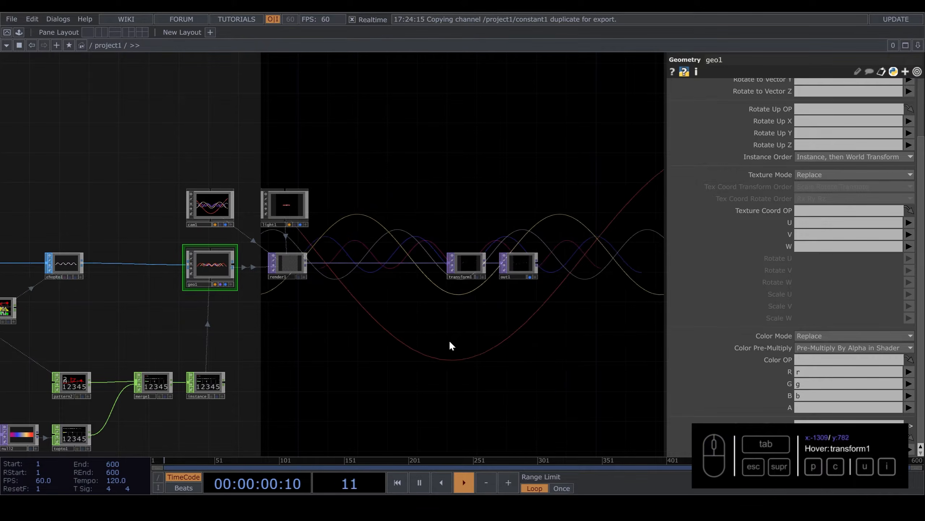
scroll(726, 96, "up", 5)
left_click(681, 88)
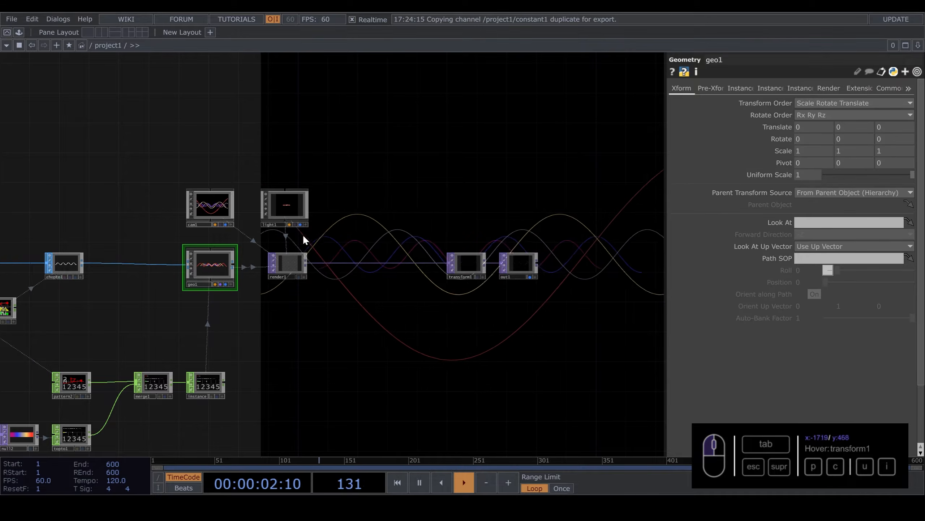
scroll(236, 328, "up", 3)
left_click_drag(211, 351, 360, 310)
key("Tab")
left_click(294, 168)
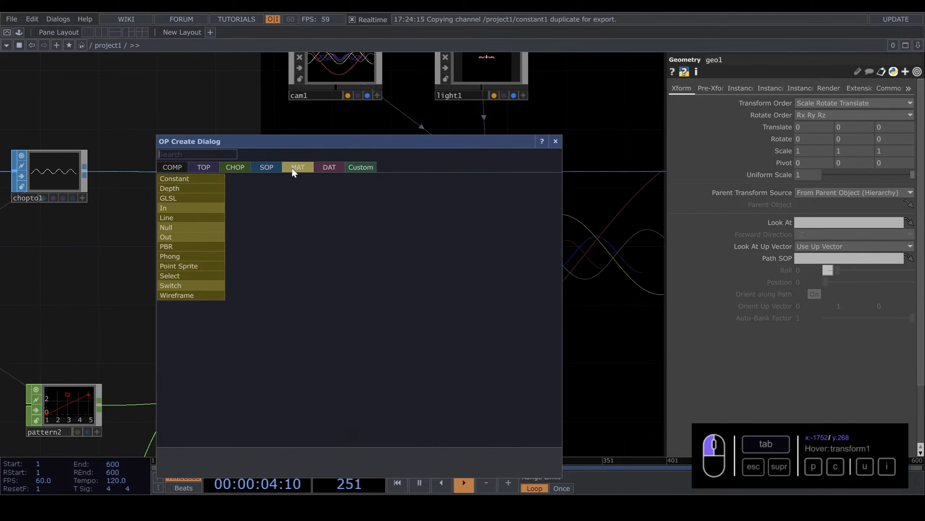
left_click(208, 210)
left_click(383, 280)
left_click_drag(383, 279, 349, 168)
left_click(346, 174)
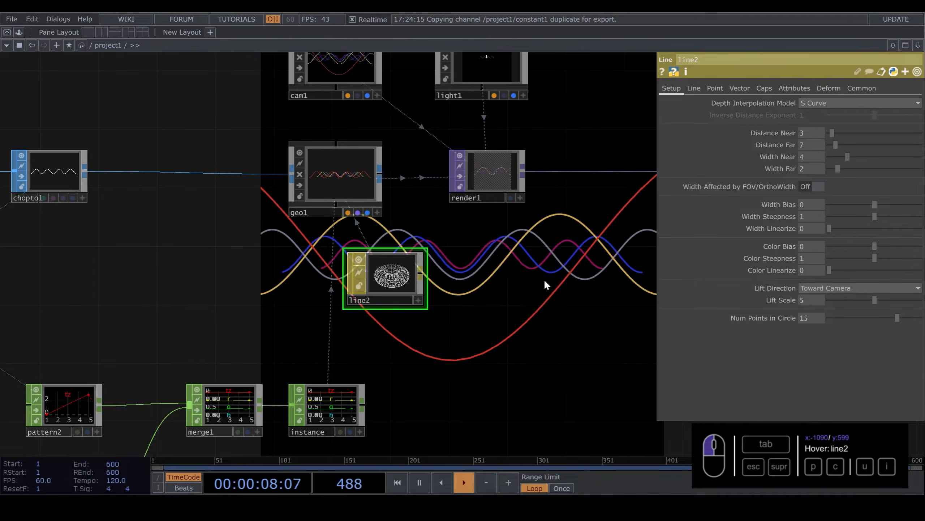
Thicken the rendered lines by setting line2's Width Near to 8.6.
left_click_drag(543, 281, 372, 251)
left_click_drag(847, 158, 894, 162)
left_click_drag(574, 342, 464, 270)
left_click_drag(598, 202, 599, 196)
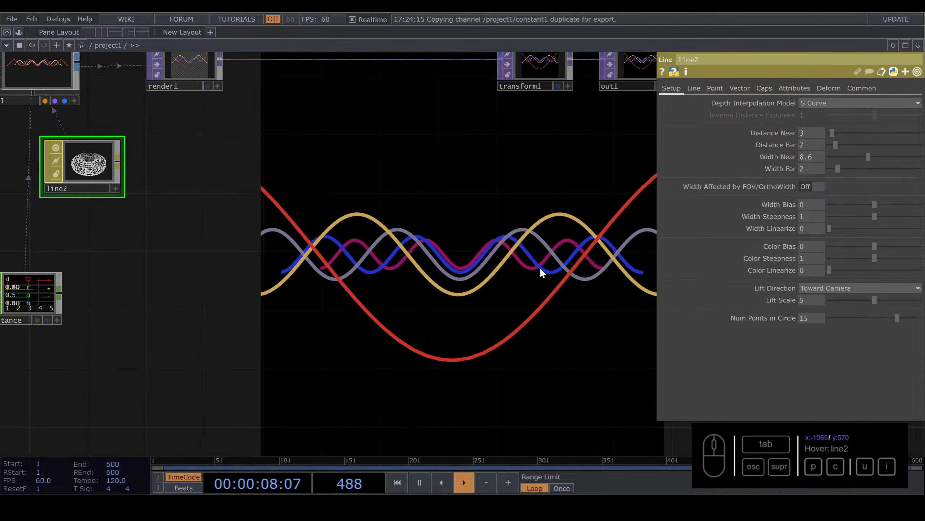
left_click_drag(529, 274, 320, 251)
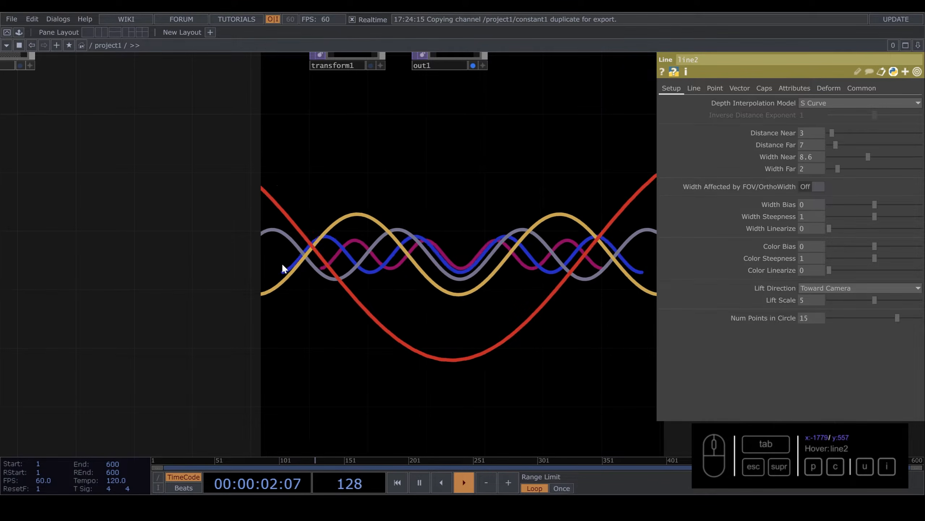
Lengthen the line1 SOP by setting Point A's X to -2 and Point B's X to 2.
scroll(245, 269, "down", 5)
left_click_drag(323, 336, 567, 405)
left_click(58, 228)
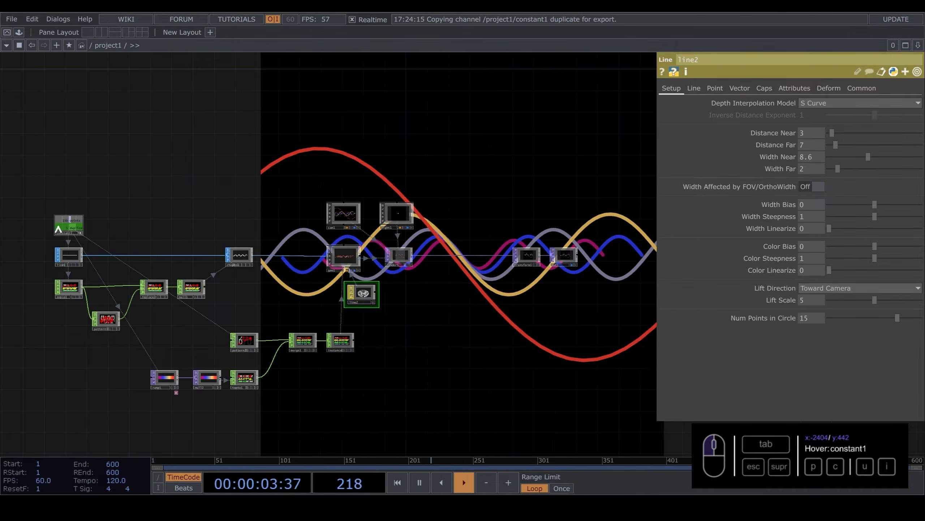
left_click(71, 255)
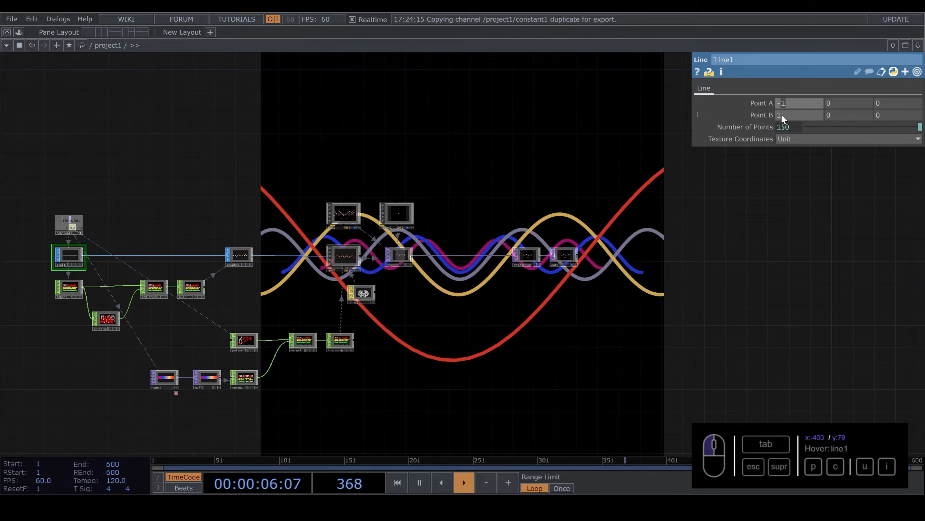
type("-2")
left_click(781, 113)
type("2")
key("Return")
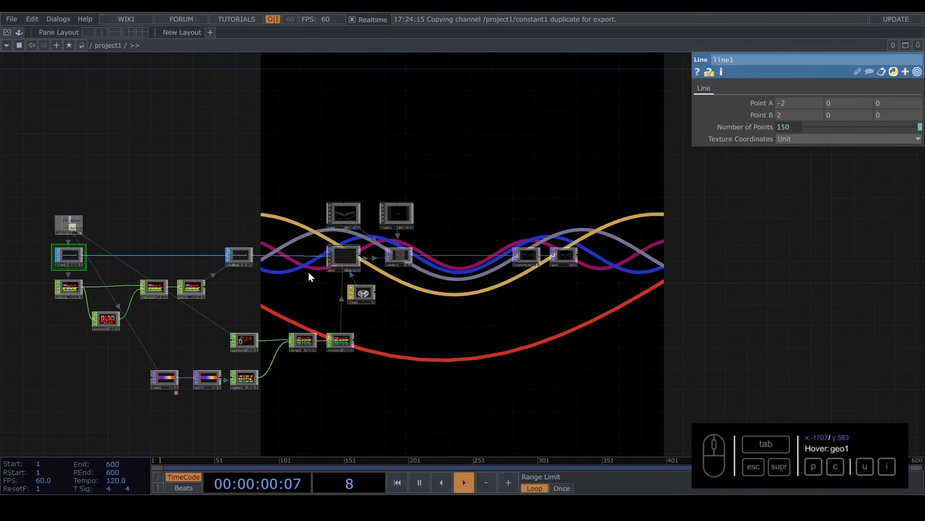
Move cam1 back by setting its Z translate to 5.86.
scroll(346, 208, "up", 5)
left_click(388, 227)
middle_click(895, 125)
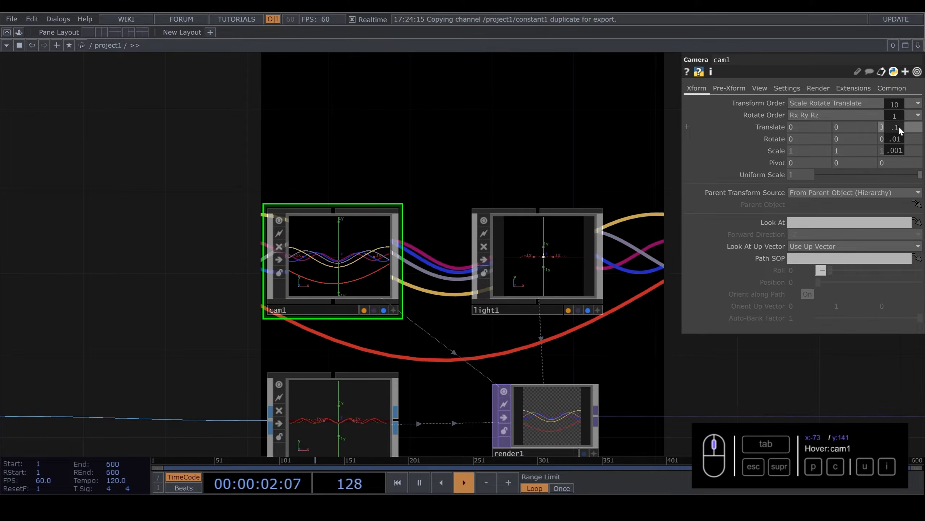
left_click_drag(519, 235, 518, 389)
middle_click_drag(889, 127, 889, 111)
scroll(501, 328, "down", 8)
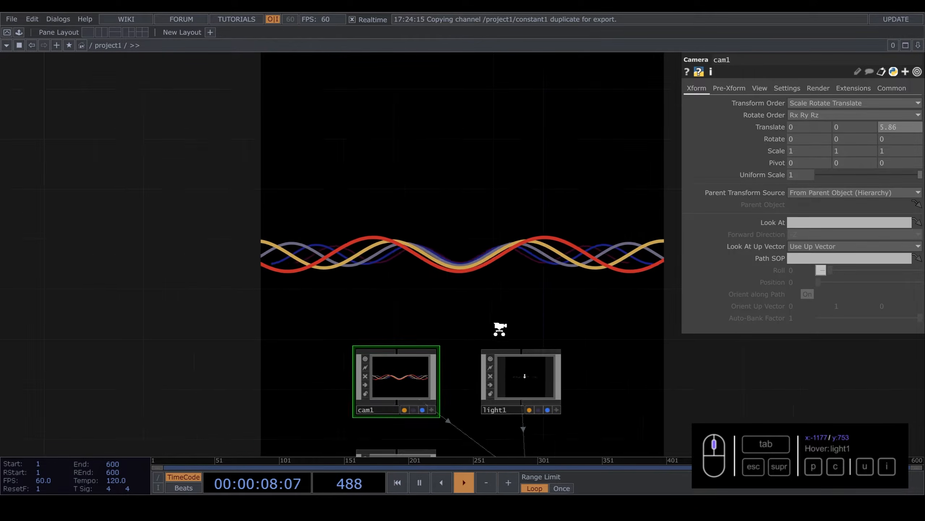
Make the rendered lines thinner by setting line2's Width Near to 3.9.
left_click_drag(497, 335, 481, 188)
scroll(366, 271, "up", 5)
left_click(447, 277)
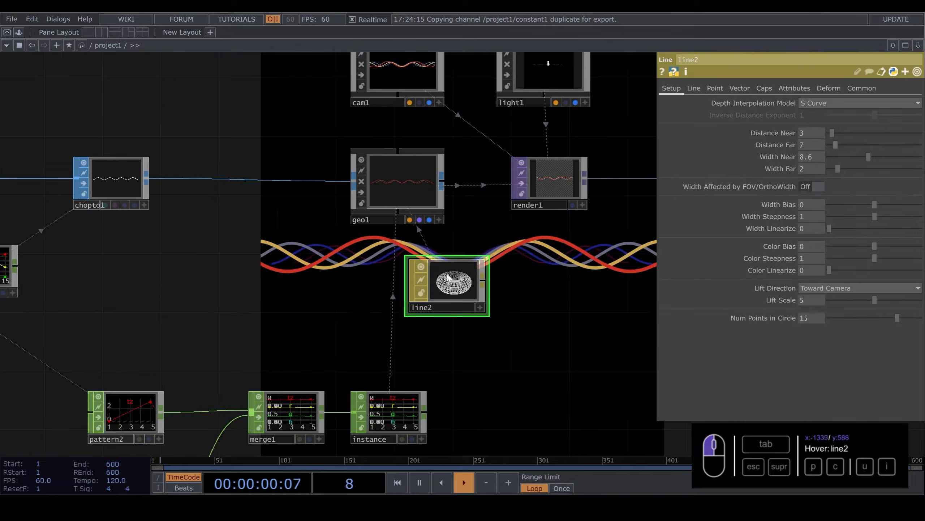
left_click_drag(847, 159, 849, 159)
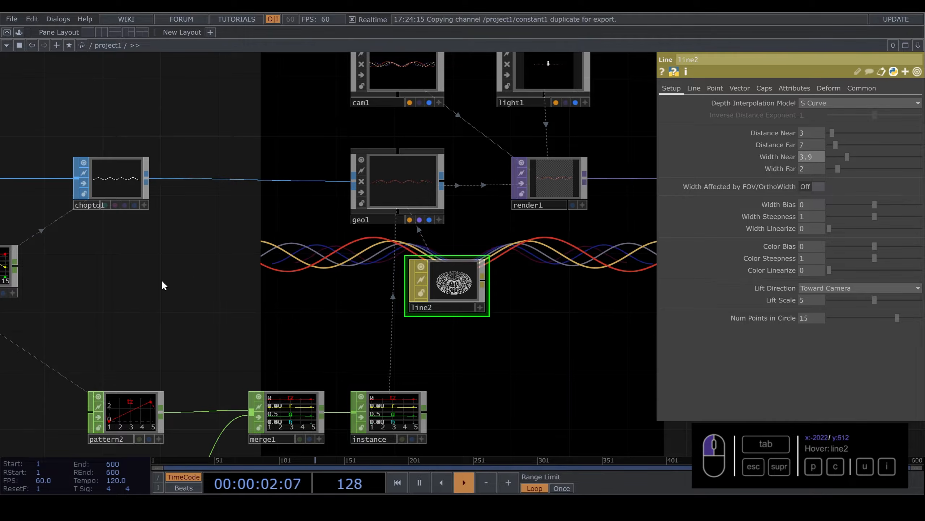
Shorten the line1 SOP by setting Point A's X to -1 and Point B's X to 1.
scroll(157, 275, "down", 4)
left_click_drag(235, 263, 335, 251)
left_click_drag(38, 173, 85, 185)
left_click(33, 220)
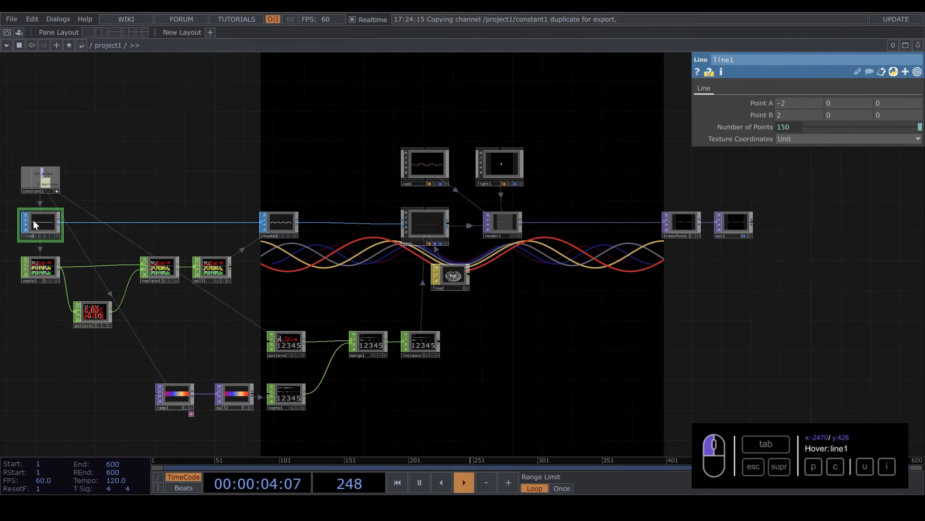
type("1")
double_click(783, 116)
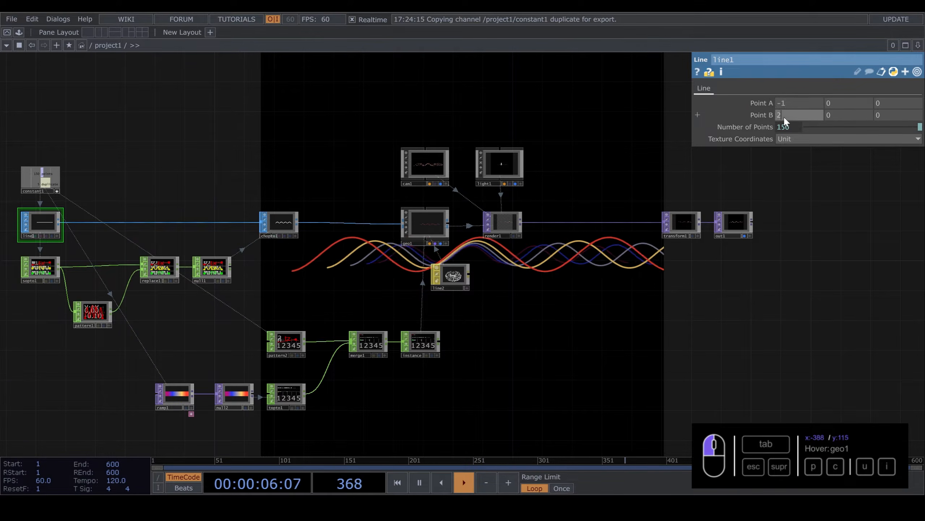
type("1")
left_click(619, 308)
Spread the line instances further in depth by setting the end of pattern2's To Range to 4.
left_click_drag(624, 316, 604, 359)
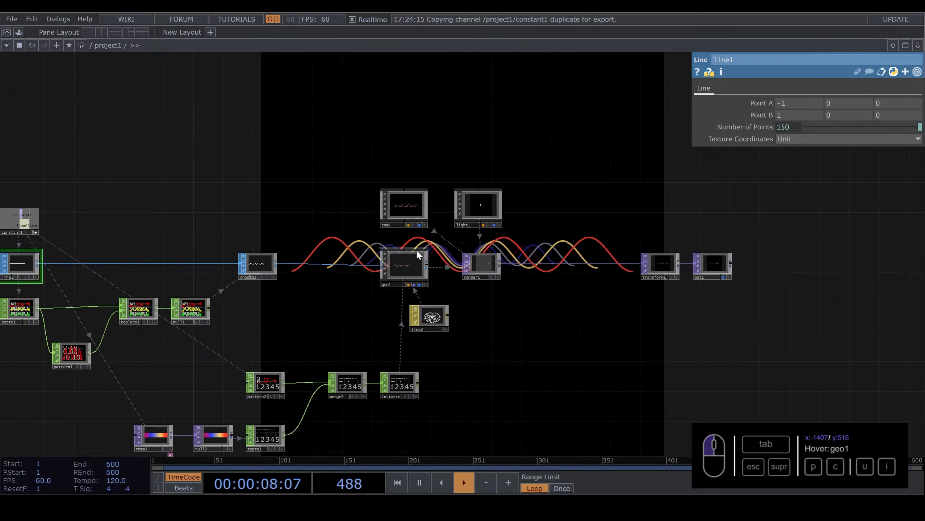
scroll(417, 249, "up", 2)
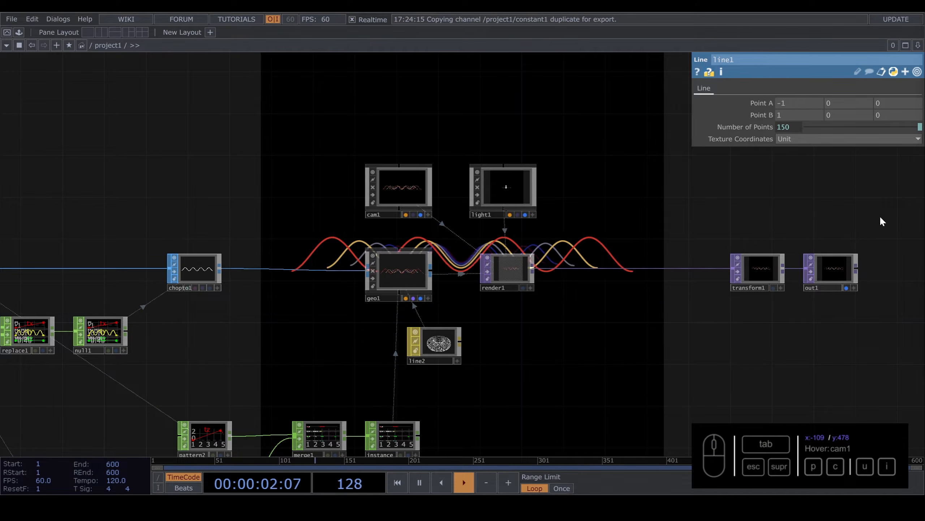
left_click(405, 191)
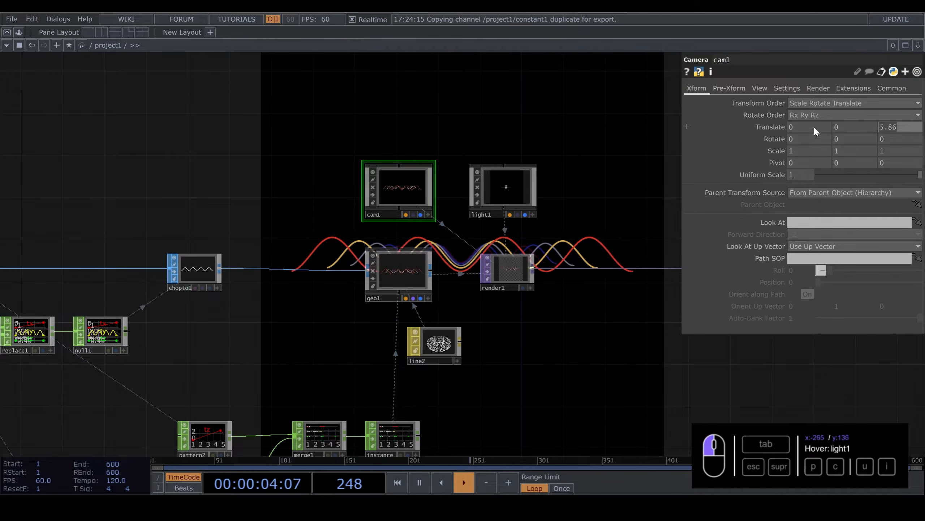
scroll(590, 379, "down", 5)
left_click_drag(591, 385, 473, 331)
scroll(399, 344, "up", 3)
left_click(318, 311)
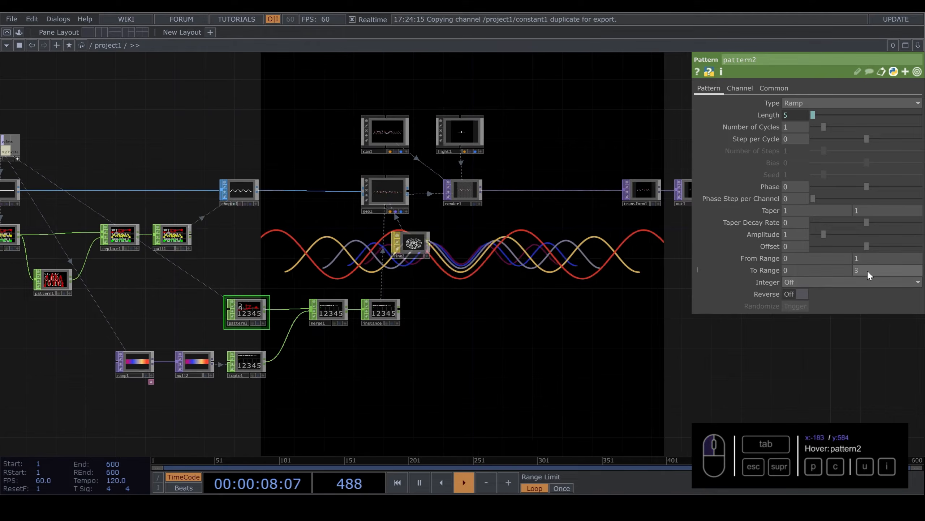
left_click_drag(583, 337, 310, 382)
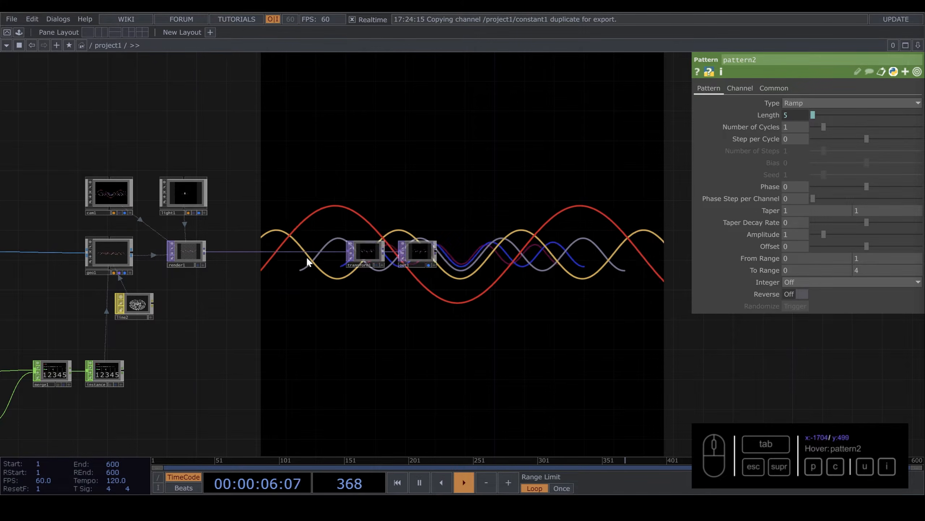
Insert a Transform SOP between chopto1 and geo1 and set its Y translate to 0.15.
left_click_drag(314, 308, 579, 333)
scroll(285, 245, "up", 5)
scroll(284, 245, "down", 3)
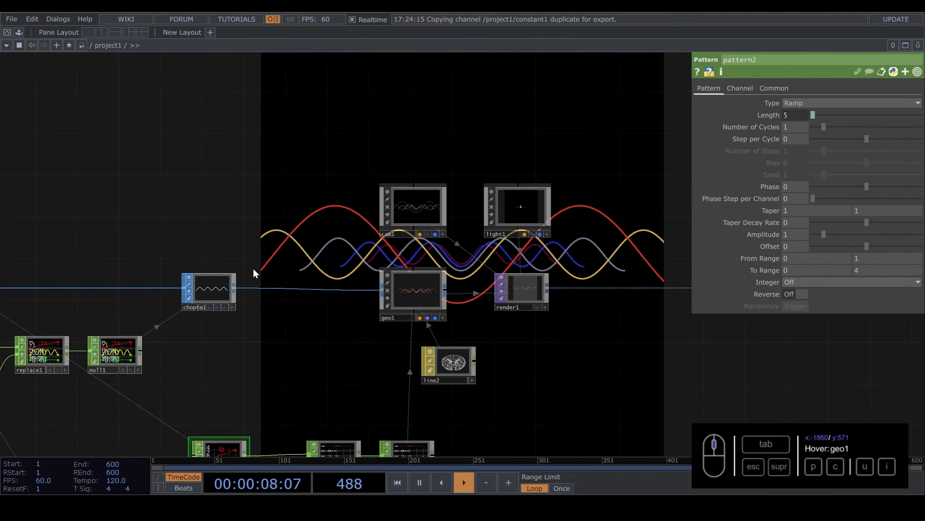
scroll(254, 273, "up", 5)
right_click(319, 327)
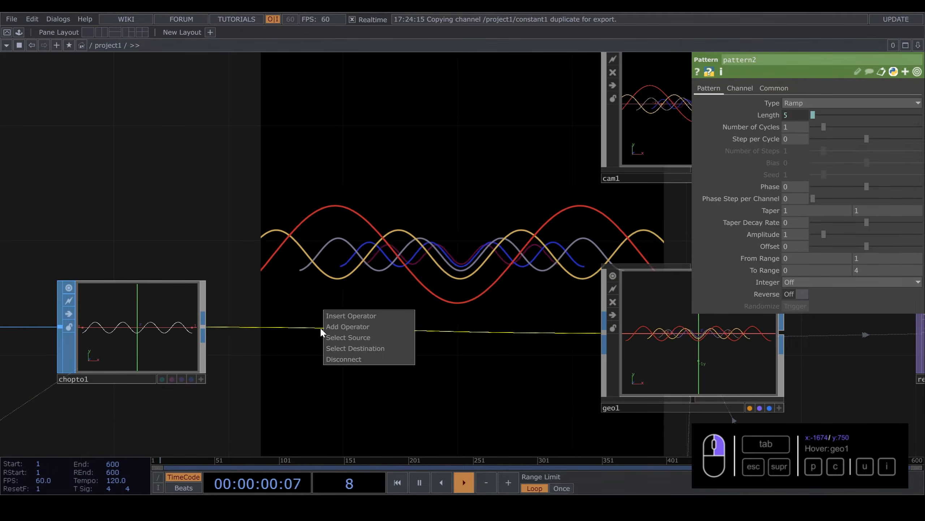
left_click(339, 316)
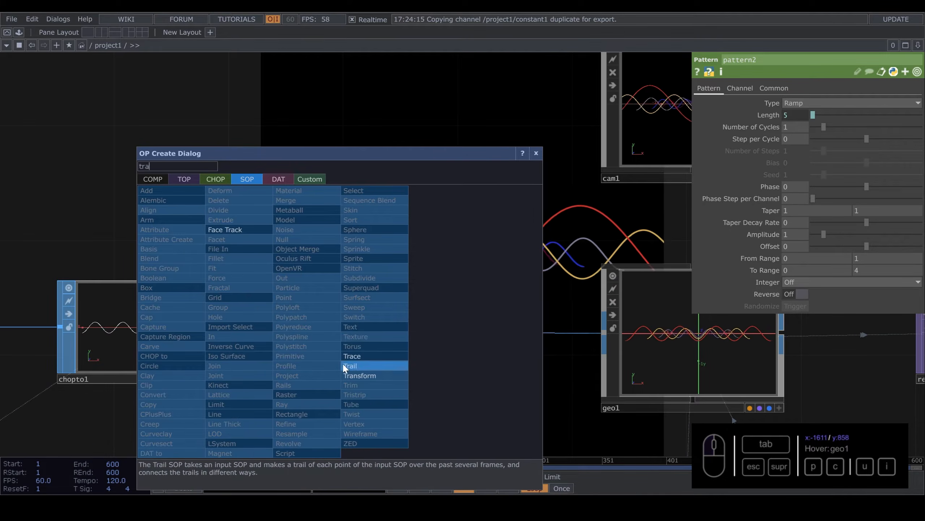
left_click(357, 375)
left_click(364, 330)
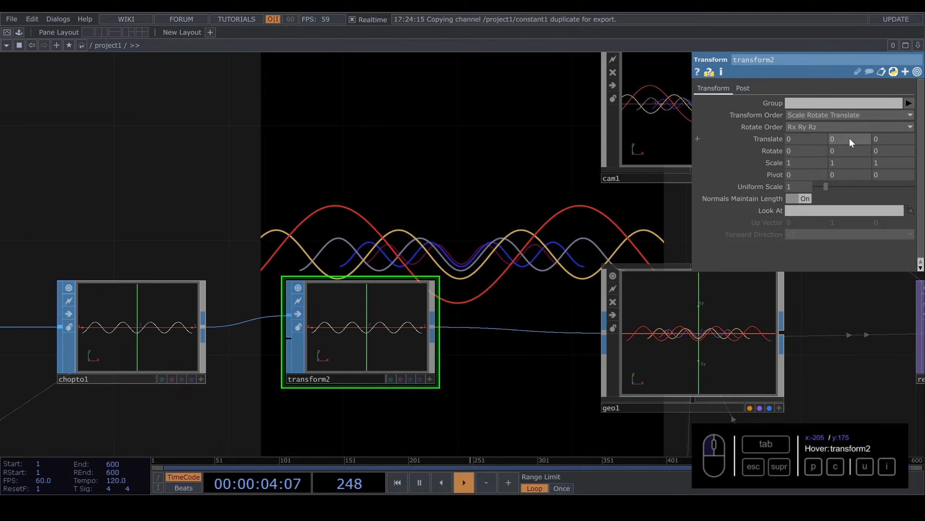
mouse_move(849, 138)
middle_mouse_down()
mouse_move(849, 146)
mouse_move(849, 126)
middle_mouse_up()
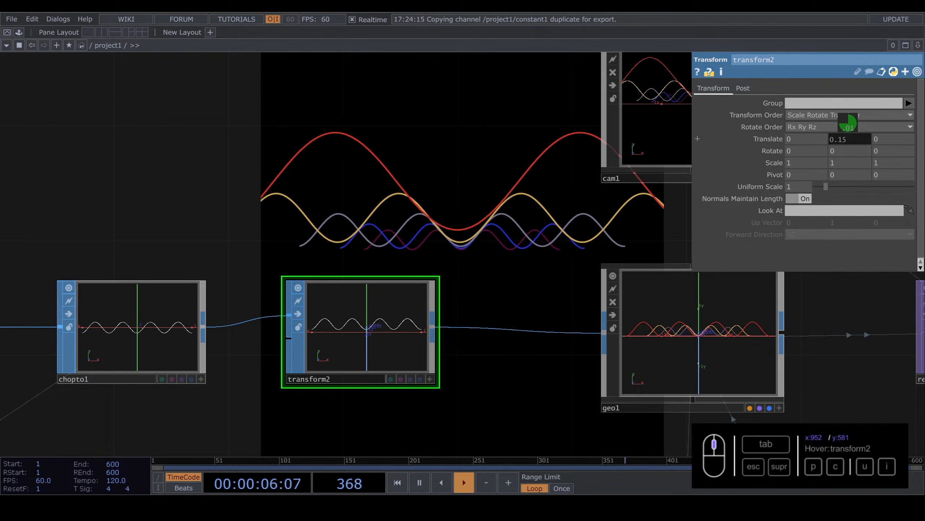
Move the transform1 and out1 TOPs together farther away from render1 to make room in the chain.
scroll(439, 247, "down", 7)
left_click_drag(599, 343, 243, 349)
right_click_drag(341, 245, 470, 303)
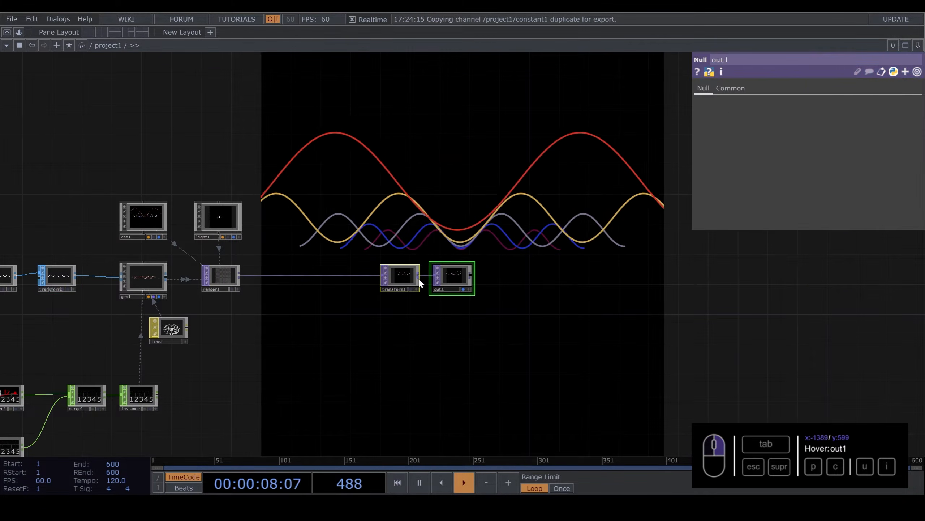
left_click_drag(820, 283, 826, 283)
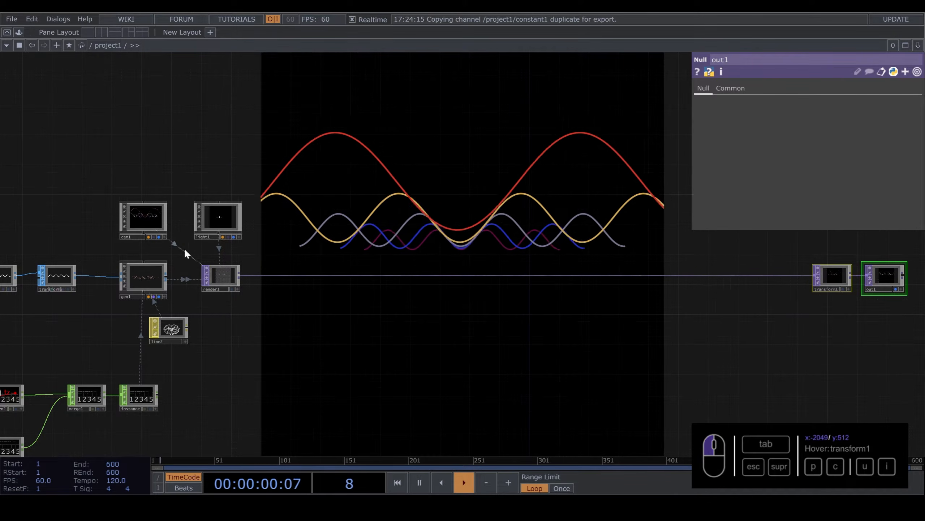
Insert a Mirror TOP between render1 and transform1.
scroll(184, 249, "up", 4)
left_click_drag(392, 227, 357, 242)
scroll(265, 291, "up", 4)
right_click(289, 304)
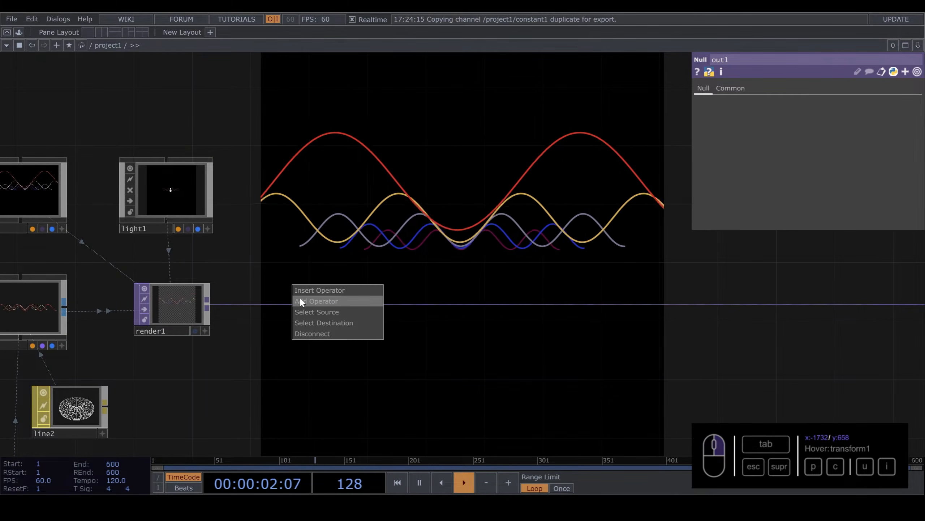
left_click(302, 292)
type("m")
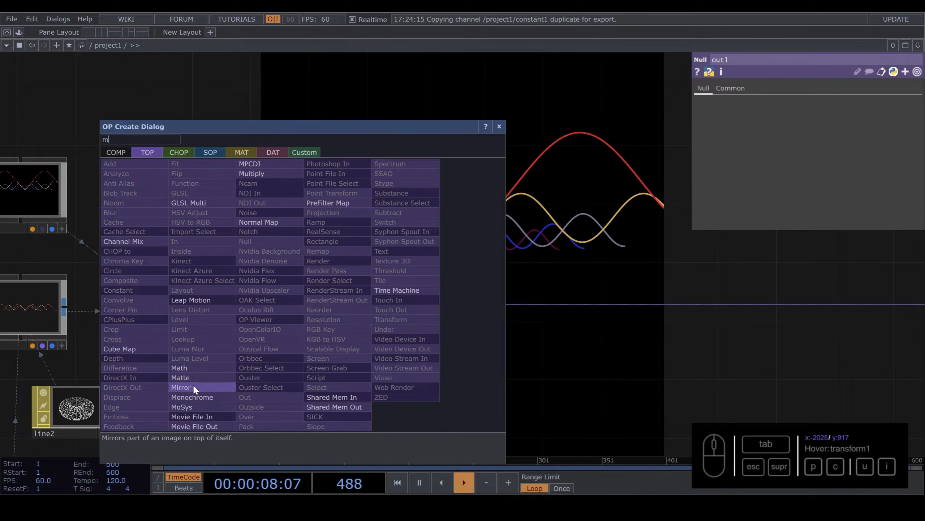
left_click(193, 395)
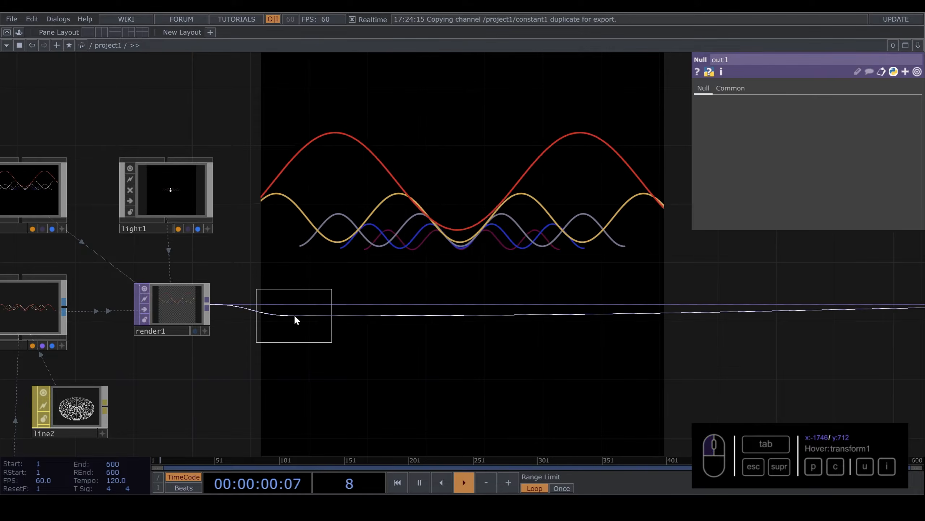
left_click(295, 316)
Insert a second Mirror TOP between mirror1 and transform1.
scroll(298, 308, "up", 3)
left_click_drag(459, 338, 274, 356)
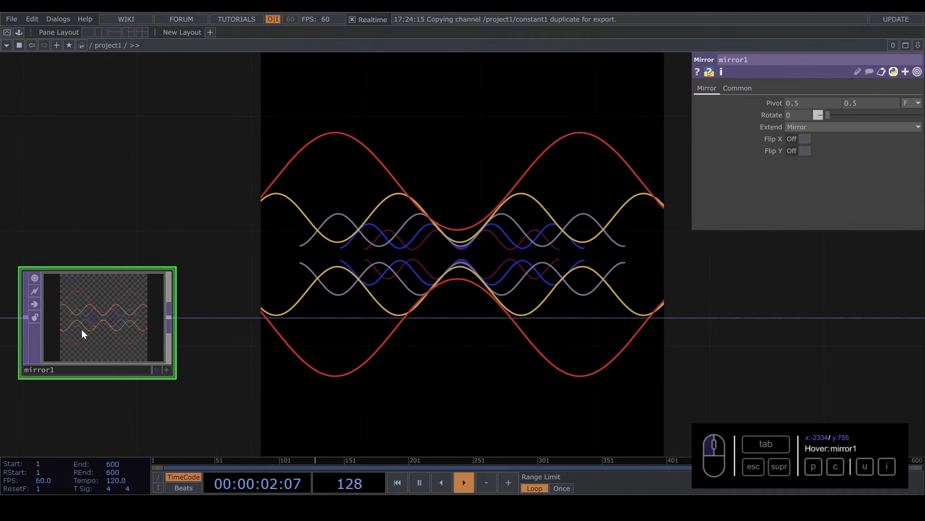
right_click(257, 320)
left_click(279, 303)
type("mi")
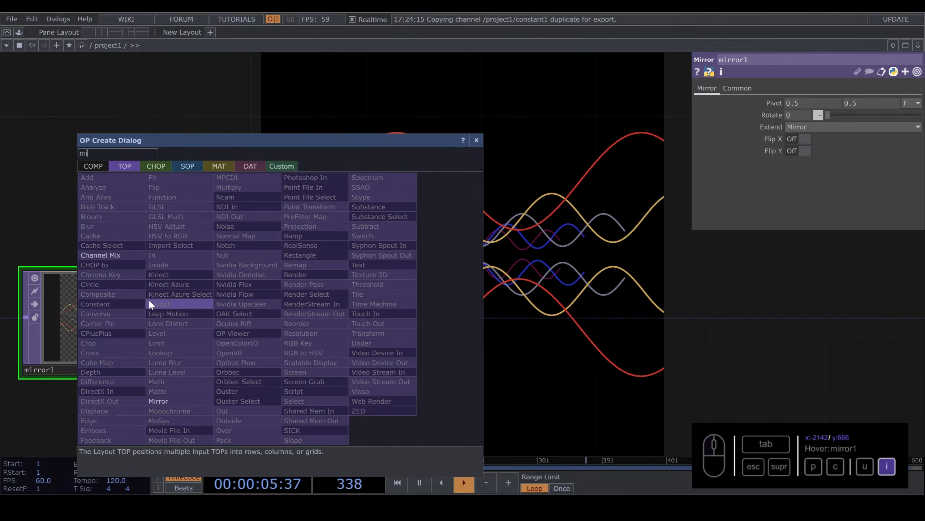
left_click(185, 399)
left_click(319, 330)
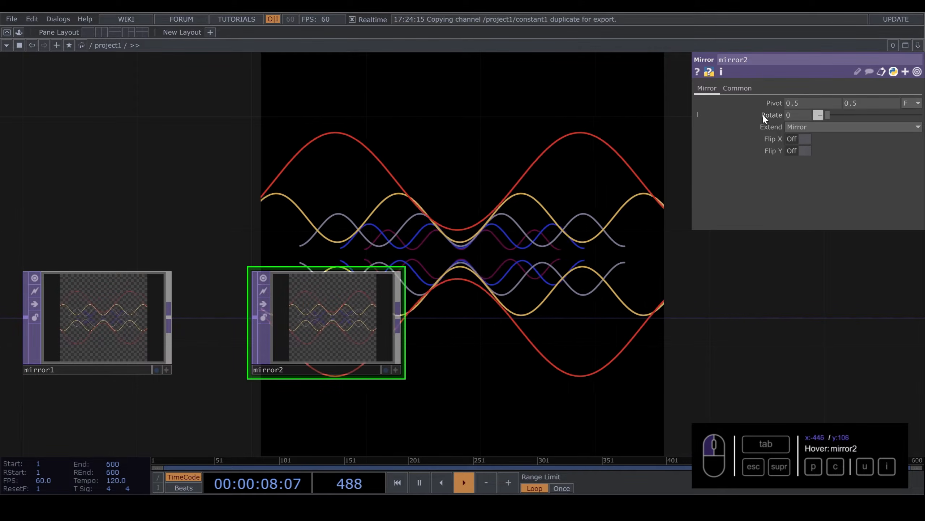
Set mirror2's Rotate to 90 so the image is also mirrored horizontally.
left_click_drag(796, 114, 751, 119)
type("90")
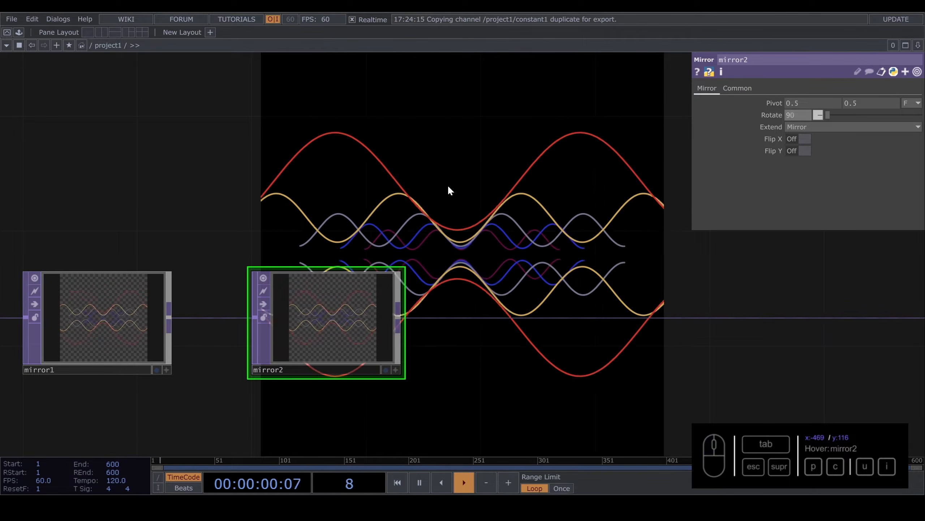
key("Return")
left_click_drag(456, 130, 424, 213)
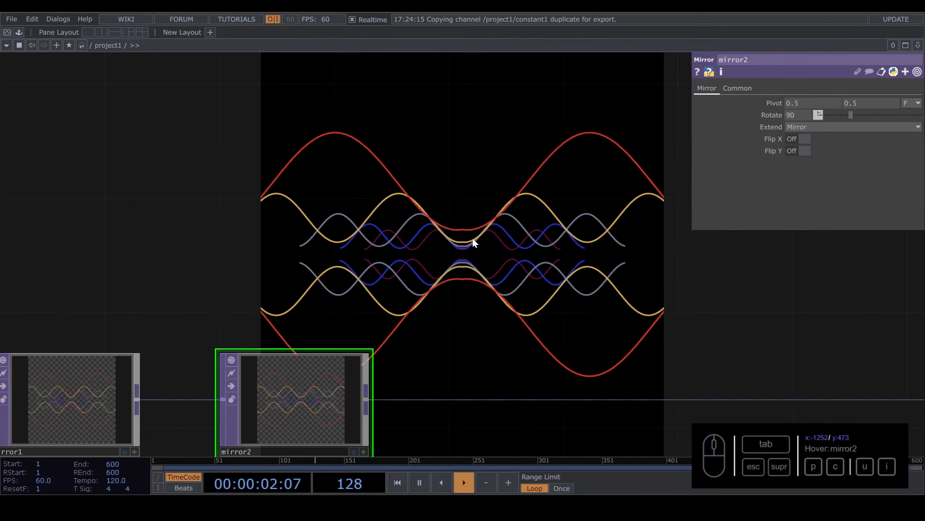
Try reversing the wave motion with the expression absTime.seconds * 0.5 in pattern1's Phase, and undo that change.
scroll(452, 284, "down", 2)
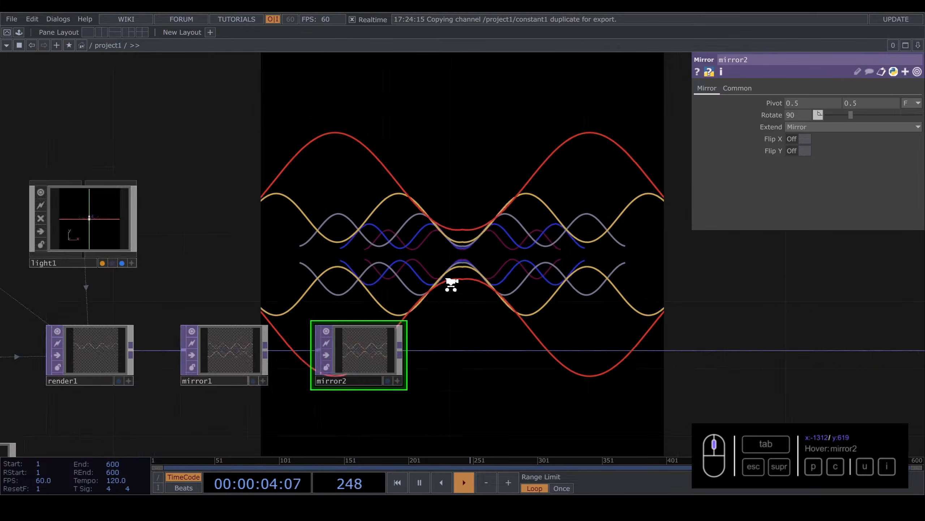
scroll(451, 283, "down", 2)
left_click_drag(465, 259, 632, 212)
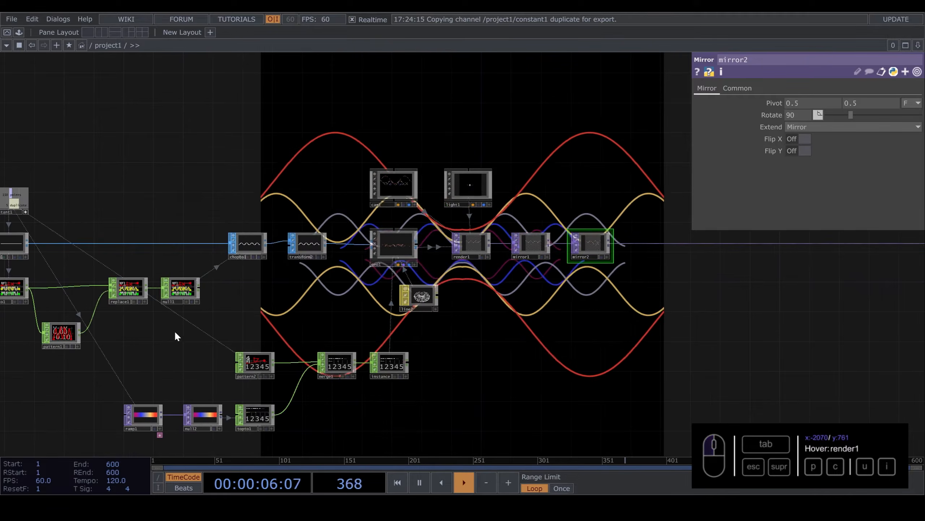
left_click_drag(175, 335, 223, 327)
left_click(109, 324)
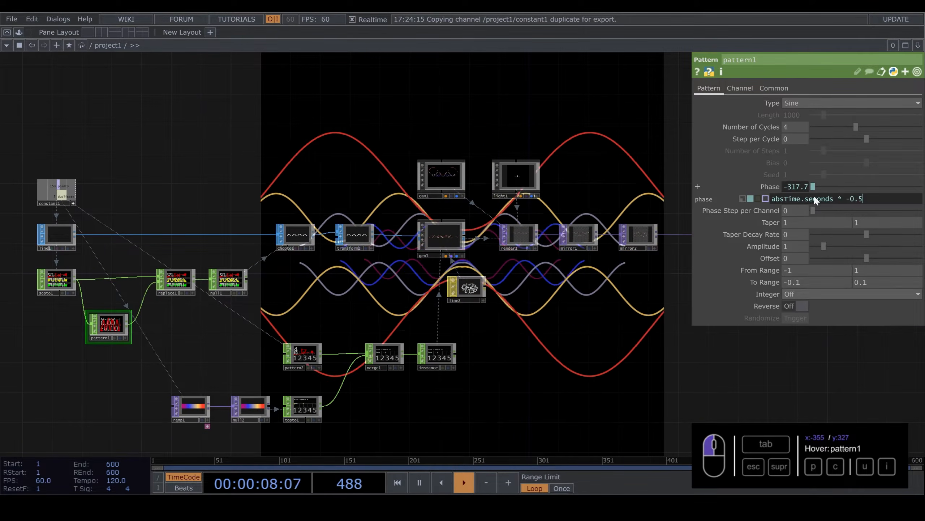
left_click(849, 200)
key("BackSpace")
key("Return")
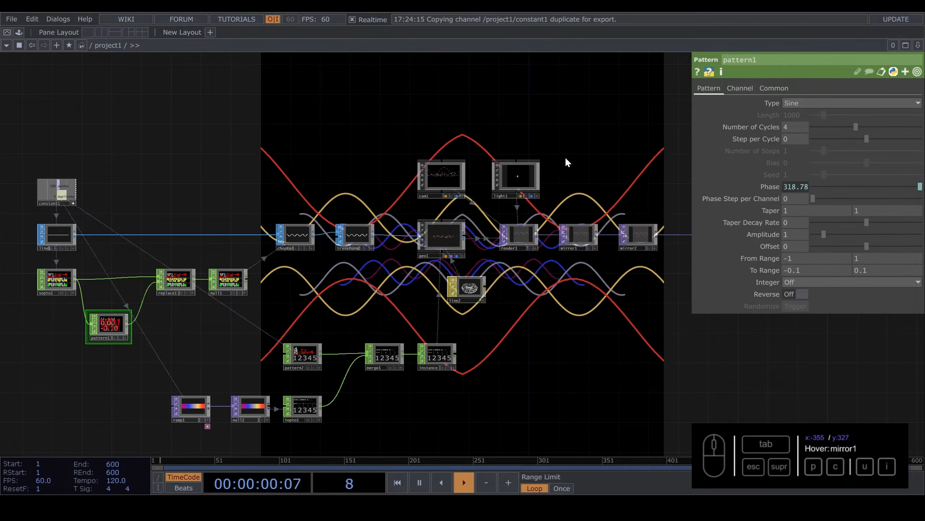
left_click_drag(566, 162, 442, 357)
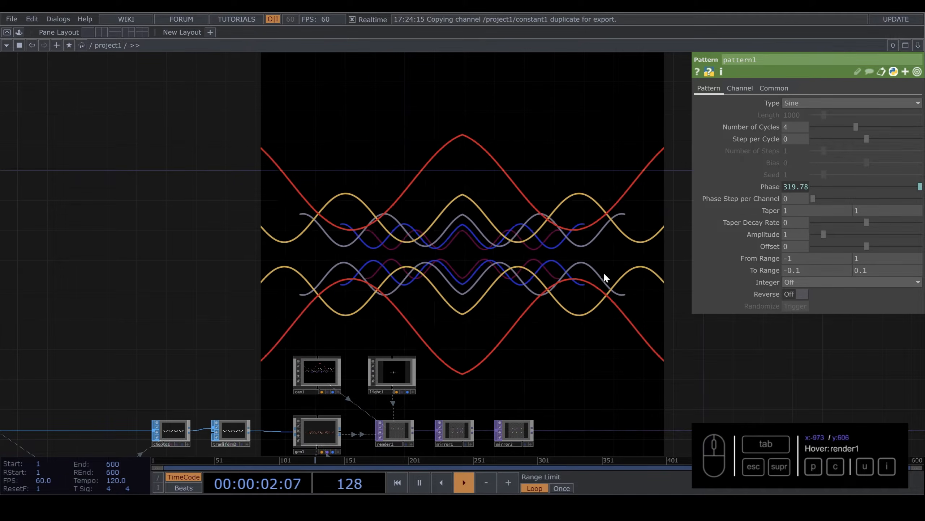
key("ctrl+z")
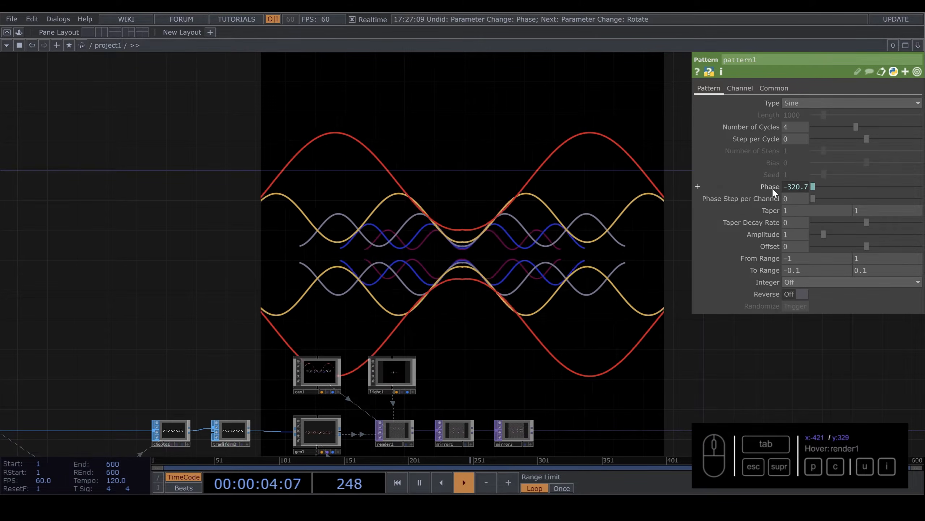
Add the 04_Feedback component from the custom Effects folder of the palette to the network near mirror2.
left_click_drag(35, 452, 130, 386)
left_click_drag(320, 199, 204, 180)
left_click_drag(590, 239, 355, 222)
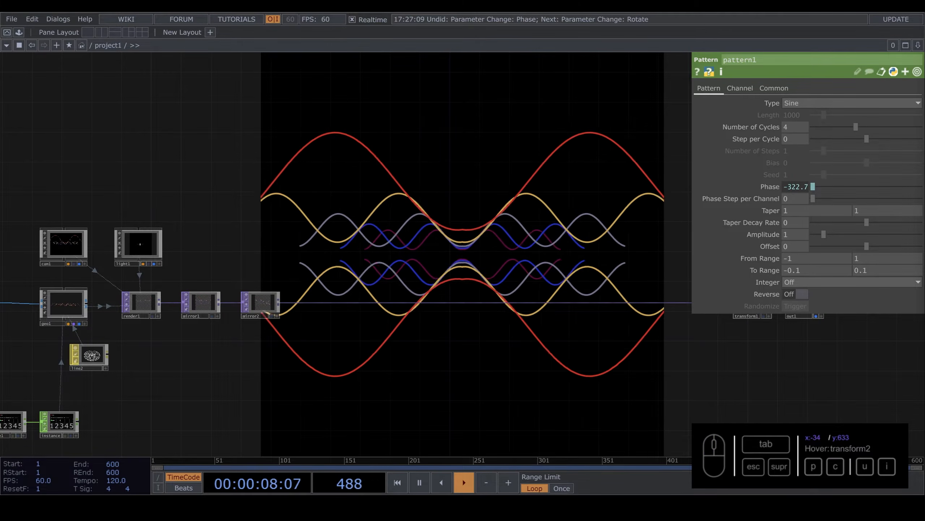
left_click_drag(402, 223, 397, 186)
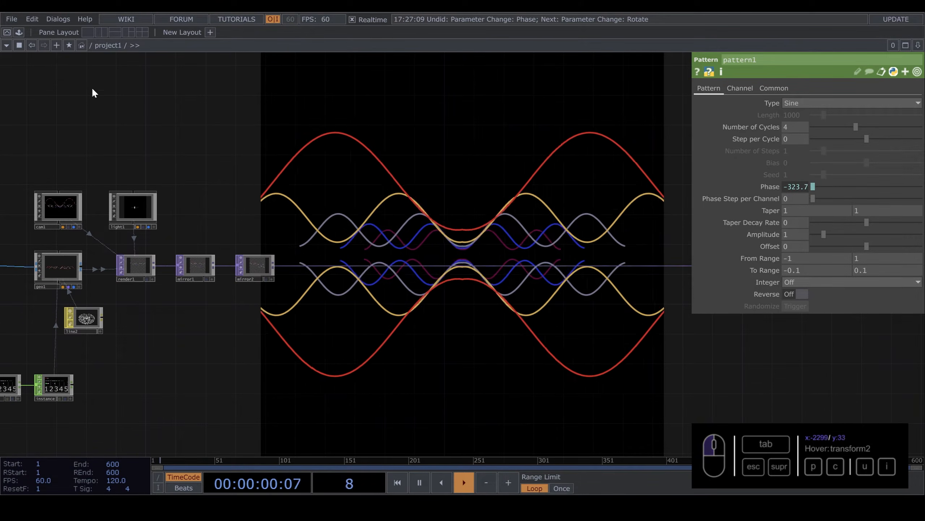
left_click(18, 32)
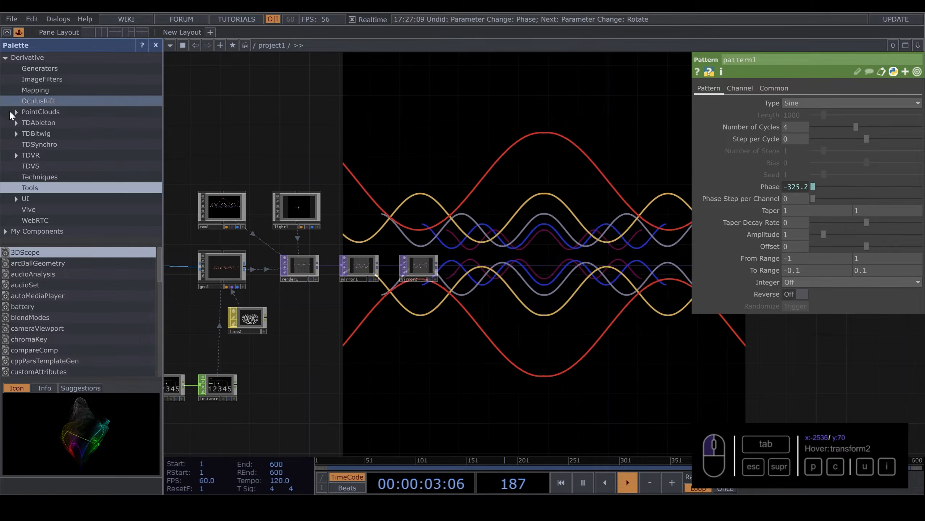
scroll(42, 233, "down", 2)
left_click(43, 238)
scroll(46, 239, "down", 3)
left_click(46, 221)
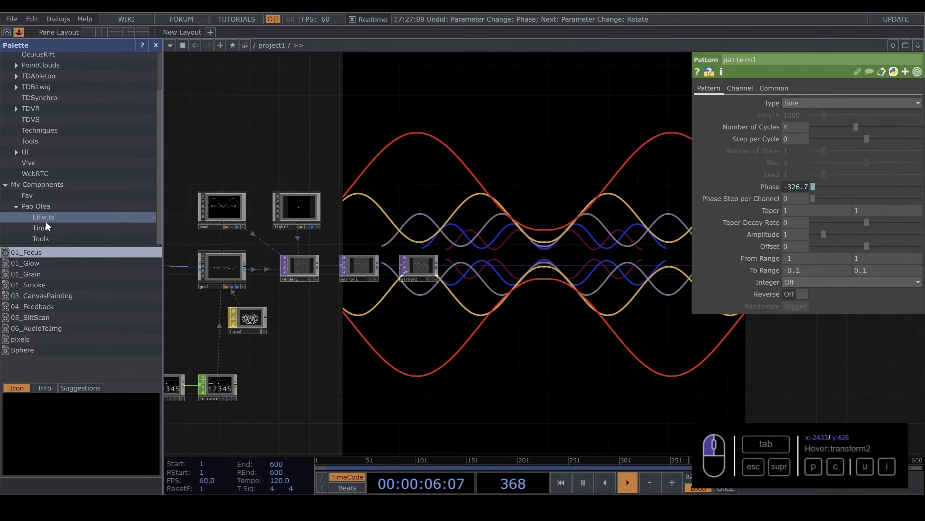
left_click_drag(42, 307, 432, 239)
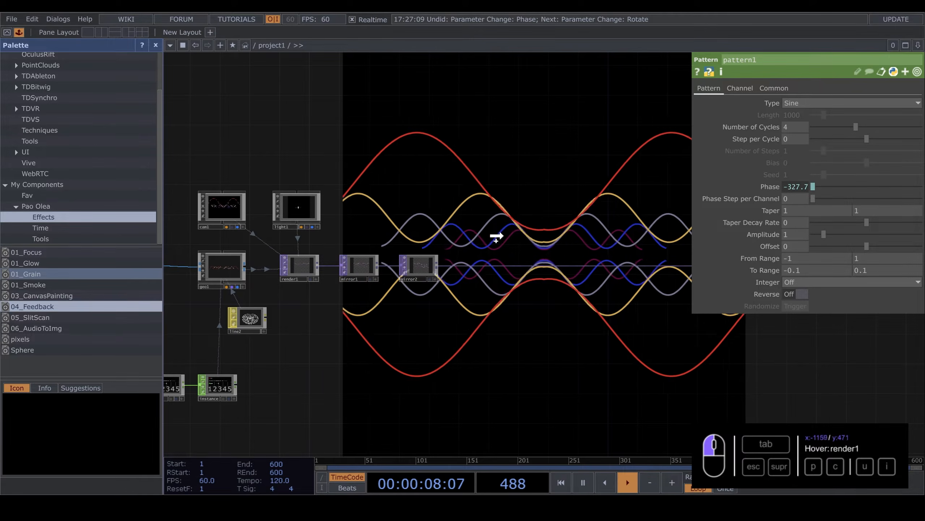
left_click_drag(496, 236, 497, 236)
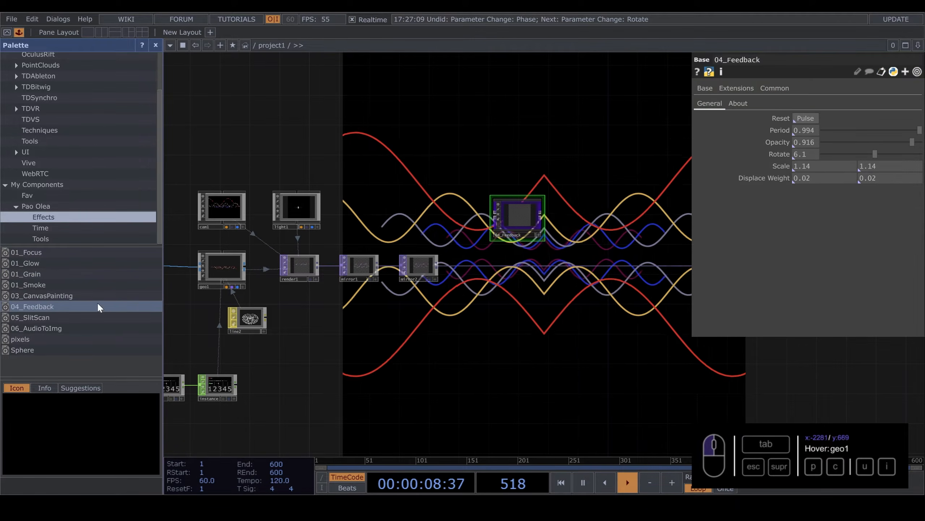
Close the palette, move 04_Feedback below the main wire, and connect mirror2's output to its input.
left_click(155, 45)
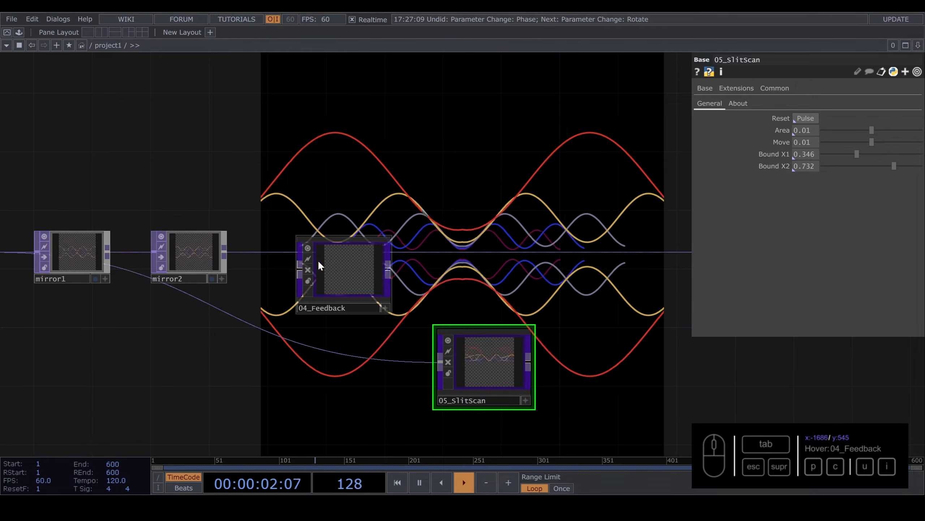
left_click_drag(348, 280, 345, 291)
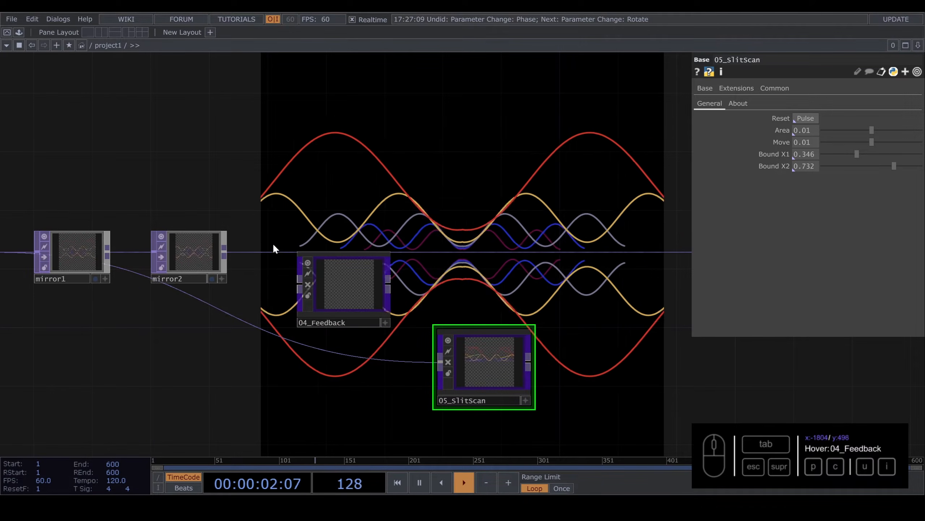
left_click_drag(254, 273, 307, 292)
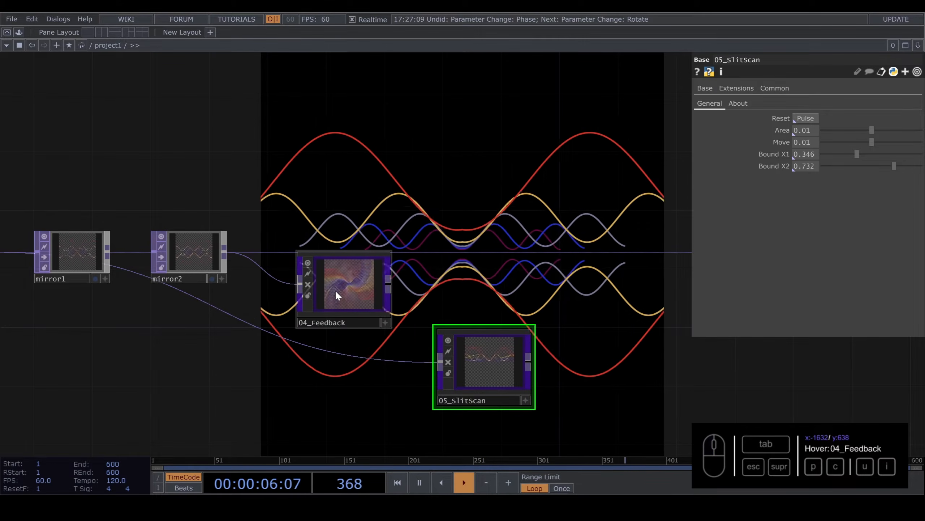
Wire 04_Feedback's output into the main chain toward transform1 and pulse its Reset.
left_click_drag(388, 280, 436, 252)
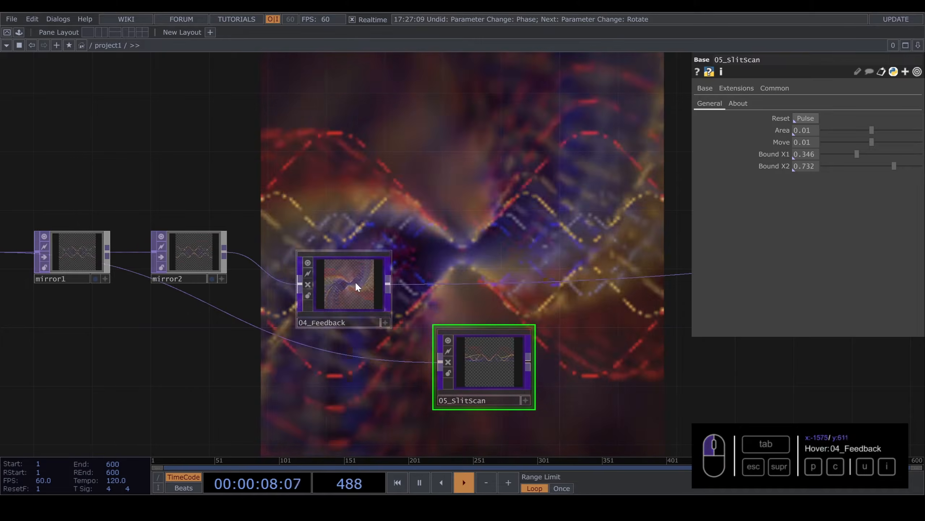
left_click_drag(355, 280, 334, 254)
key("i")
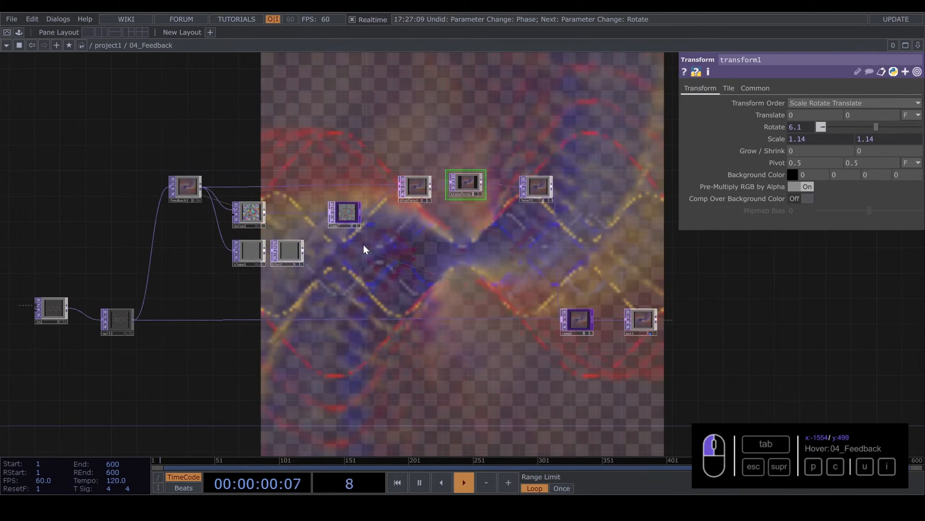
key("u")
left_click(805, 119)
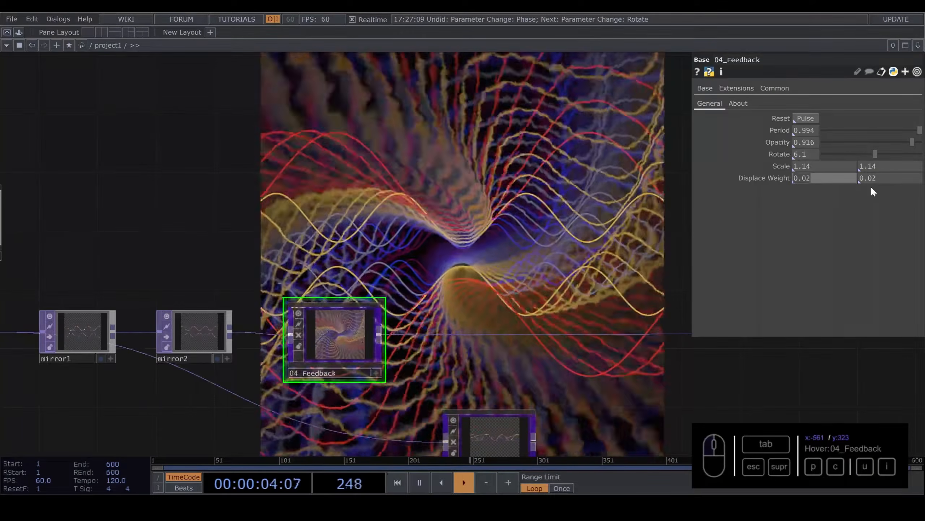
Set both Displace Weight values and Rotate of 04_Feedback to 0, and lower both Scale values to 1.03.
type("0")
left_click_drag(897, 178, 720, 150)
type("0")
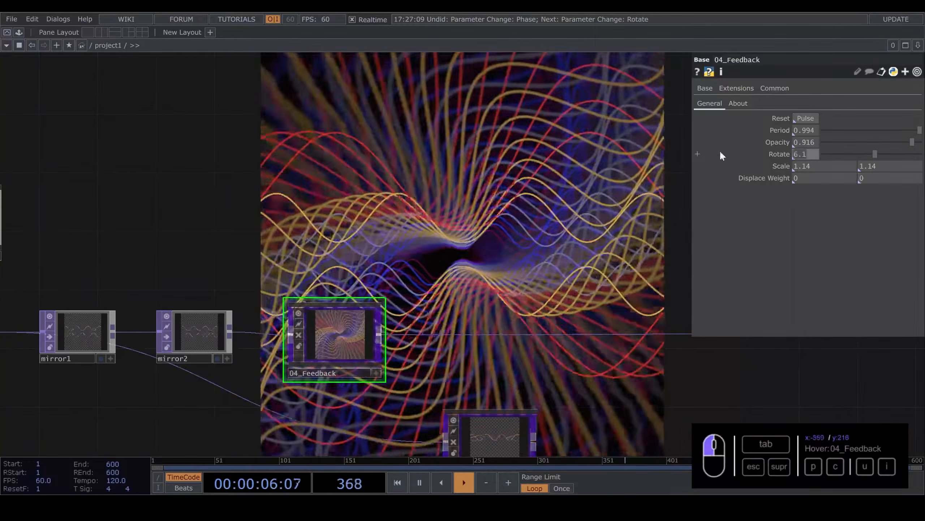
type("0")
left_click(500, 187)
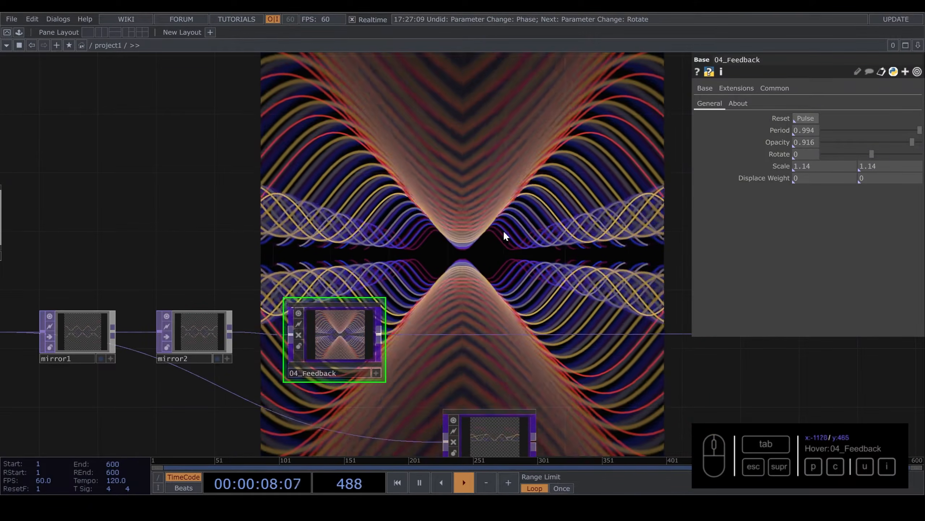
mouse_move(782, 166)
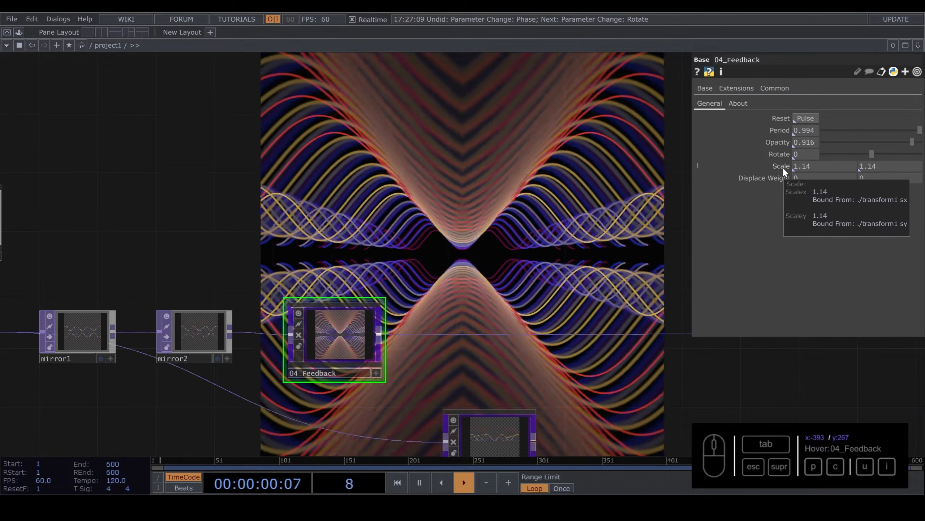
mouse_move(782, 166)
middle_mouse_down()
mouse_move(779, 177)
mouse_move(775, 154)
mouse_move(772, 167)
middle_mouse_up()
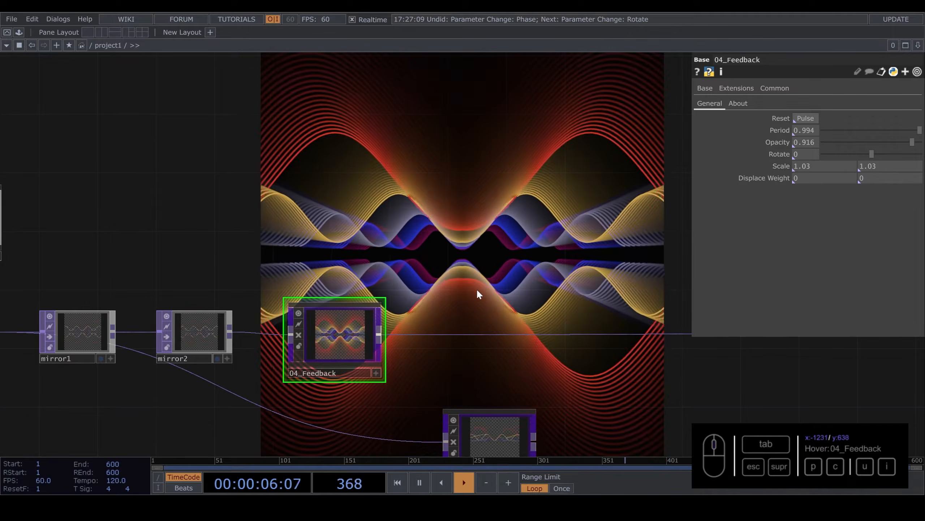
Slow the wave motion by reducing the multiplier in pattern1's Phase expression.
key("i")
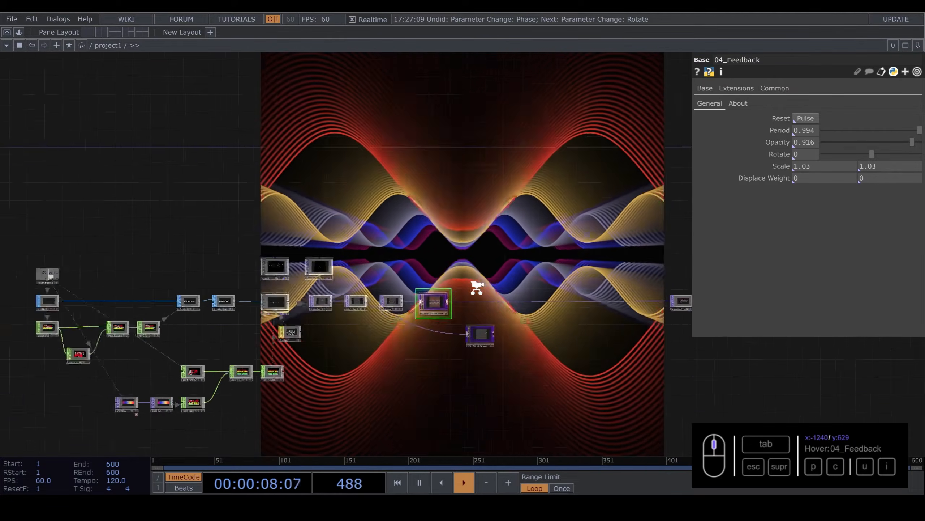
left_click(130, 344)
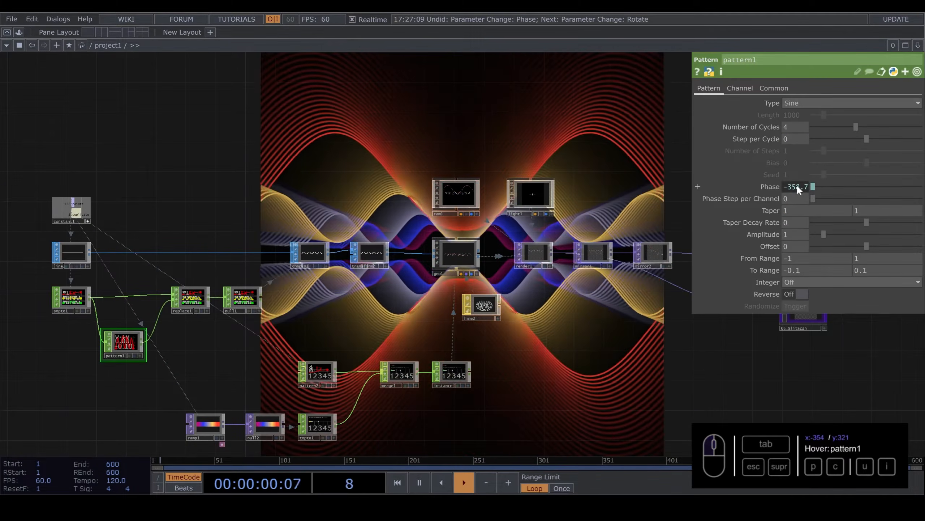
left_click(796, 185)
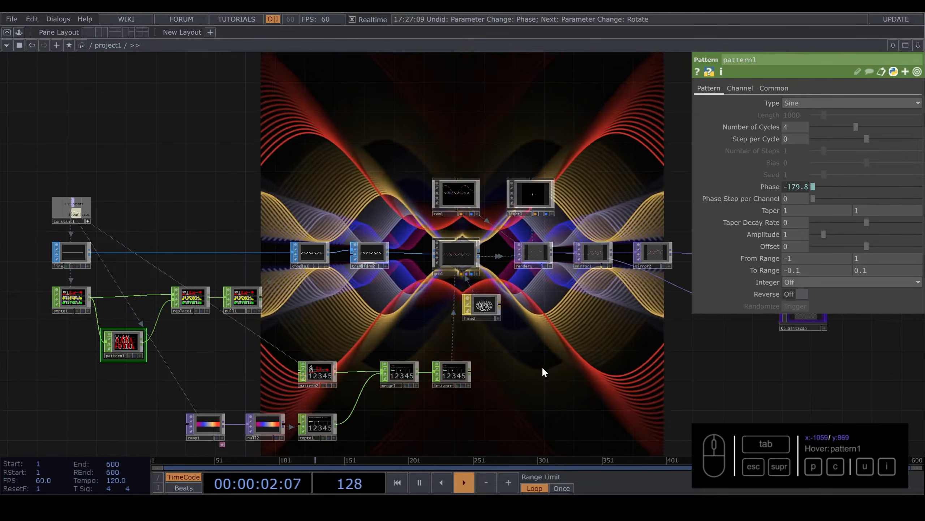
Animate the line colors by setting ramp1's Phase to the expression absTime.seconds * 0.2.
left_click_drag(295, 398, 311, 308)
scroll(280, 327, "up", 4)
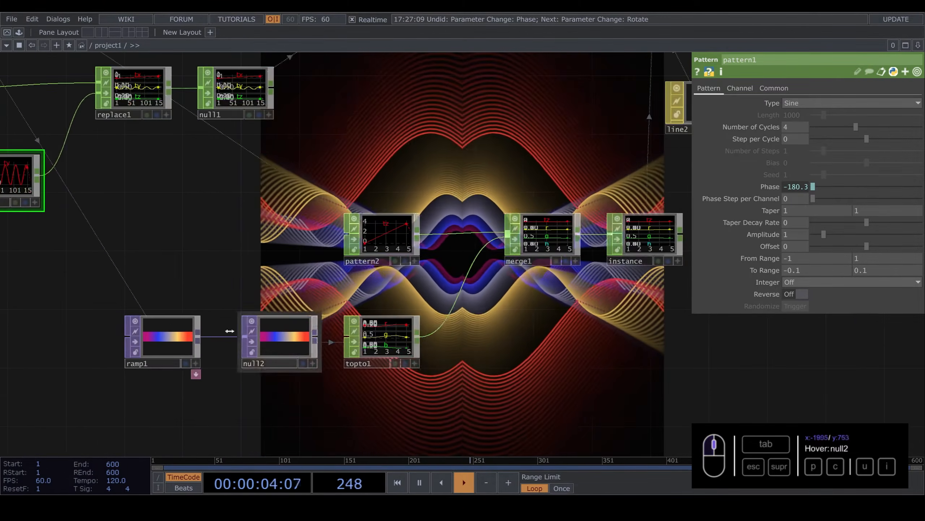
left_click_drag(178, 230, 311, 251)
left_click(305, 360)
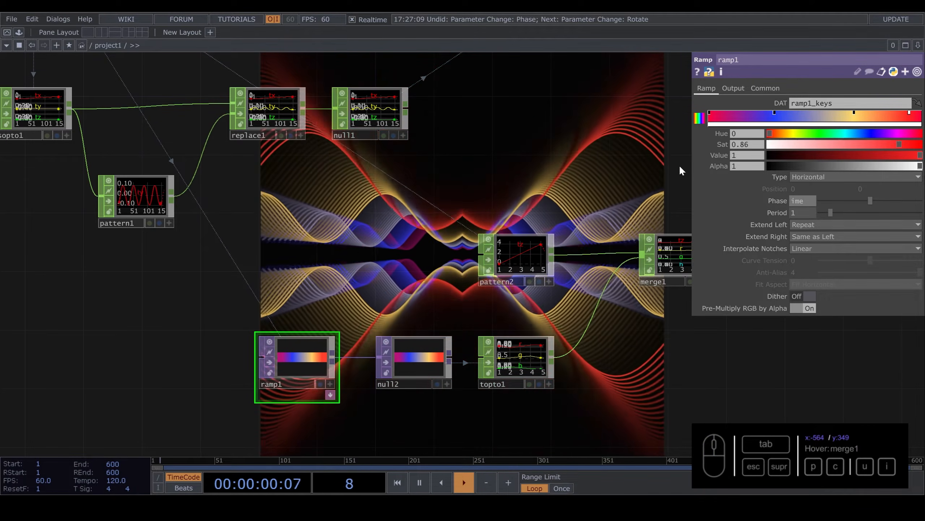
type("onds * 0.2")
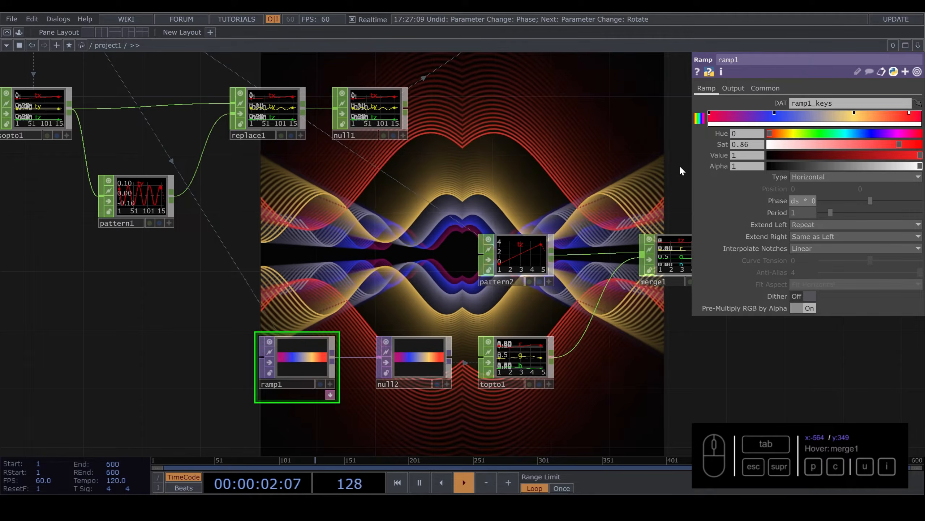
key("Return")
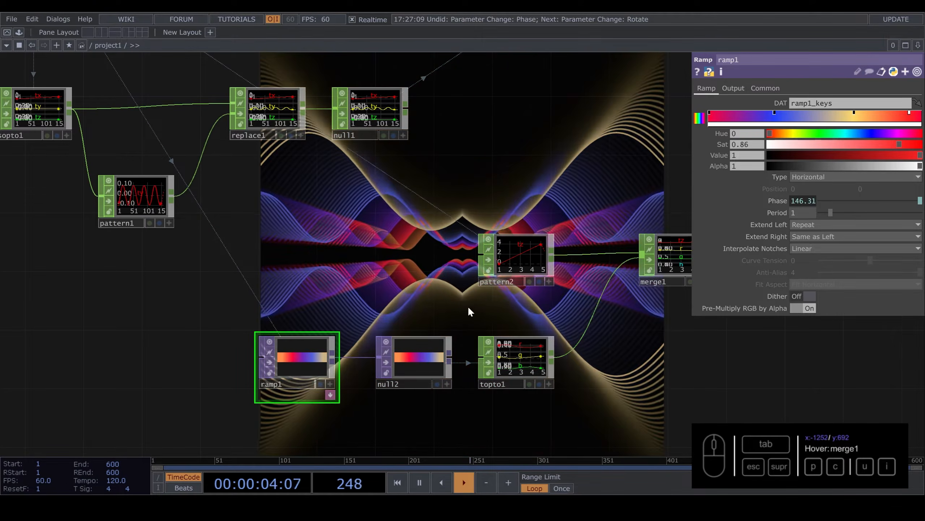
Connect 04_Feedback's output to the input of 05_SlitScan.
scroll(452, 305, "down", 5)
scroll(452, 305, "up", 10)
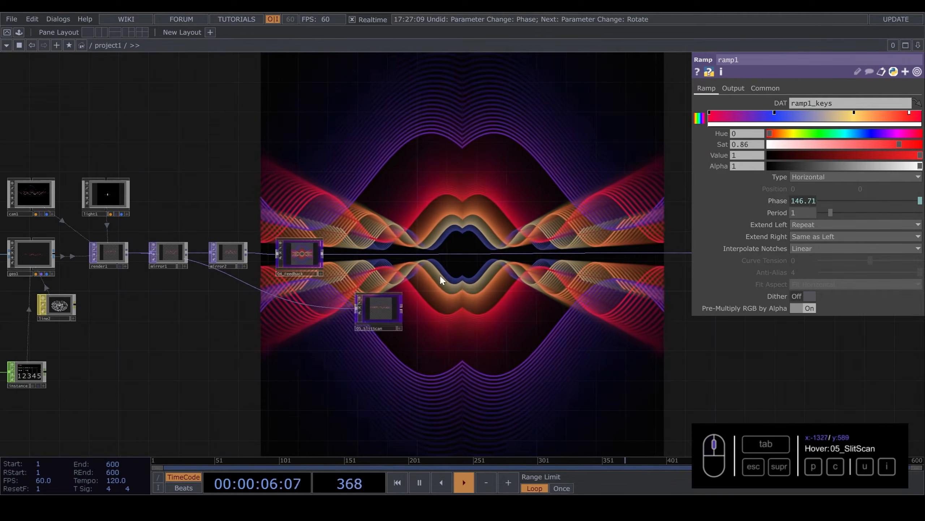
left_click_drag(375, 355, 383, 307)
left_click_drag(206, 221, 306, 323)
left_click(373, 335)
Connect 05_SlitScan's output to transform1 and line the component up with the main chain.
scroll(400, 338, "up", 3)
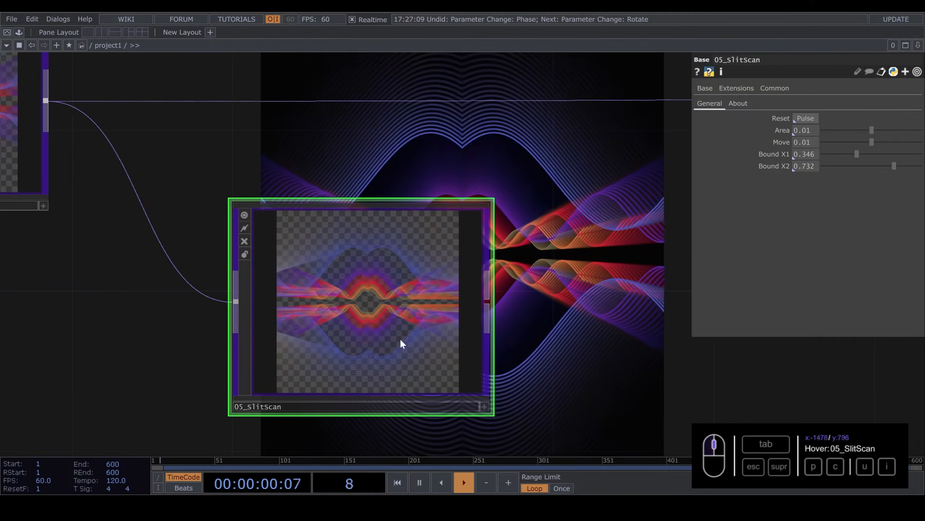
left_click_drag(499, 294, 416, 283)
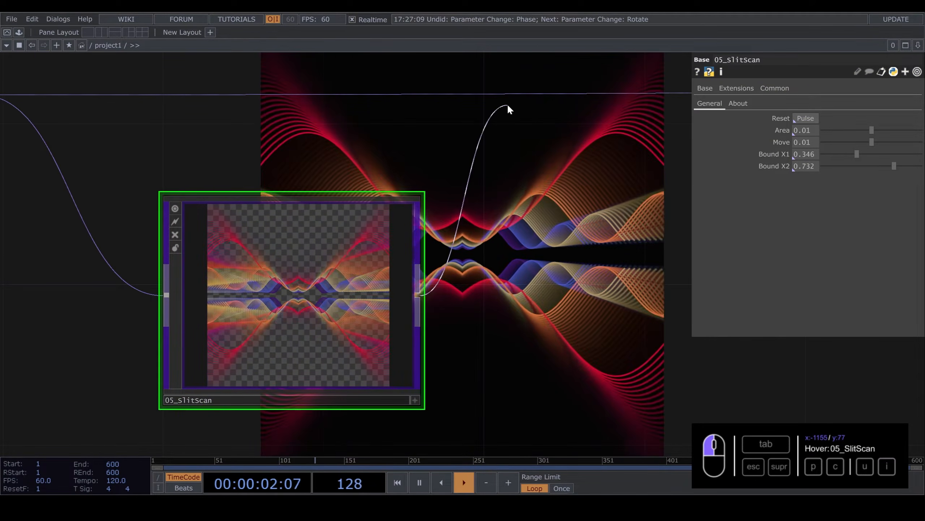
scroll(509, 109, "down", 5)
left_click_drag(455, 113, 378, 294)
scroll(389, 313, "down", 1)
left_click_drag(373, 258, 400, 305)
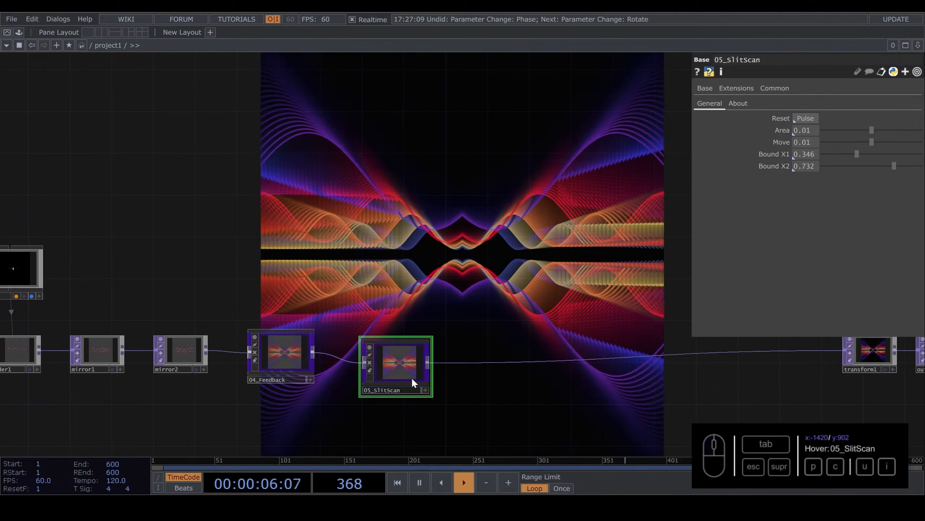
Try 05_SlitScan with Bound X1 at 0.3 and Bound X2 at 0.7.
left_click(812, 155)
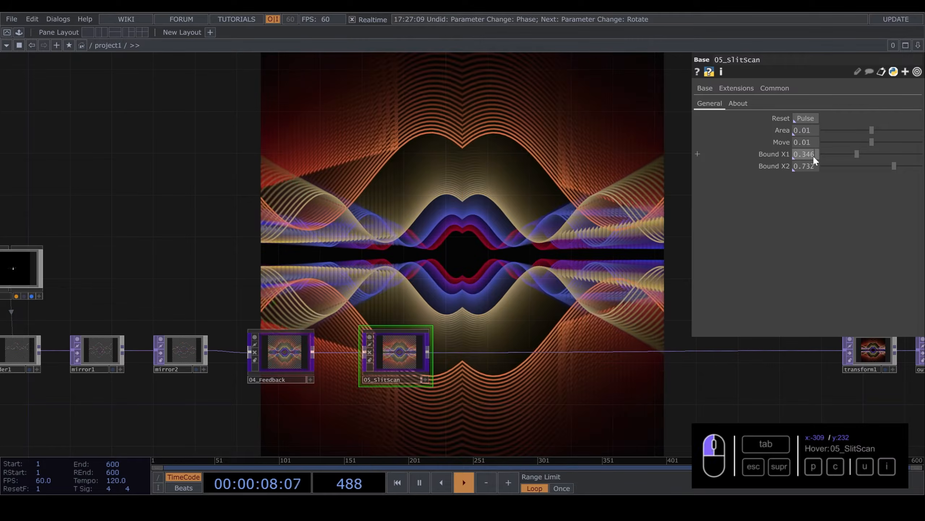
type("0.3")
left_click(806, 166)
type("0.7")
key("Return")
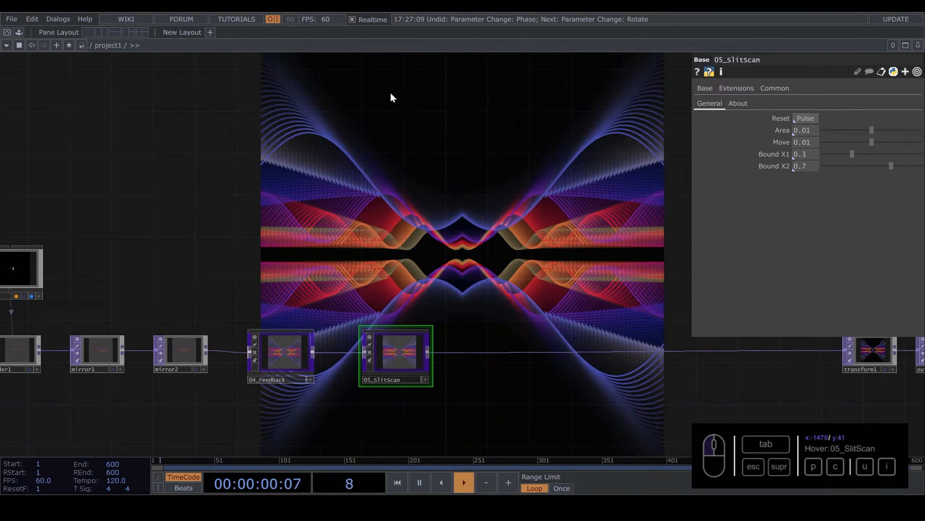
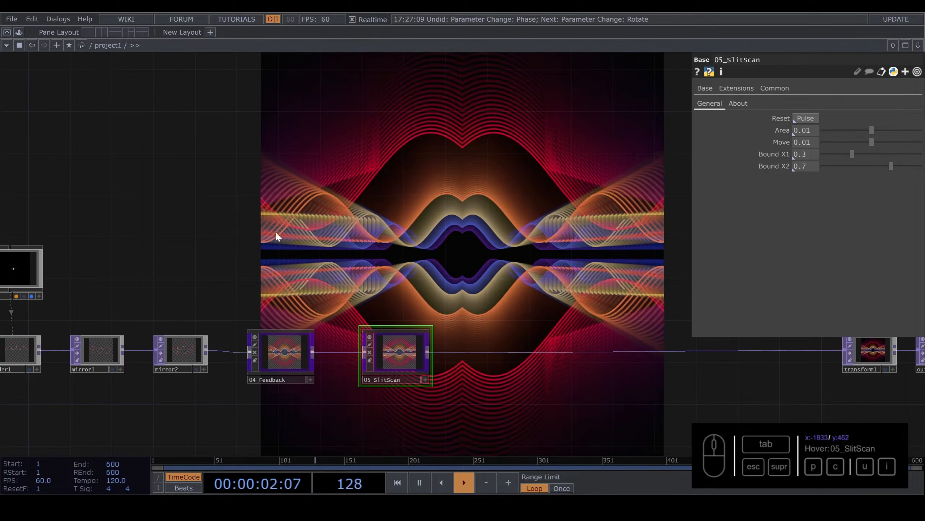
Set both Bound X1 and Bound X2 of 05_SlitScan to 0.5.
left_click_drag(586, 287, 577, 266)
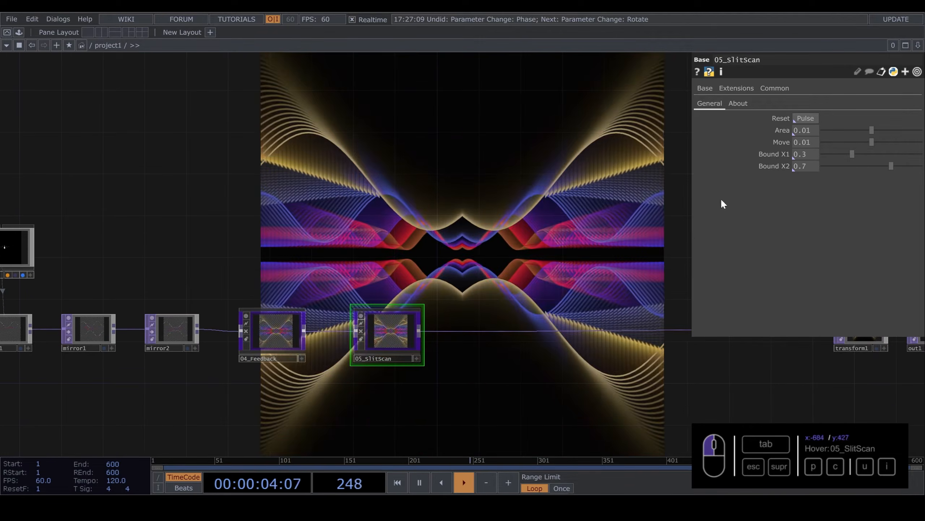
left_click(802, 153)
type("0.5")
key("Return")
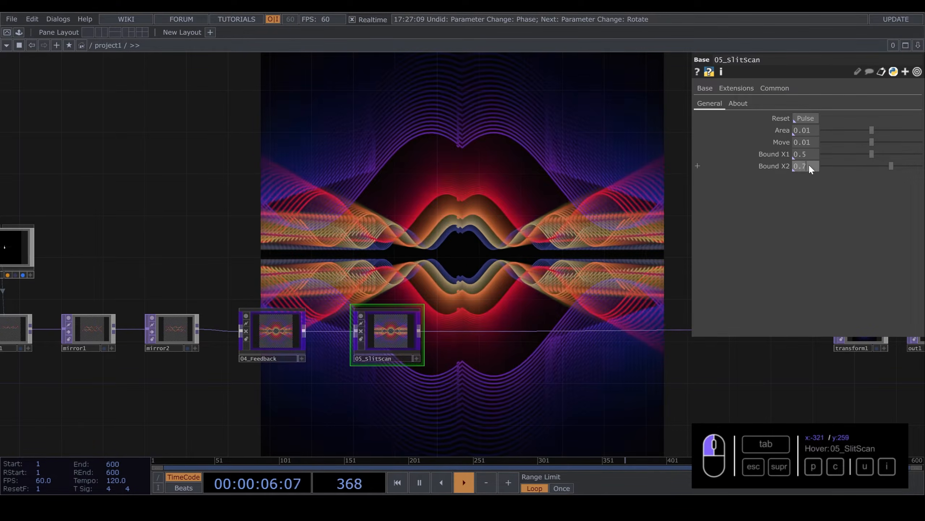
left_click(802, 166)
type("0.5")
key("Return")
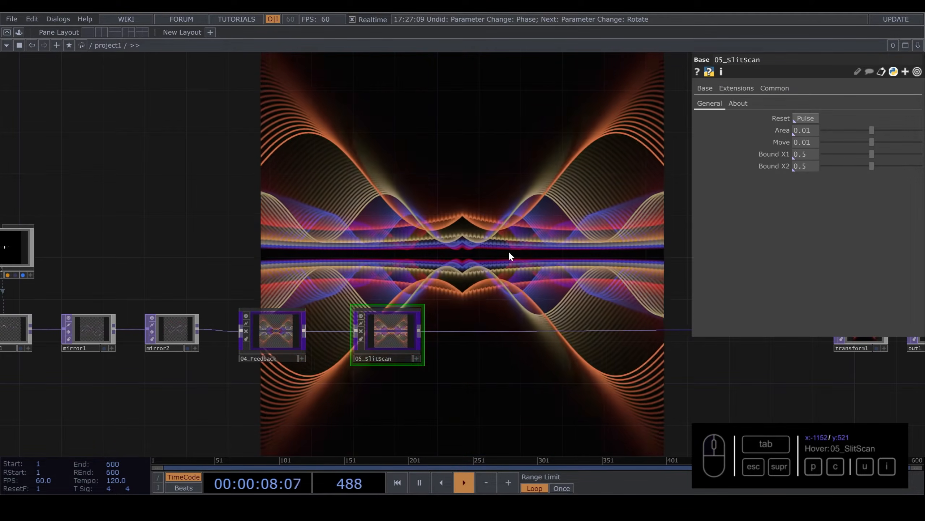
Raise 04_Feedback's Opacity to 0.95.
left_click(268, 330)
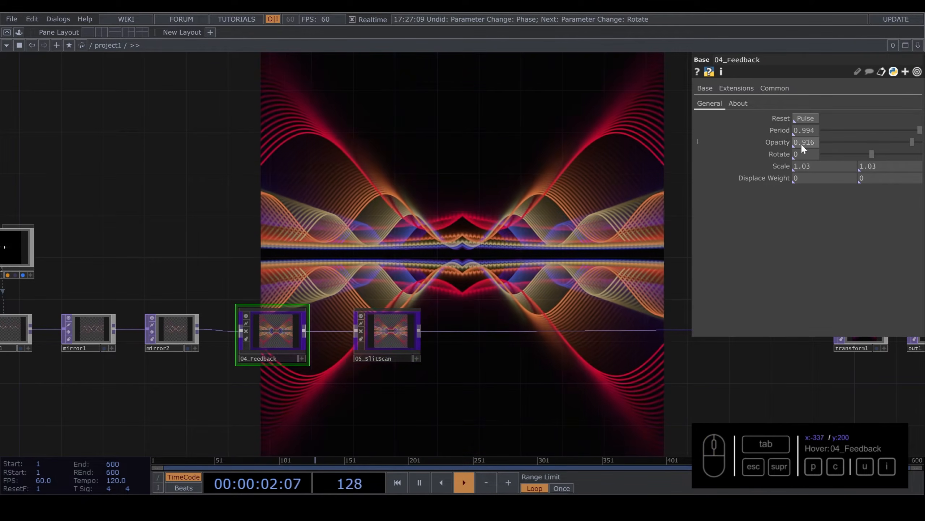
left_click_drag(912, 143, 918, 146)
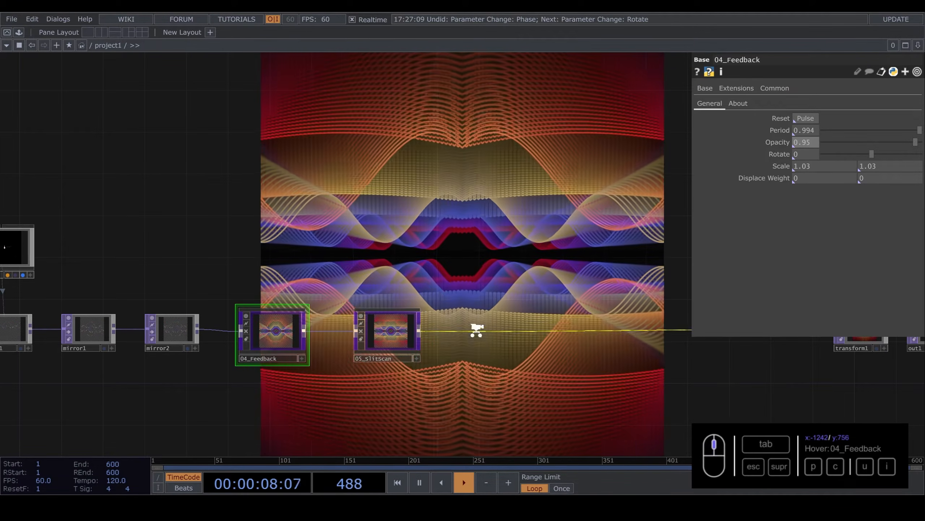
Insert an HSV Adjust TOP on the wire after 05_SlitScan.
scroll(477, 332, "up", 2)
scroll(430, 328, "up", 2)
right_click(441, 327)
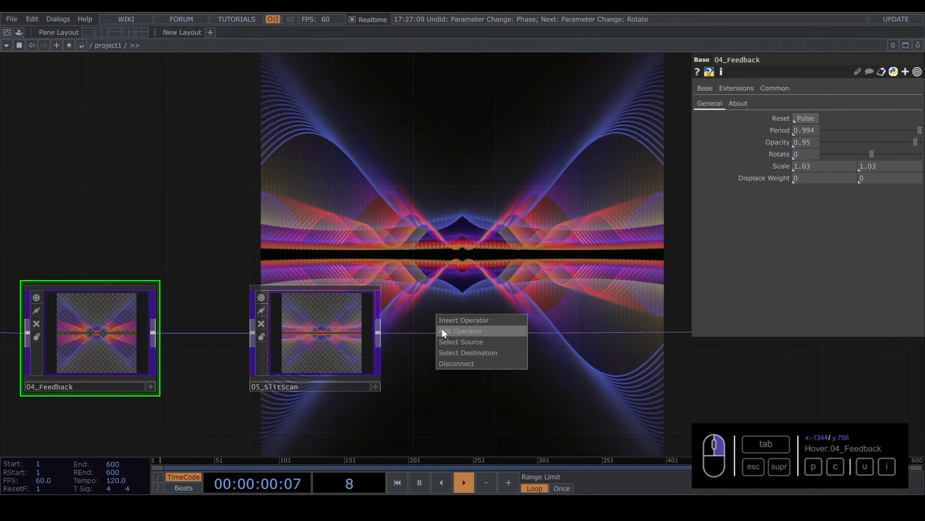
left_click(447, 321)
left_click(360, 243)
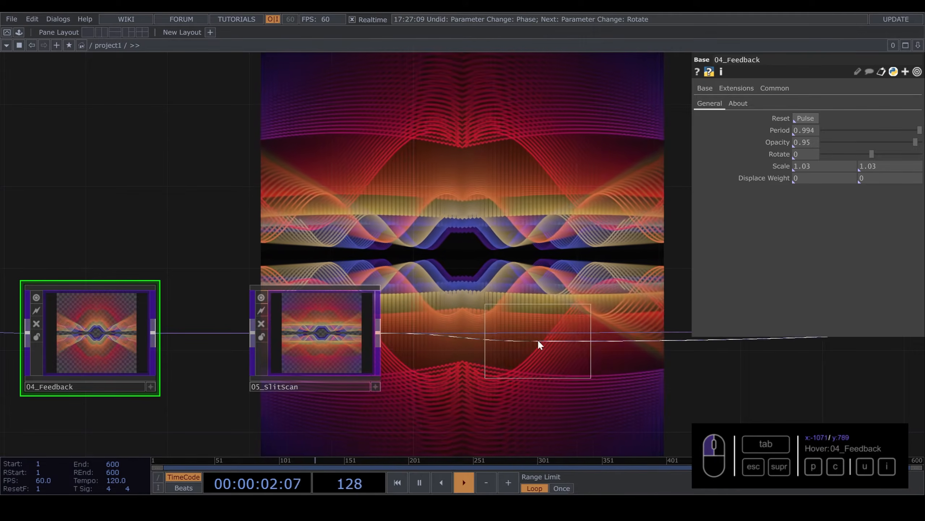
left_click(504, 335)
left_click_drag(539, 236, 451, 256)
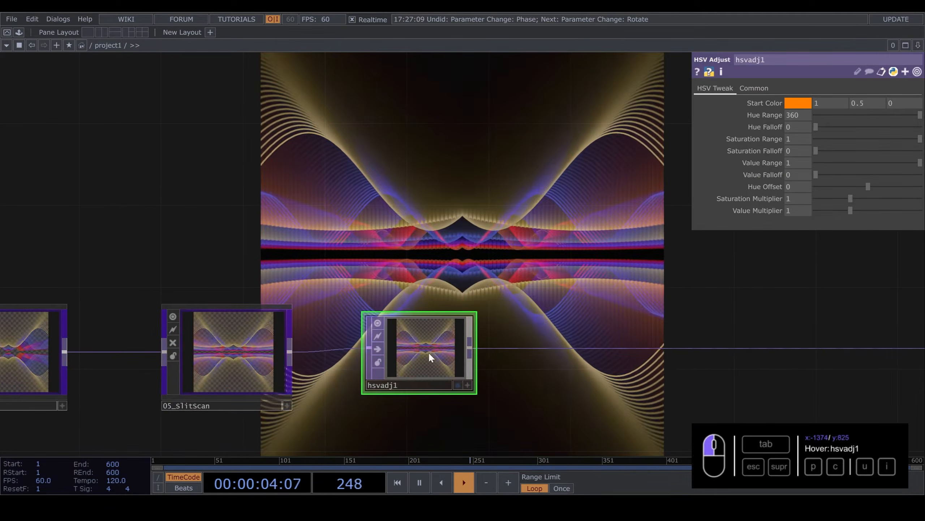
Set hsvadj1's Saturation Multiplier to 1.1.
left_click_drag(851, 197, 856, 197)
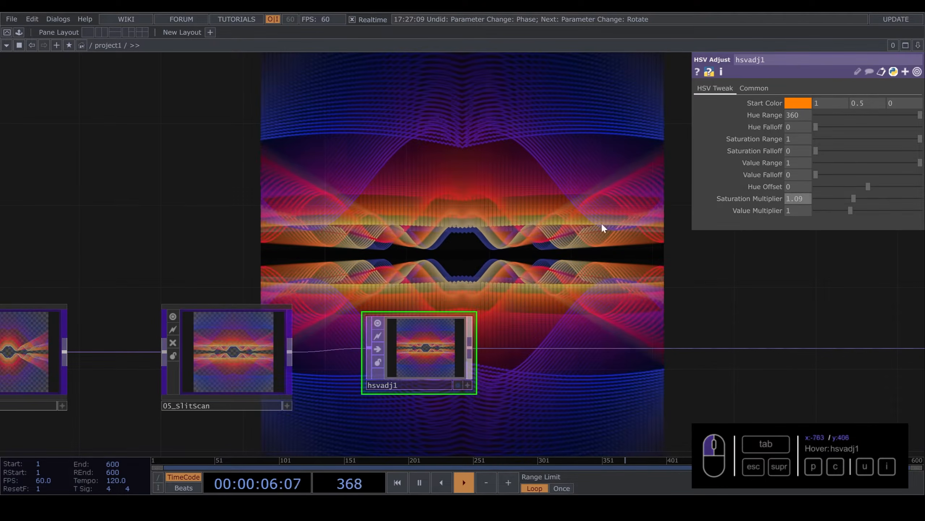
left_click_drag(601, 223, 357, 232)
left_click(799, 199)
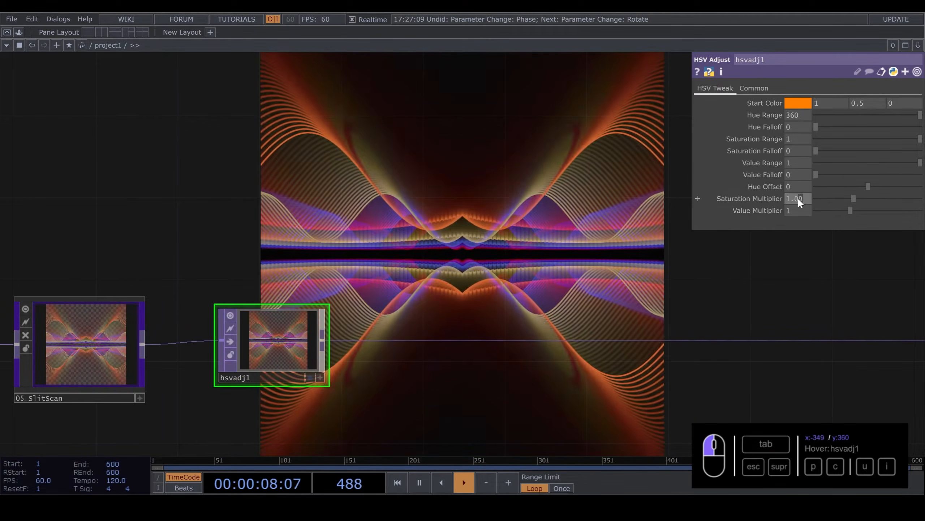
type("1.1")
left_click(342, 329)
Insert a Level TOP on the wire after hsvadj1 and set its Contrast to 1.1.
right_click(407, 340)
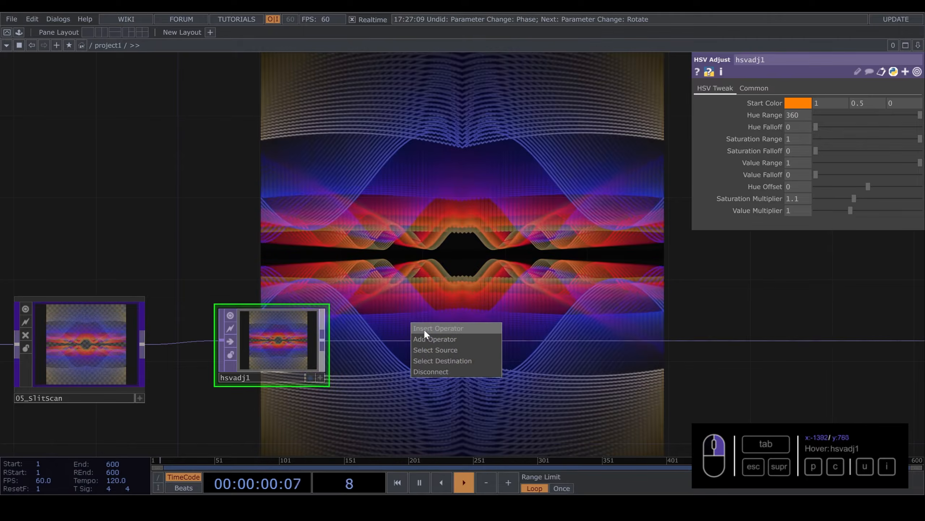
left_click(425, 329)
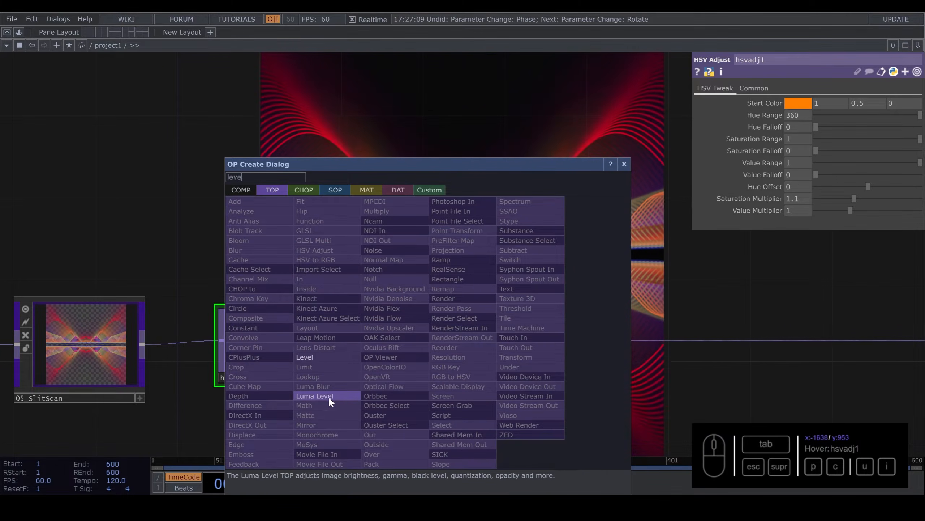
left_click(314, 357)
left_click(412, 353)
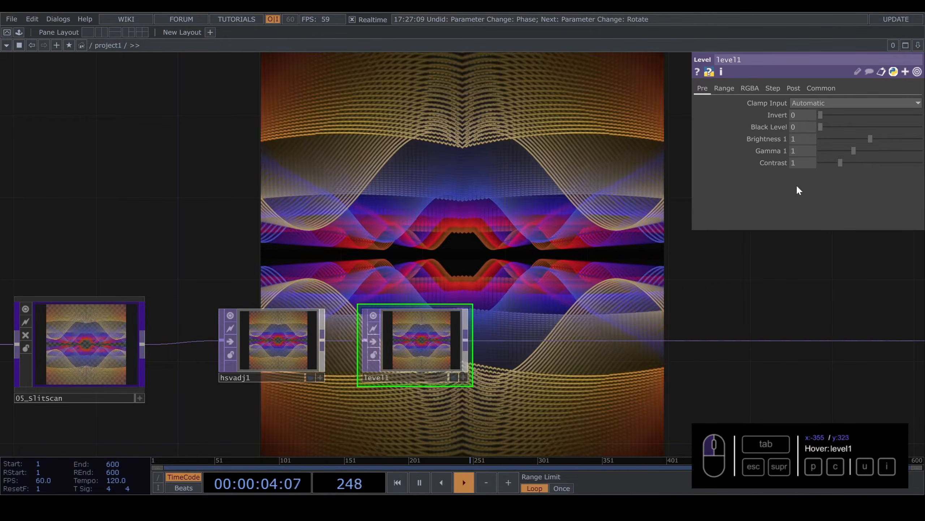
type(".1")
key("Return")
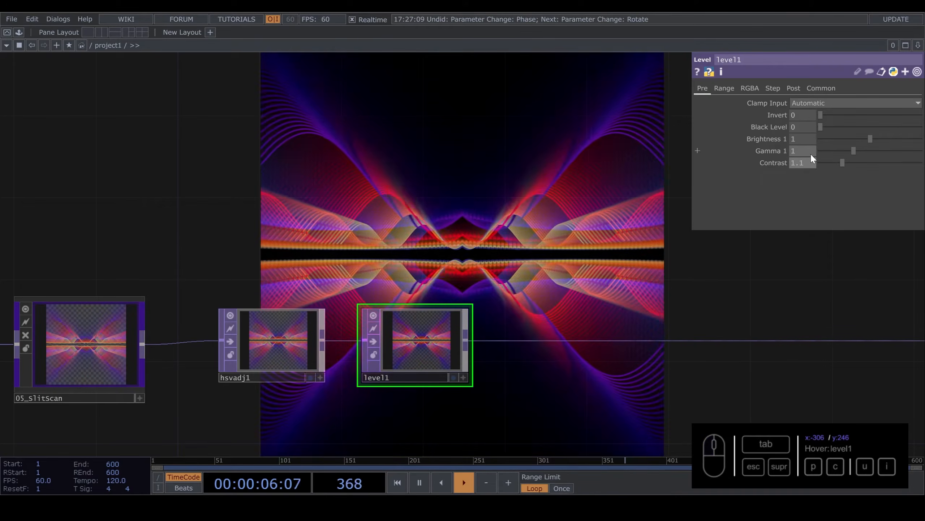
Insert a Bloom TOP on the wire between level1 and transform1.
left_click_drag(524, 218, 364, 182)
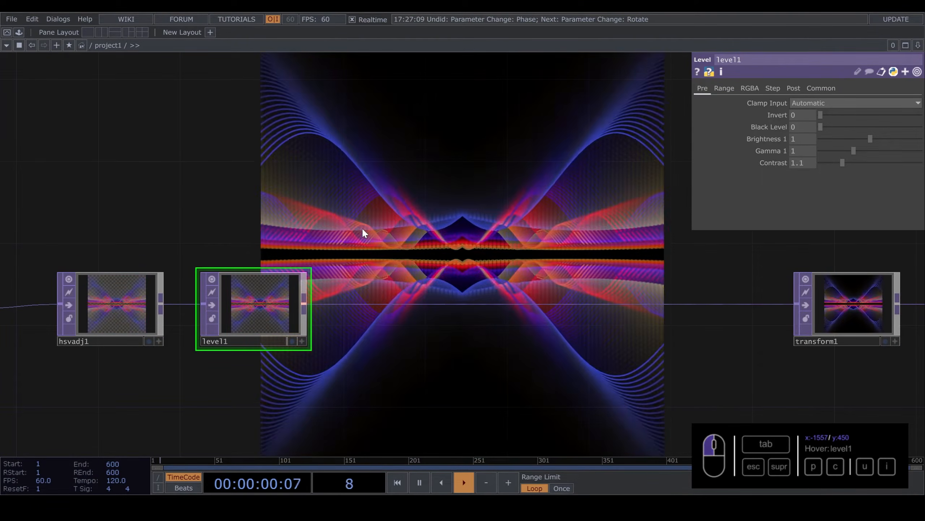
right_click(344, 303)
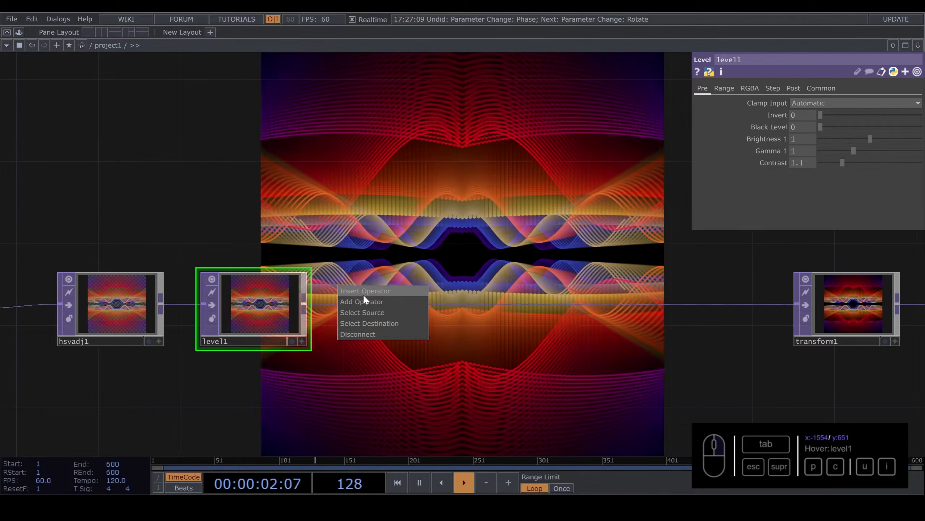
left_click(363, 294)
left_click(179, 209)
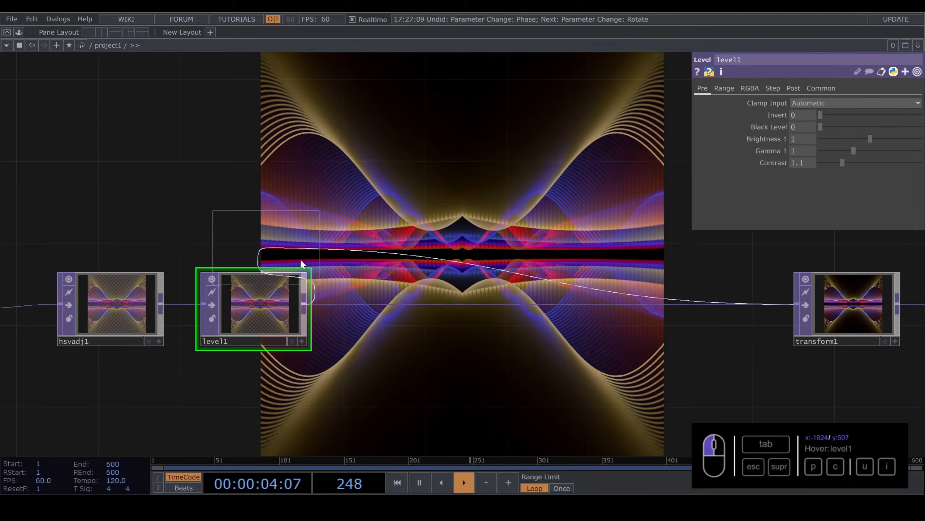
left_click(398, 309)
left_click_drag(468, 225, 465, 311)
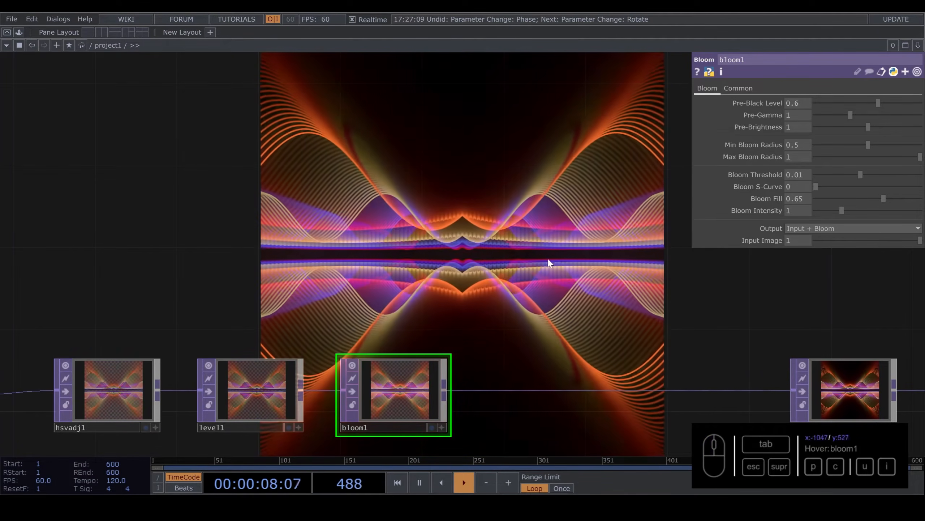
Move transform1 and out1 farther along the network to make room after bloom1.
left_click_drag(552, 298, 375, 271)
scroll(456, 309, "down", 5)
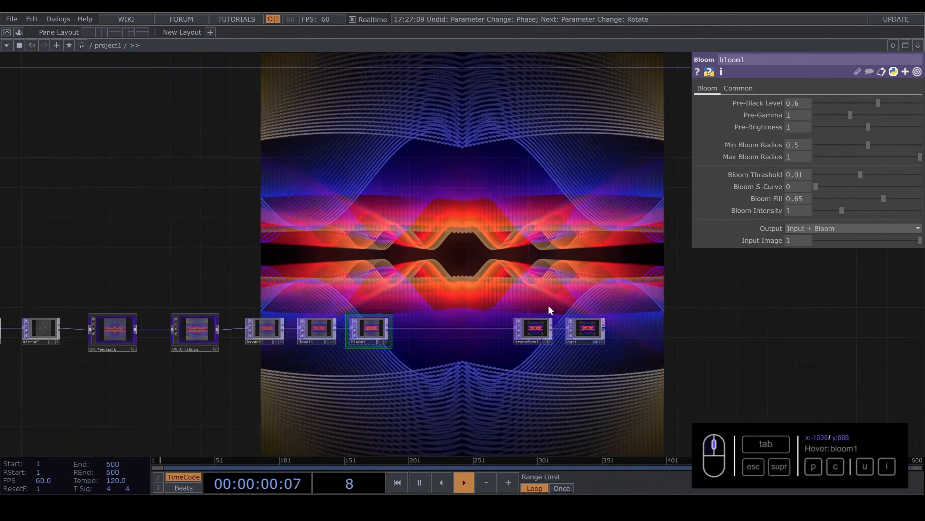
right_click_drag(548, 303, 587, 336)
left_click_drag(587, 336, 692, 335)
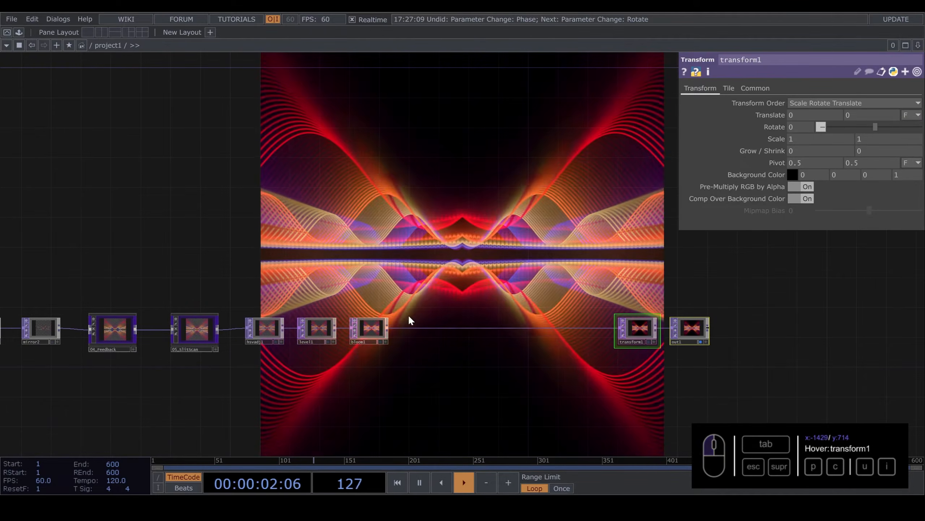
Branch a Noise TOP off bloom1's output and place it below the main wire.
scroll(434, 320, "up", 6)
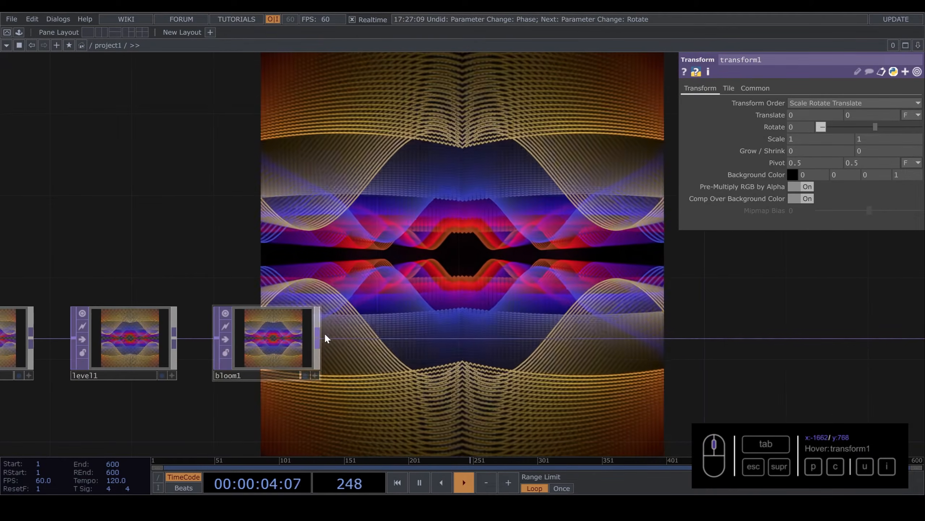
left_click_drag(320, 337, 400, 403)
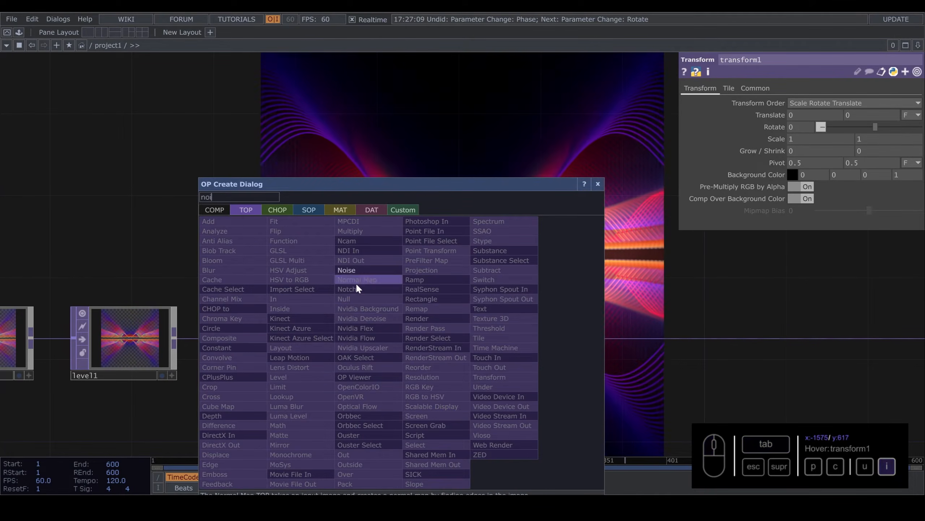
left_click(355, 282)
left_click(437, 419)
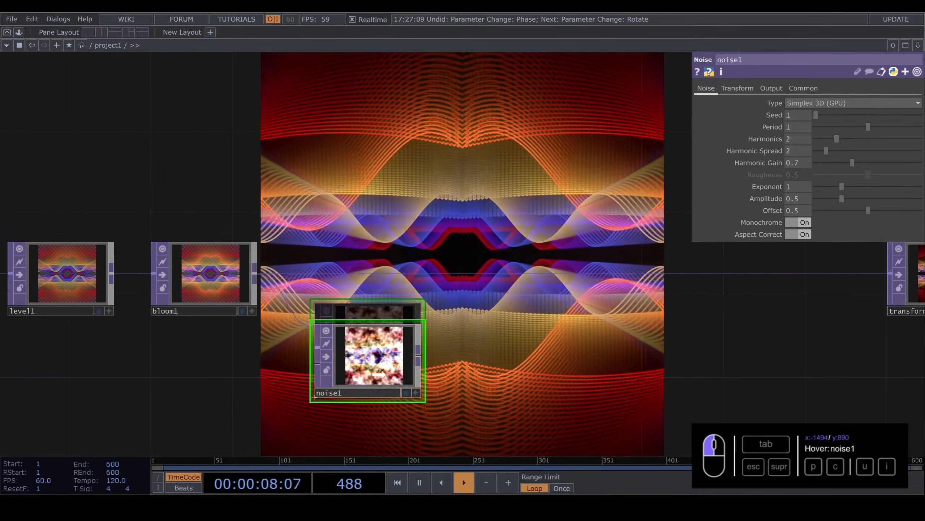
Set noise1's RGB output to Noise and its Period to 0.
left_click(771, 88)
left_click(811, 104)
left_click(811, 104)
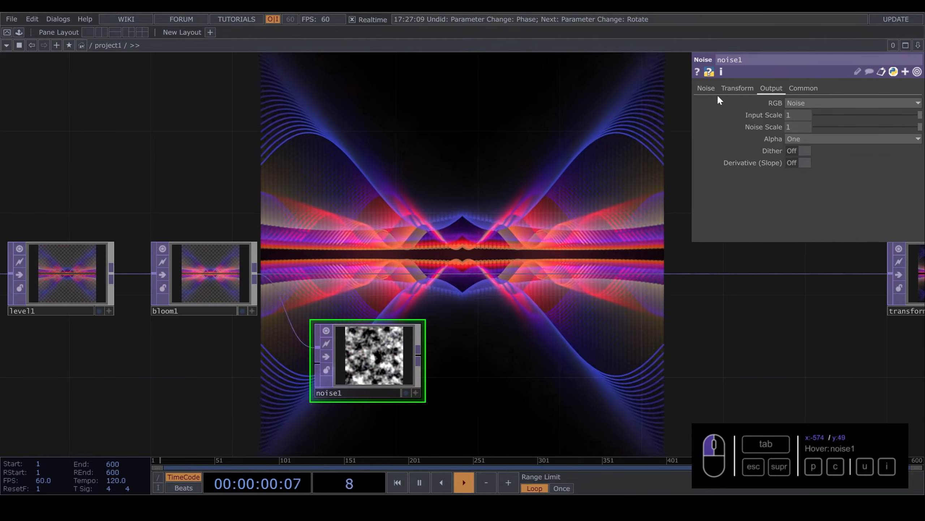
left_click(706, 88)
left_click_drag(869, 126, 749, 130)
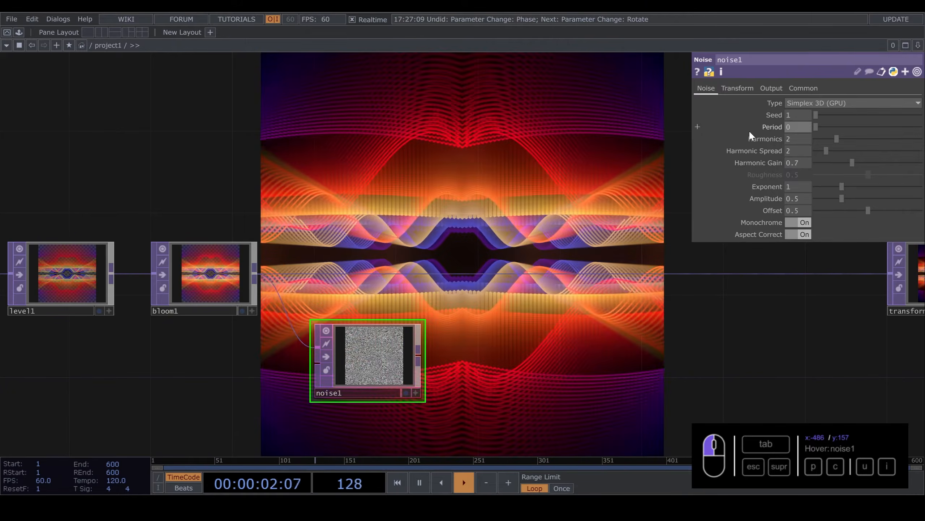
Add a Level TOP connected to noise1's output.
left_click(418, 350)
key("Tab")
type("leve")
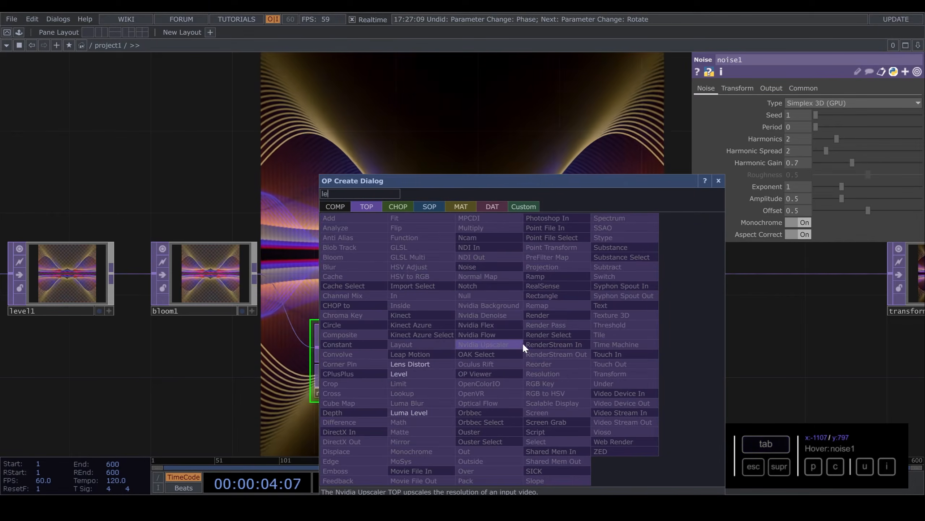
left_click(442, 371)
left_click(508, 364)
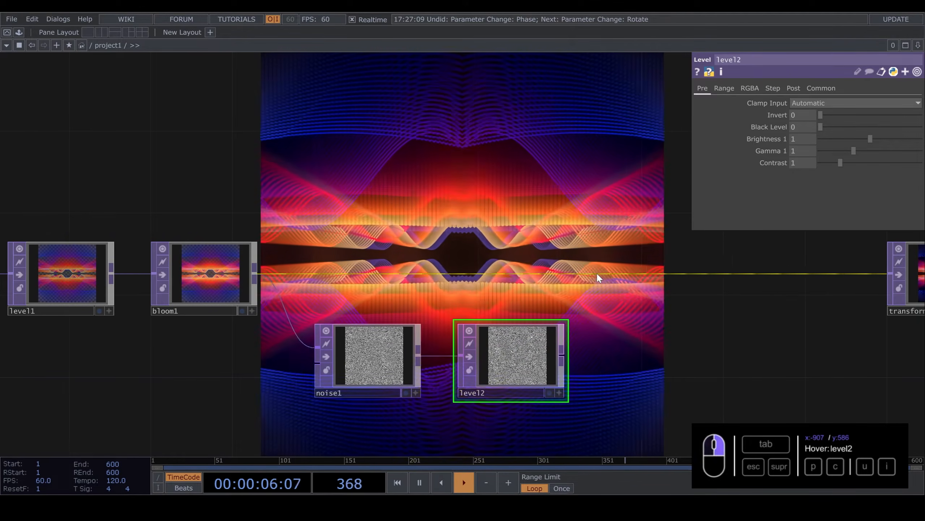
Insert a Composite TOP with the Overlay operation on the wire after bloom1, with level2 as its second input.
right_click(598, 273)
left_click(625, 261)
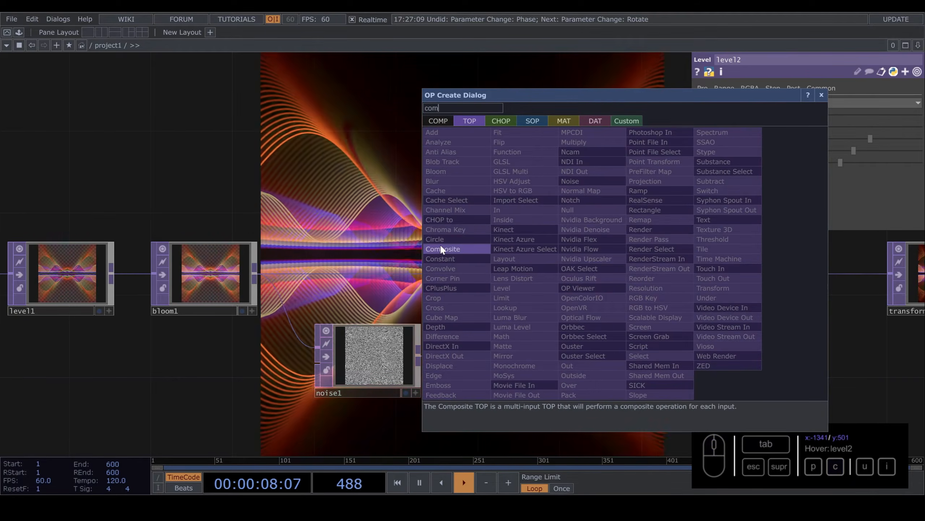
left_click(440, 245)
left_click(650, 274)
left_click_drag(562, 355, 603, 275)
left_click(846, 150)
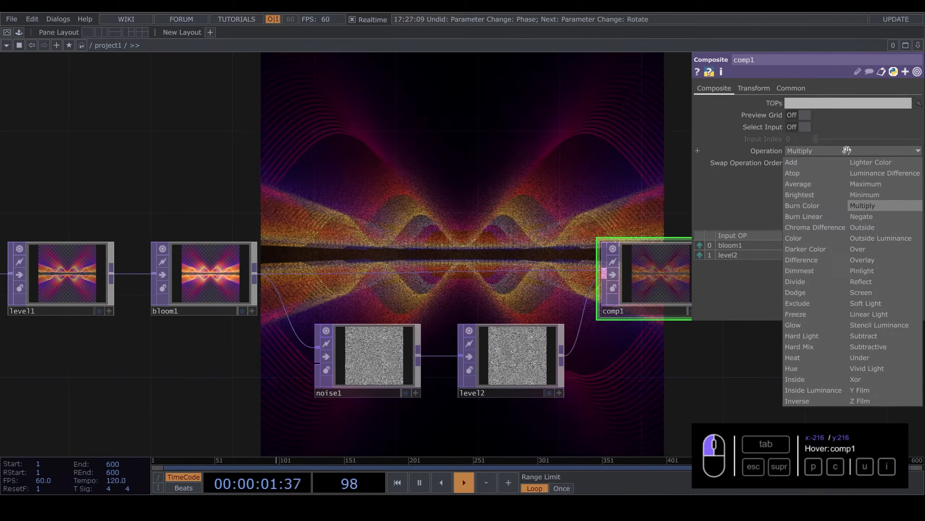
left_click(869, 260)
Lower level2's Opacity to about 0.2.
left_click(529, 350)
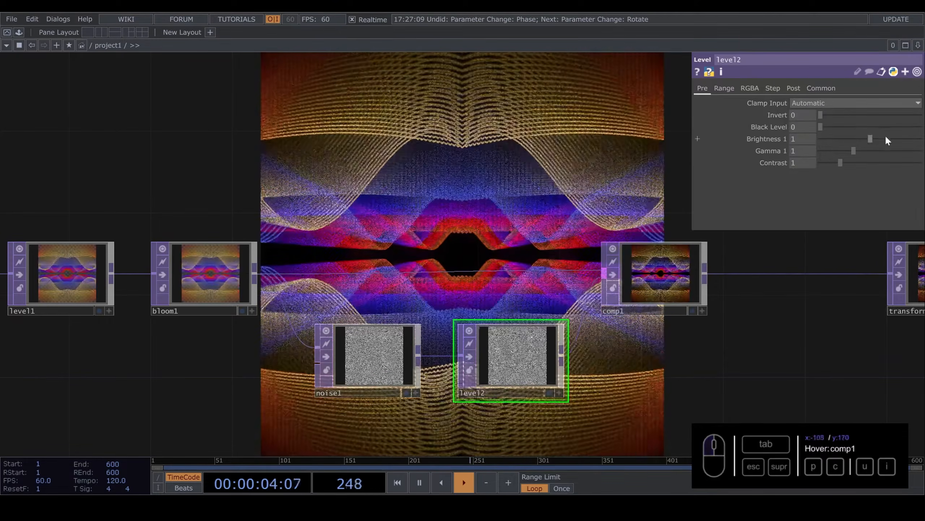
left_click(793, 88)
left_click_drag(907, 116, 841, 123)
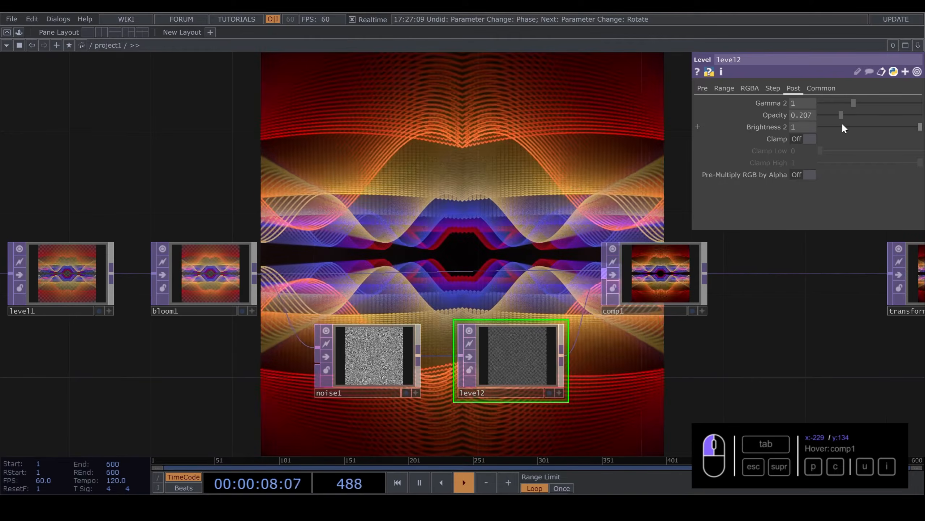
Move transform1 and out1 farther from comp1 to free space for more operators.
left_click_drag(435, 199, 68, 194)
scroll(371, 262, "down", 3)
right_click_drag(580, 314, 451, 260)
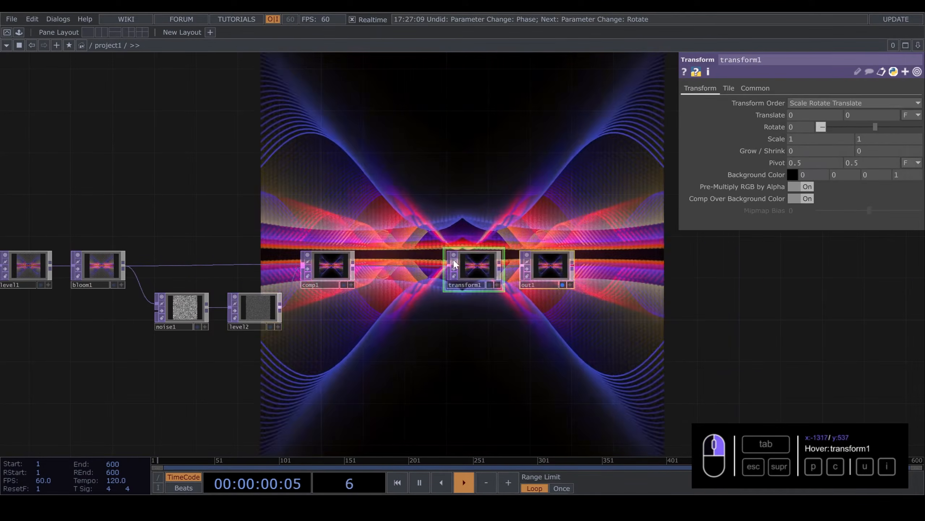
left_click_drag(462, 272, 649, 272)
Branch a Ramp TOP off comp1's output and place it below the main wire.
scroll(386, 266, "up", 3)
left_click_drag(339, 267, 427, 353)
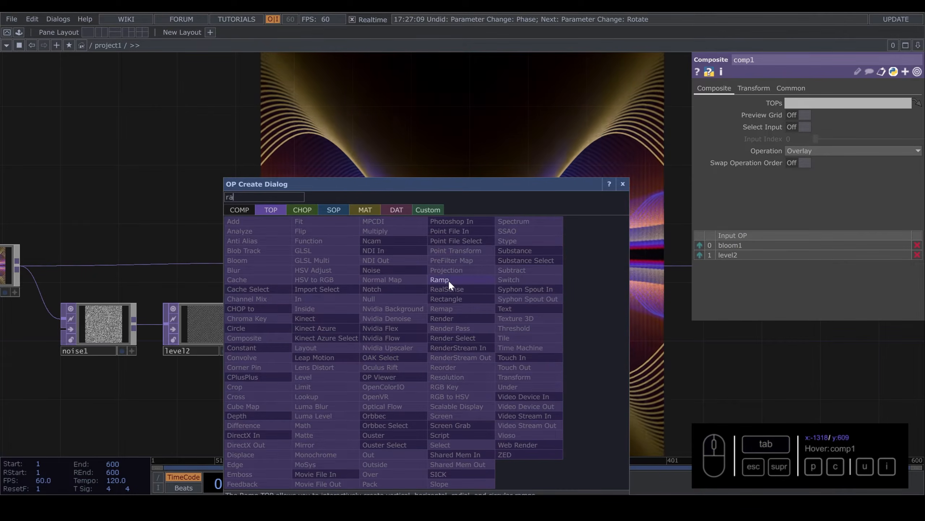
left_click(448, 280)
left_click(447, 326)
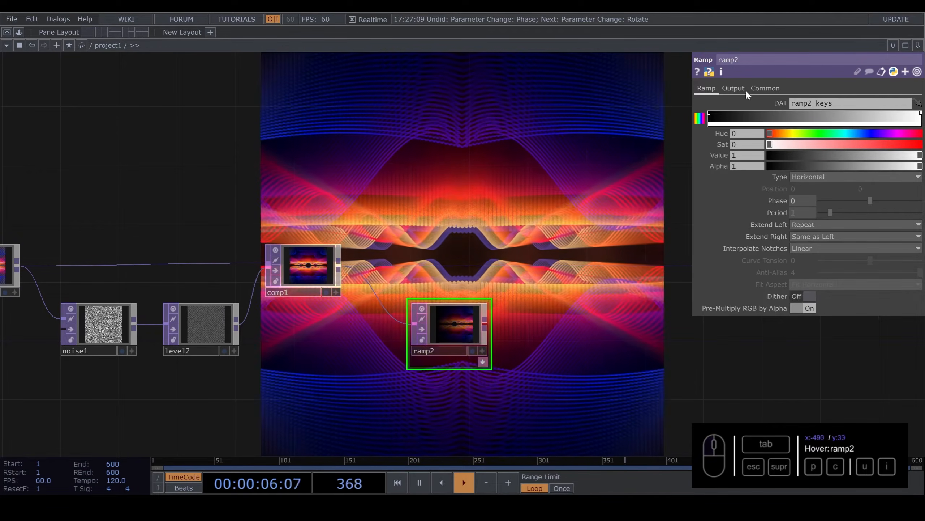
Make ramp2 output only its own gradient and set its Type to Vertical.
left_click(743, 89)
left_click(816, 103)
left_click(819, 115)
left_click(710, 89)
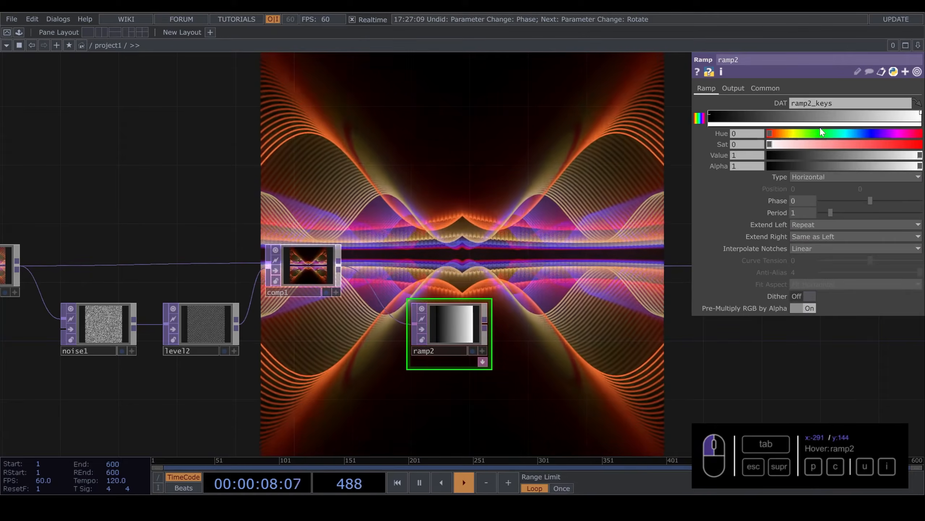
left_click(809, 176)
left_click(809, 185)
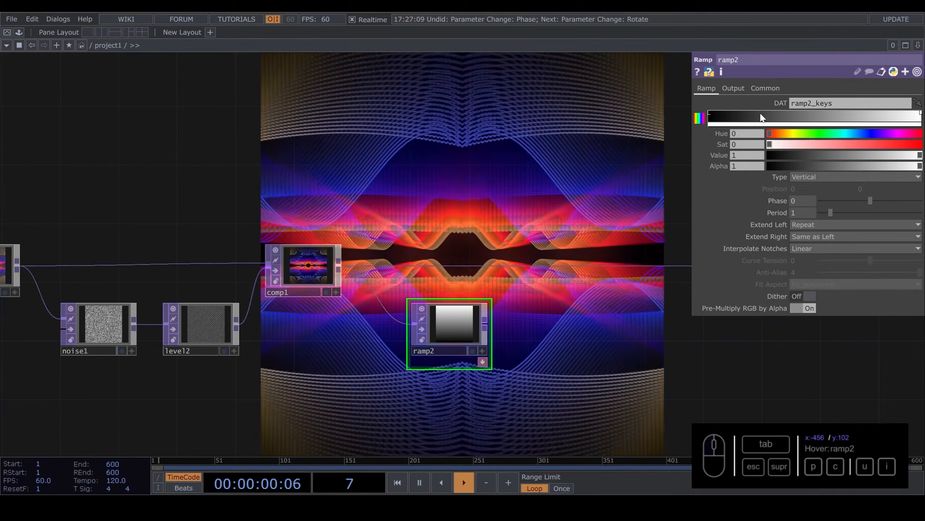
Edit ramp2's gradient keys into a white middle band that fades to black at both ends.
left_click_drag(759, 117, 801, 118)
left_click(848, 113)
left_click_drag(865, 154, 922, 155)
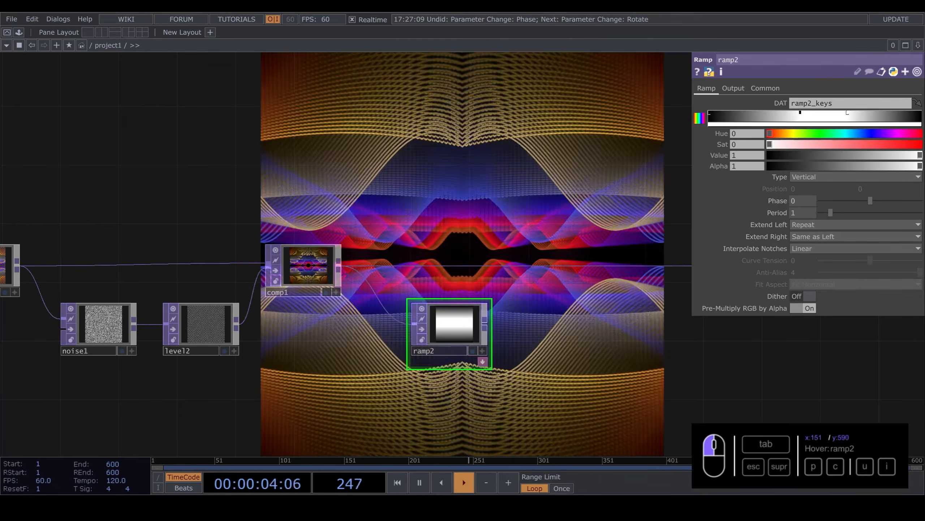
Insert a Luma Blur TOP on the wire after comp1 and connect ramp2 to its second input.
scroll(474, 336, "up", 4)
left_click_drag(453, 329, 347, 342)
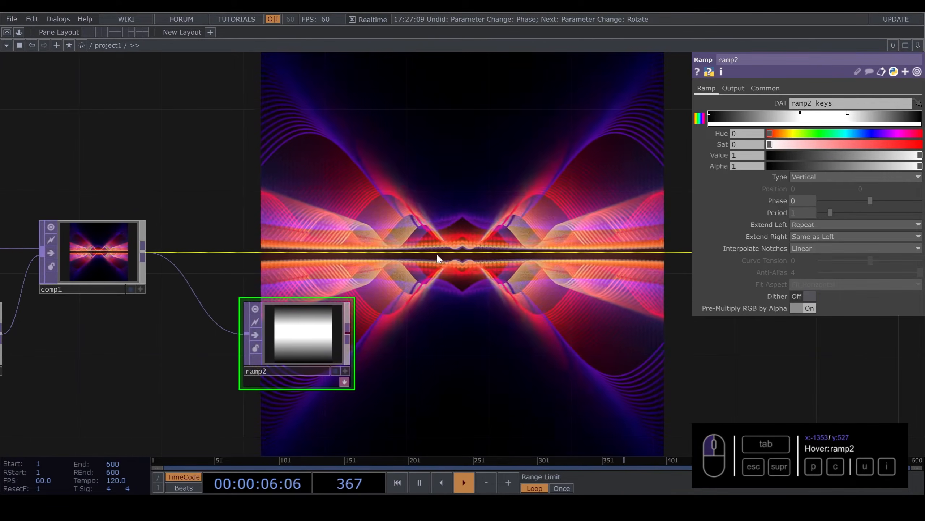
right_click(472, 253)
left_click(488, 242)
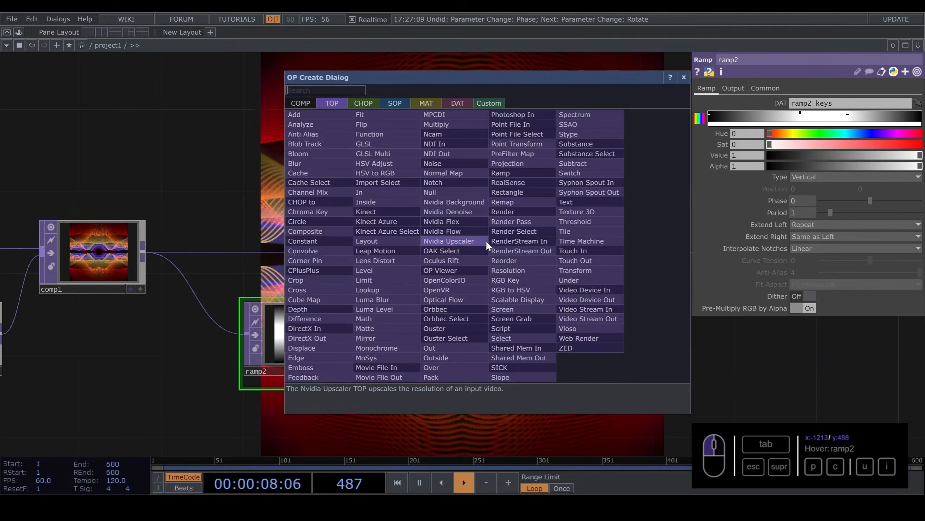
left_click(380, 300)
left_click(514, 255)
left_click_drag(347, 334, 472, 259)
Set lumablur1's White Filter Width to 1 and its Black Filter Width to 29.
left_click_drag(537, 191, 560, 291)
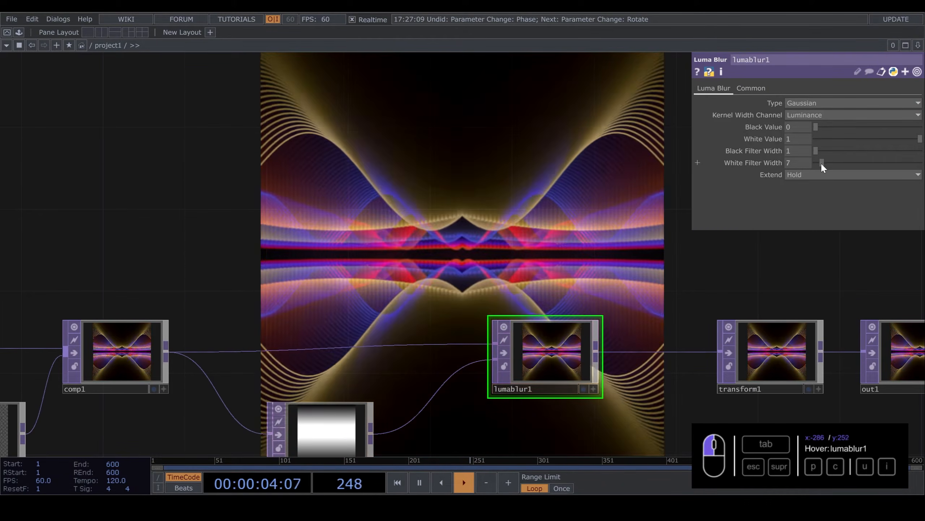
left_click_drag(821, 163, 922, 150)
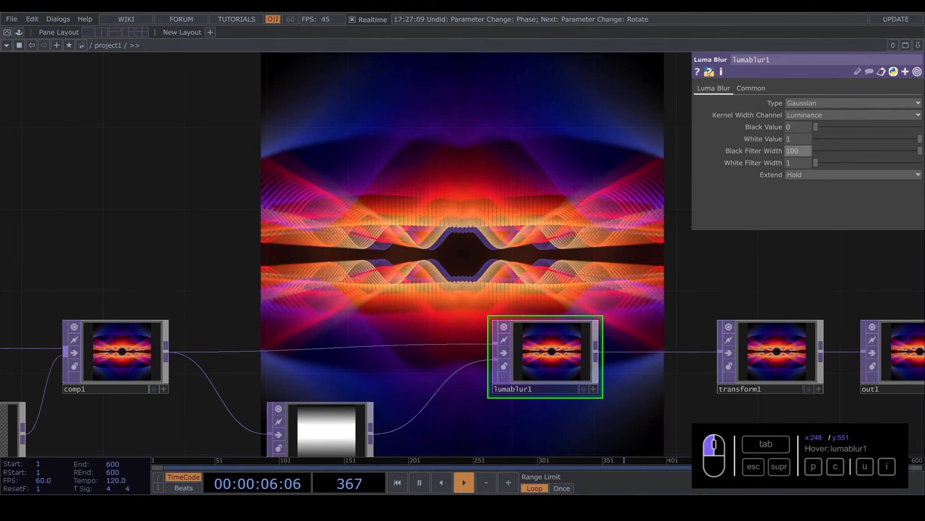
left_click_drag(539, 190, 554, 267)
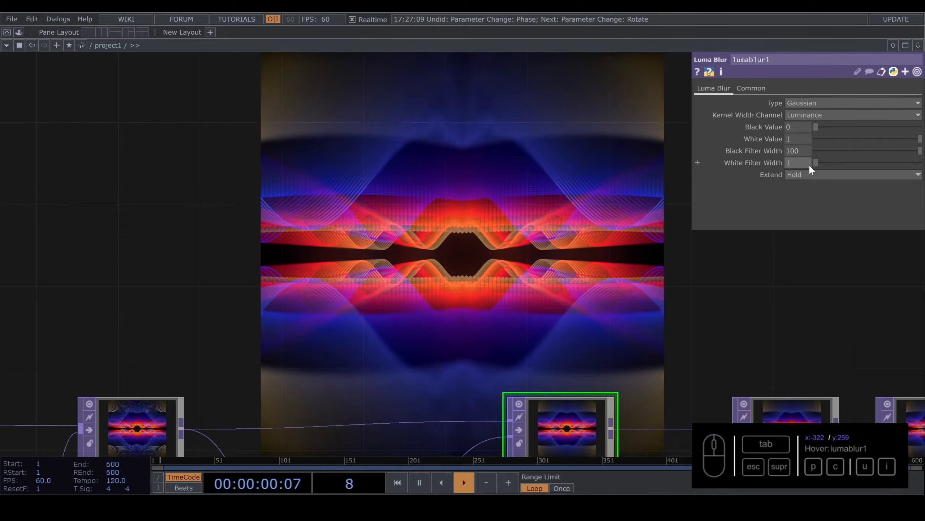
left_click_drag(873, 150, 846, 152)
Set 04_Feedback's Rotate to -2.
scroll(438, 285, "down", 15)
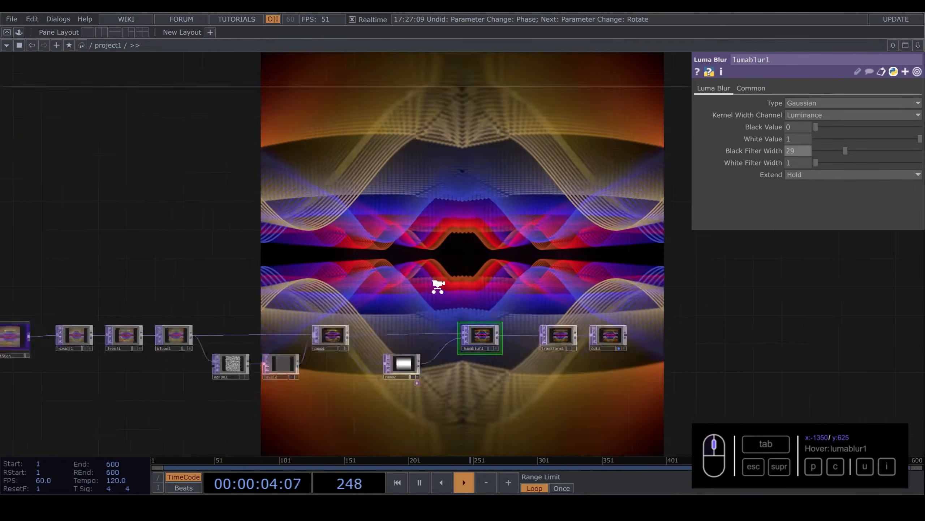
scroll(326, 269, "up", 15)
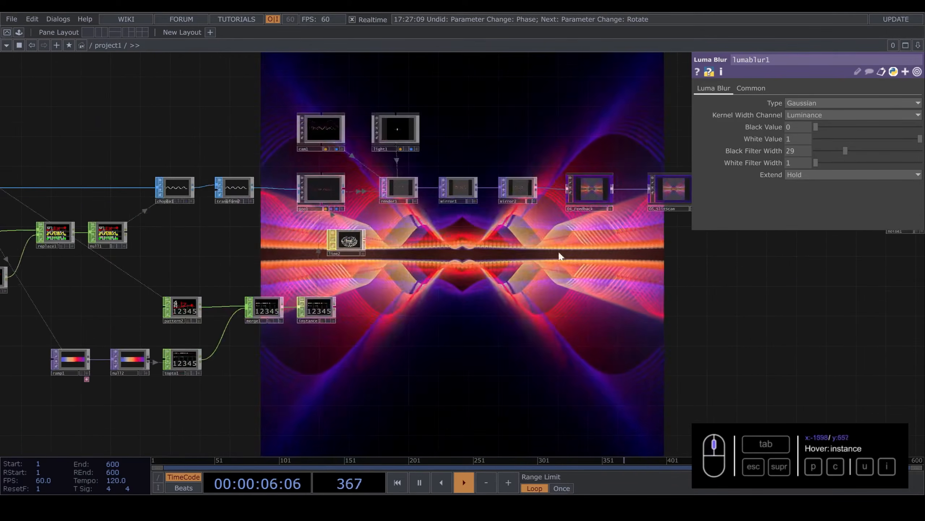
left_click_drag(559, 256, 492, 356)
left_click(509, 288)
left_click_drag(534, 176, 515, 290)
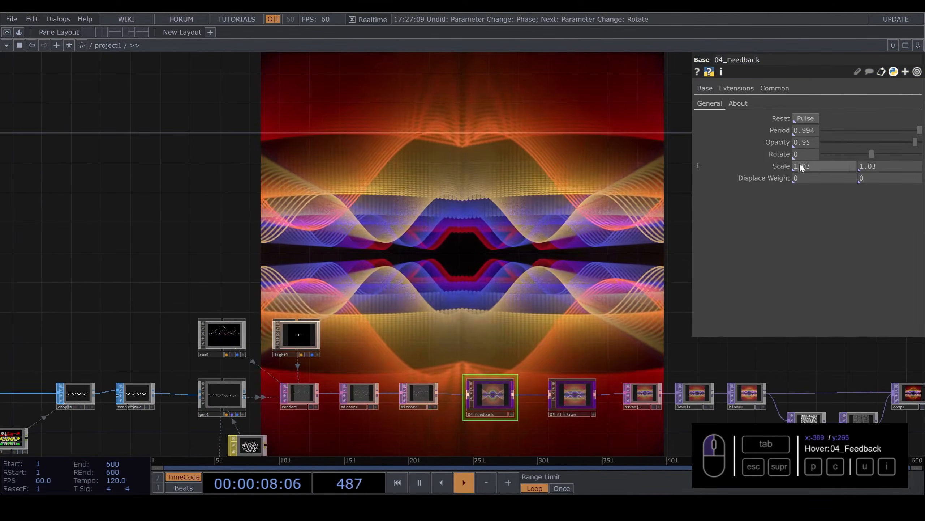
left_click_drag(800, 155, 687, 141)
type("-2")
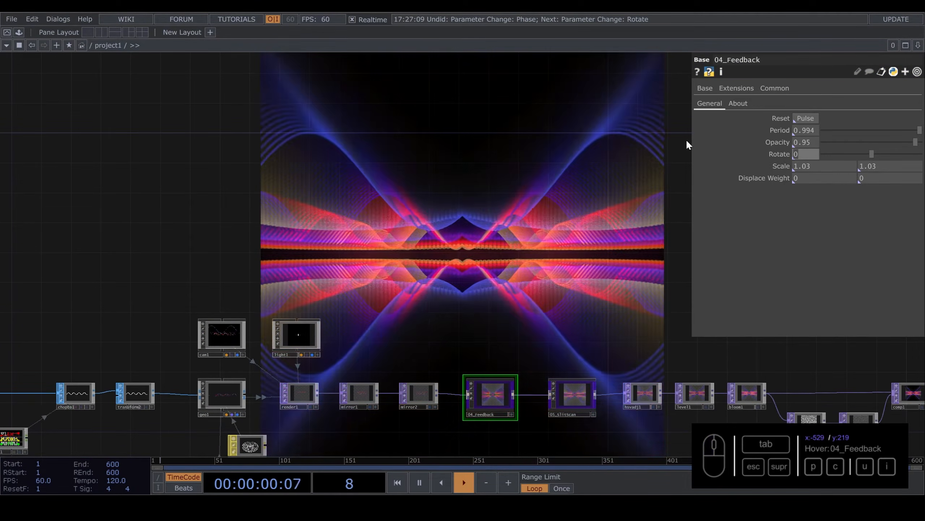
key("Return")
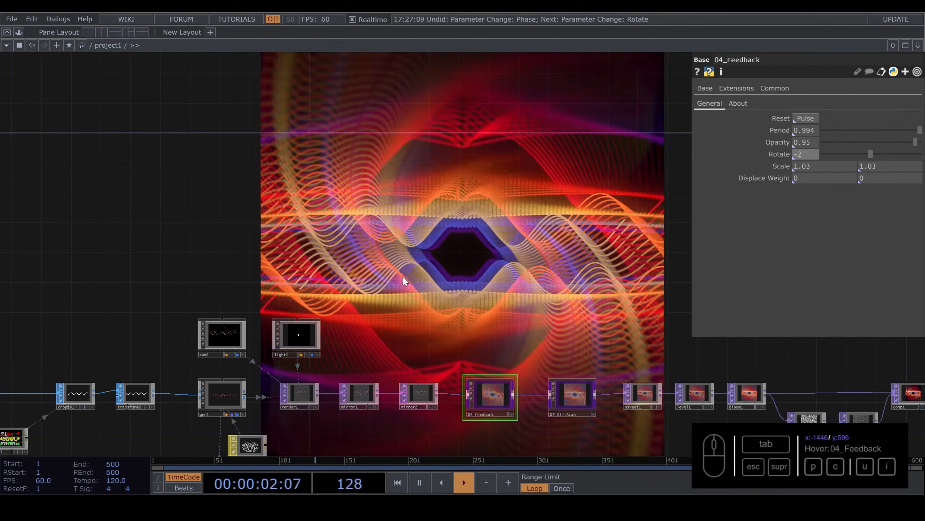
scroll(547, 413, "up", 4)
left_click_drag(481, 374, 666, 374)
left_click_drag(478, 288, 517, 358)
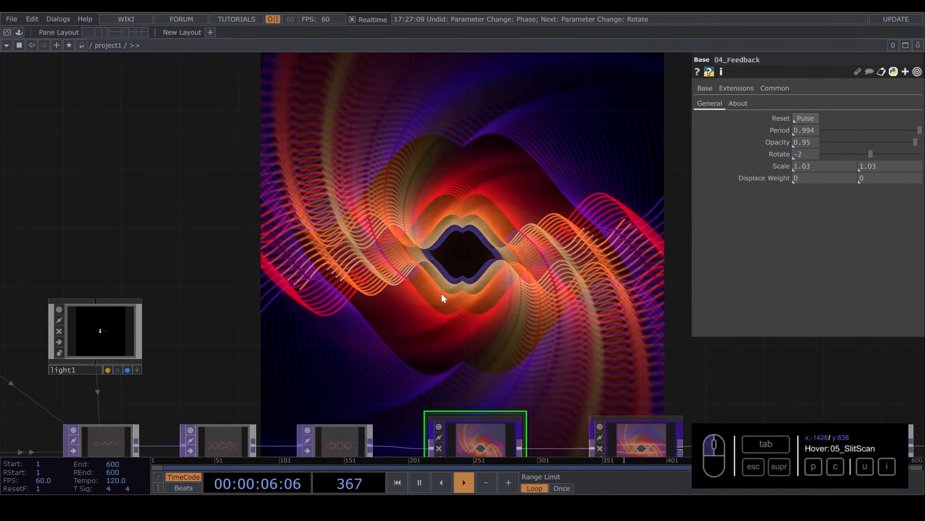
left_click_drag(612, 393, 508, 331)
left_click_drag(578, 387, 633, 383)
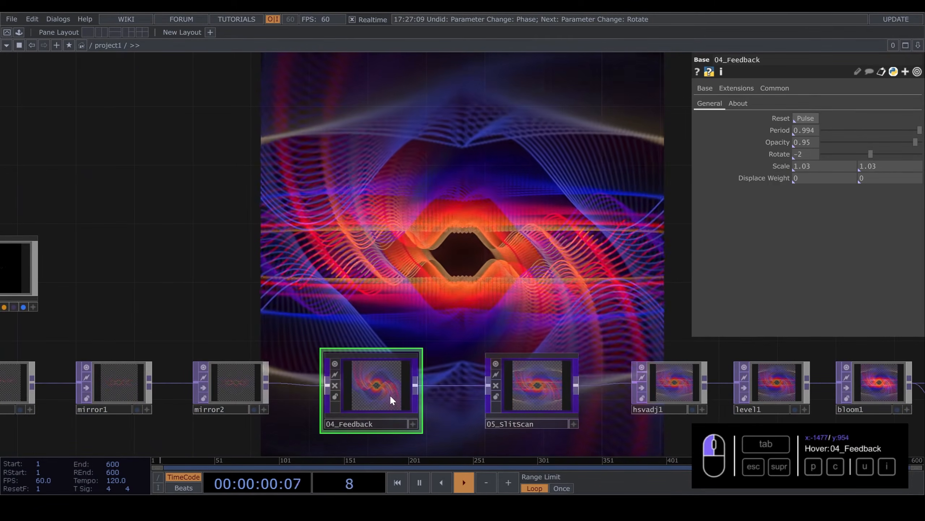
Set 04_Feedback's Rotate to 0.
type("0")
key("Return")
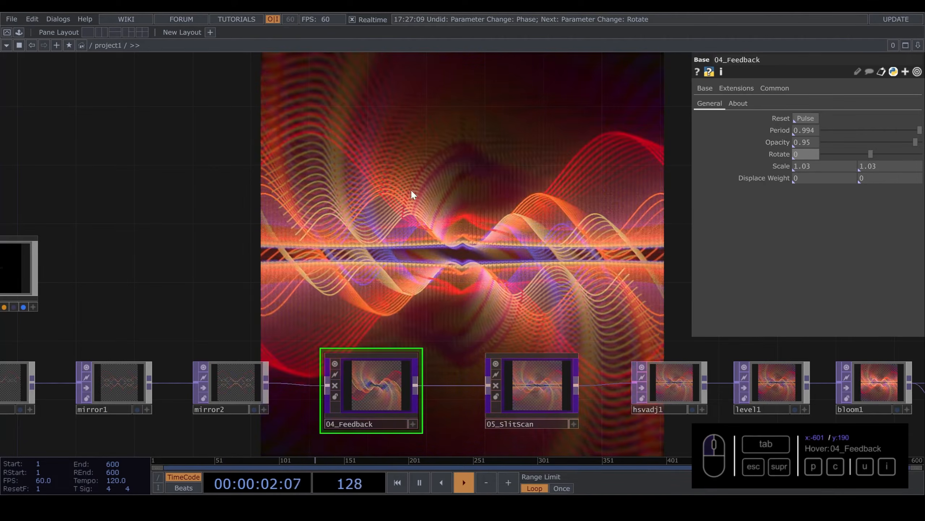
Try 8, 1 and 2 as pattern1's Number of Cycles and compare the rendered waves.
scroll(369, 307, "down", 8)
left_click_drag(386, 361, 633, 248)
scroll(176, 263, "up", 1)
scroll(176, 263, "up", 2)
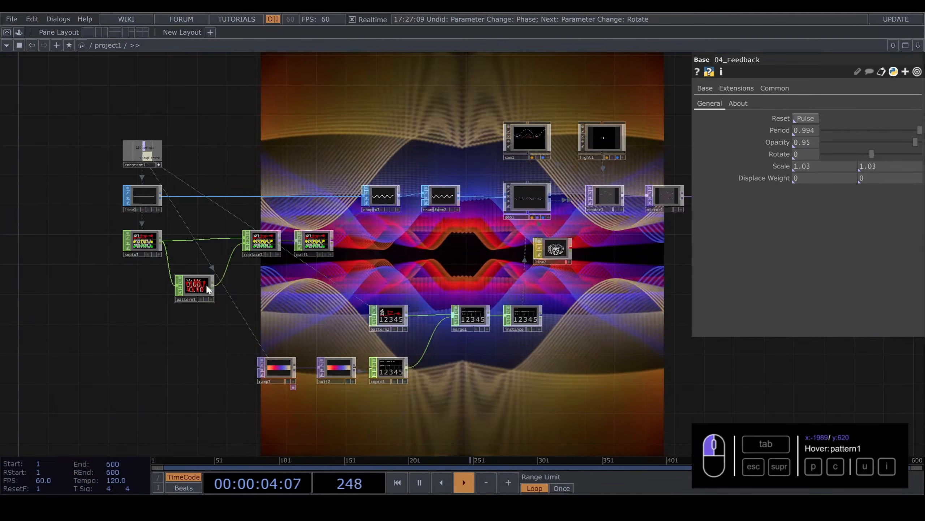
left_click(205, 285)
left_click_drag(295, 182, 312, 301)
left_click_drag(795, 128, 624, 123)
type("8")
left_click(300, 202)
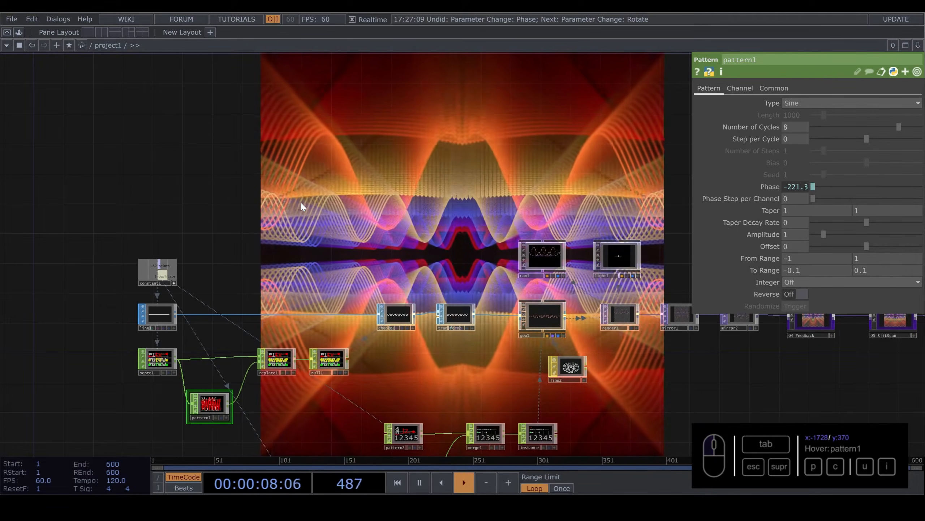
type("1")
left_click(444, 205)
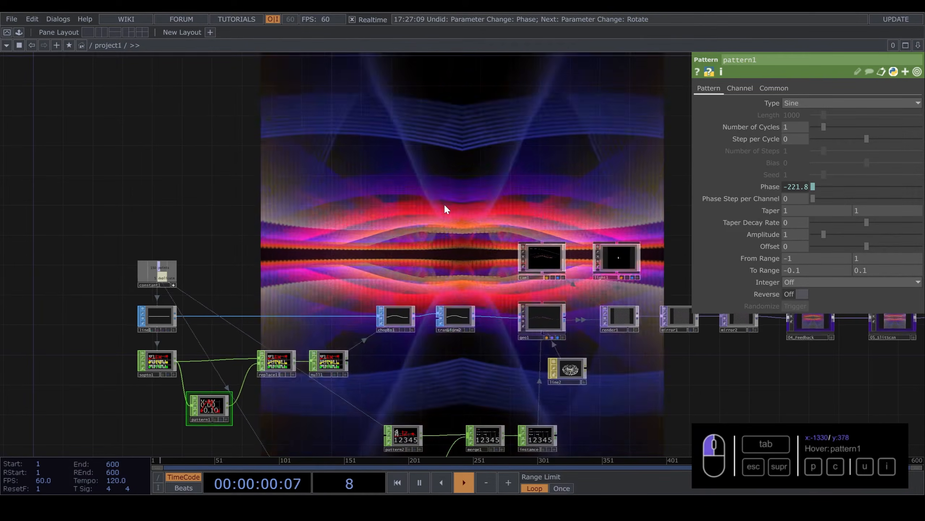
left_click_drag(791, 127, 643, 131)
type("2")
left_click(481, 171)
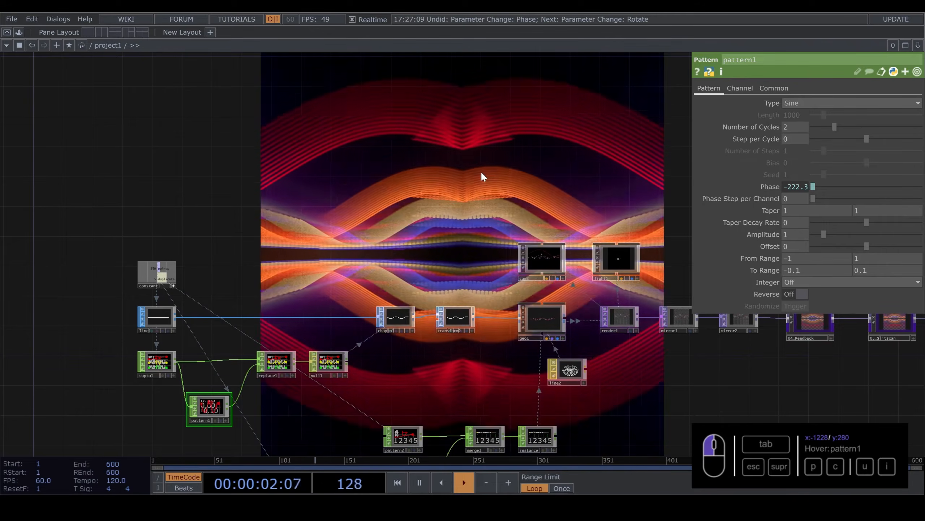
Set pattern1's Number of Cycles to 4.
left_click_drag(794, 126, 675, 114)
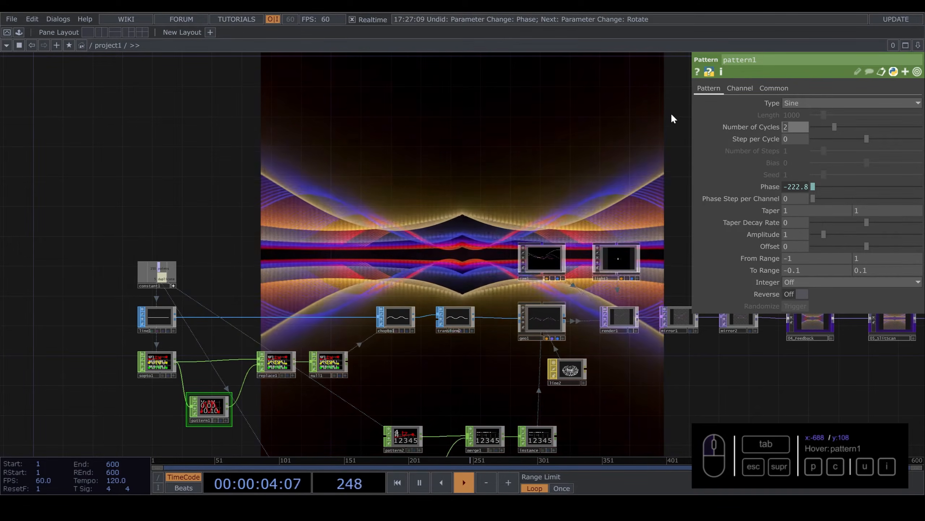
type("4")
left_click(427, 209)
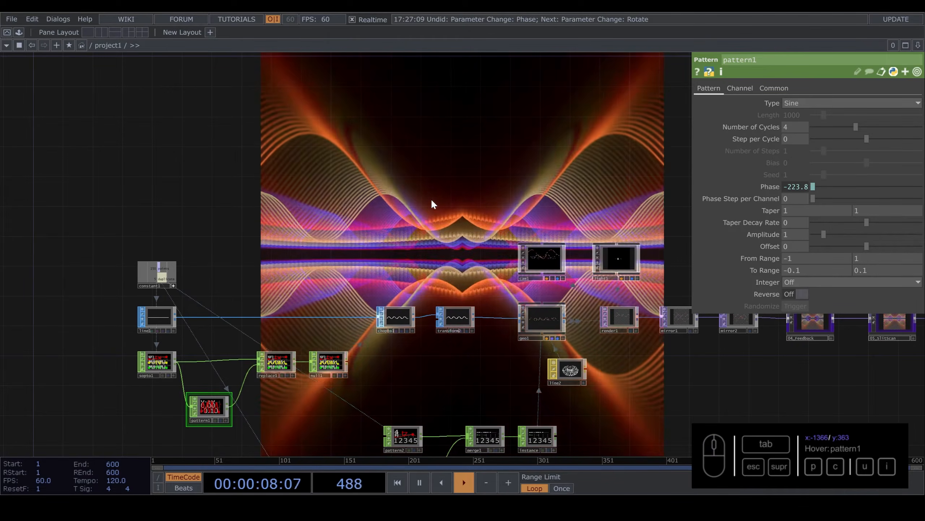
Try transform2's Y Translate at 0 and set it to 0.13.
left_click_drag(419, 237, 391, 210)
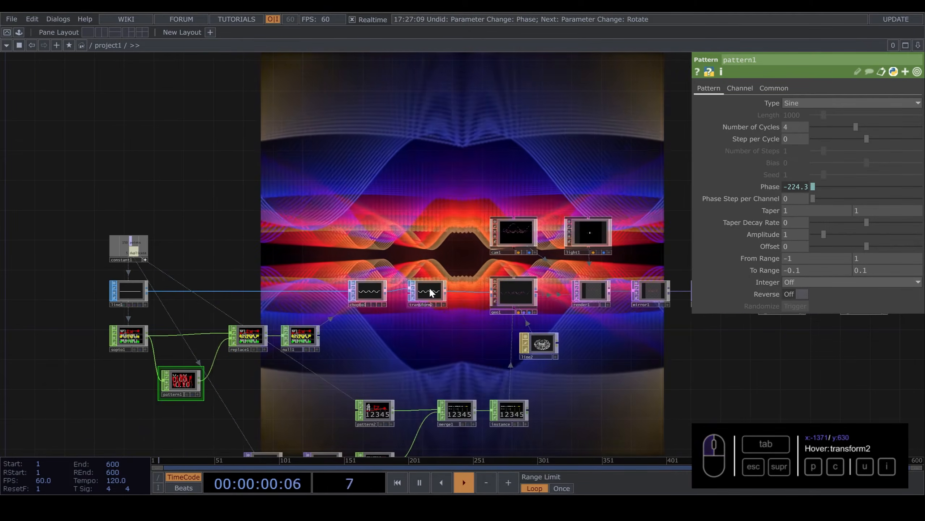
left_click(424, 292)
middle_click_drag(864, 134, 553, 144)
left_click_drag(455, 168, 487, 304)
left_click_drag(850, 138, 598, 146)
type("0")
key("Return")
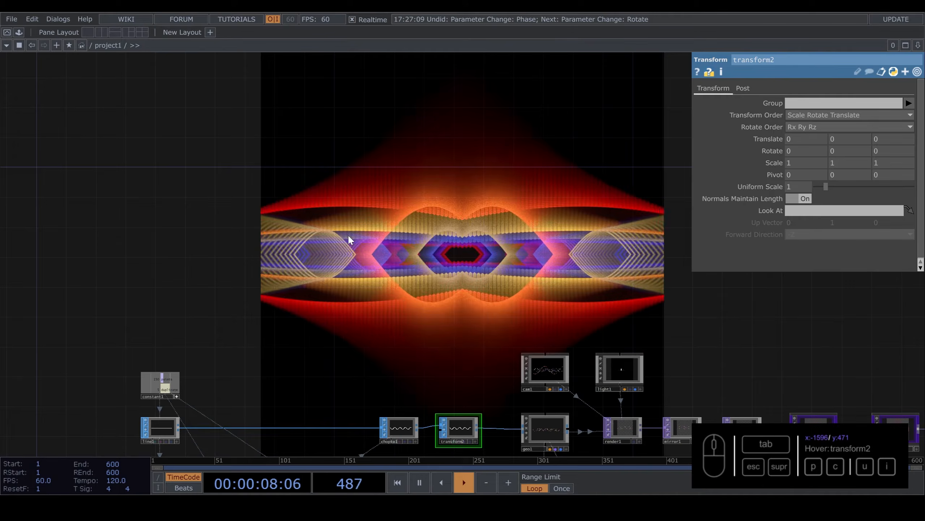
middle_click_drag(838, 139, 911, 152)
middle_click_drag(839, 120, 839, 123)
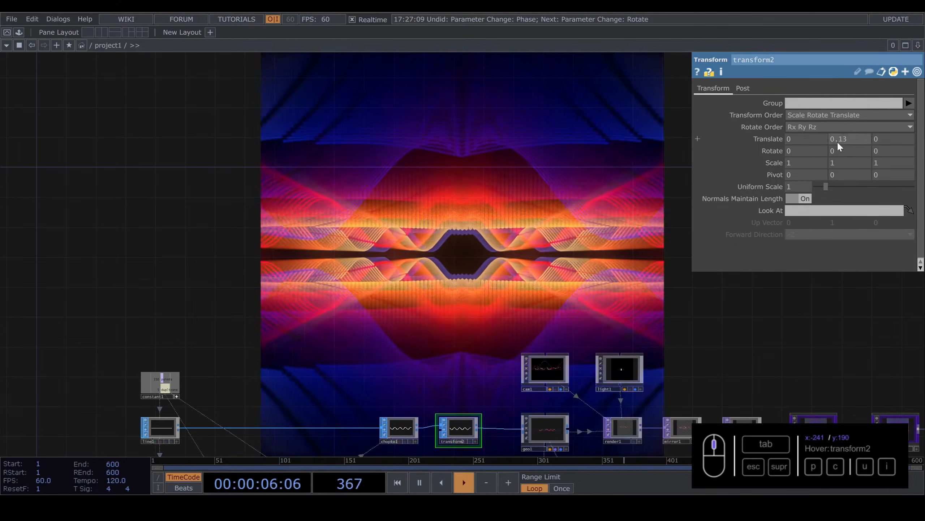
Try the Triangle type on pattern1 and inspect the resulting line in chopto1.
scroll(305, 258, "down", 6)
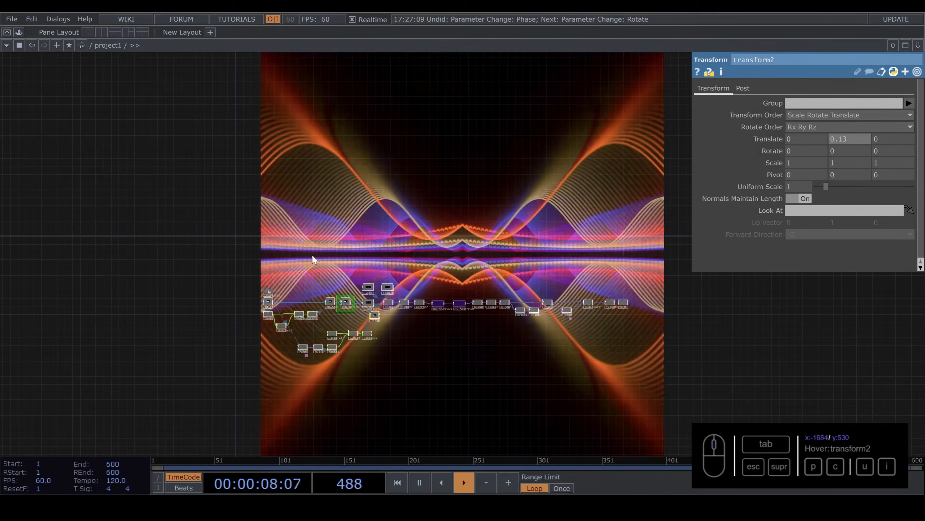
scroll(404, 309, "up", 5)
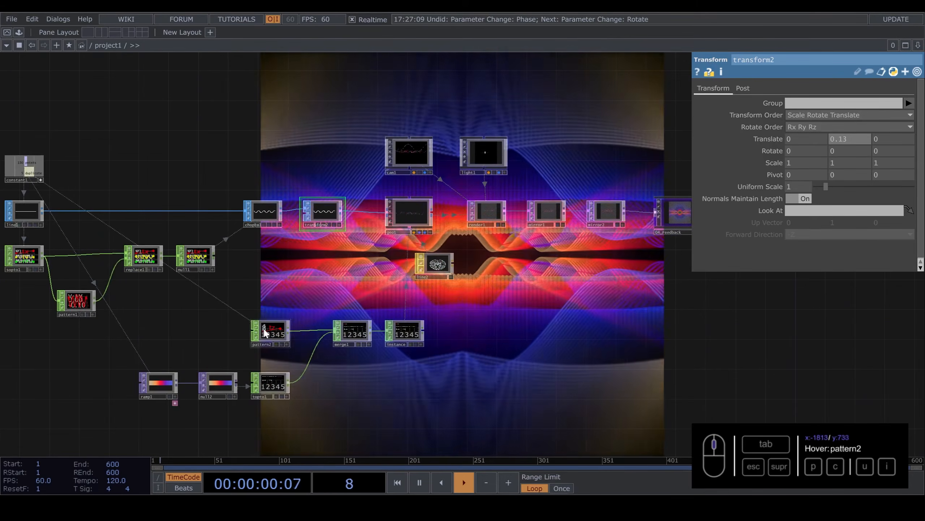
scroll(284, 321, "up", 2)
left_click(297, 308)
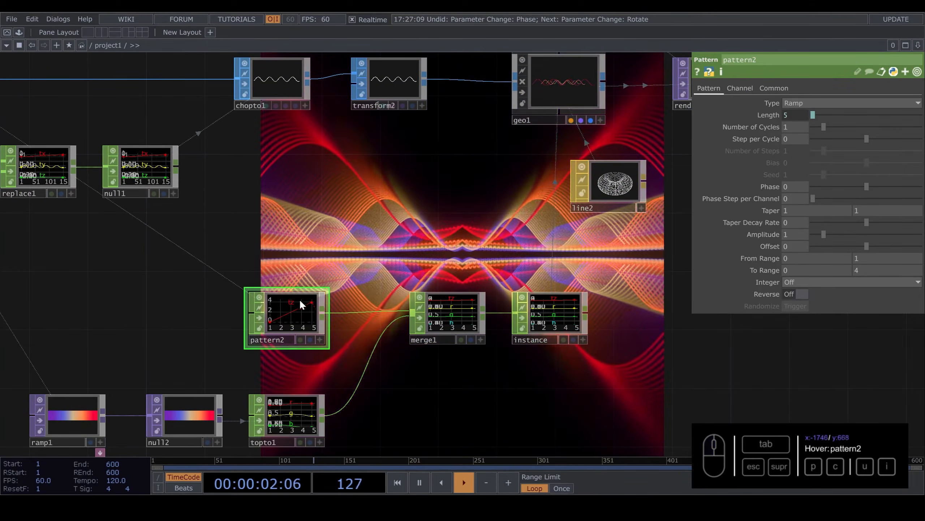
left_click_drag(371, 227, 439, 296)
left_click_drag(325, 302, 619, 273)
left_click(261, 291)
left_click(803, 102)
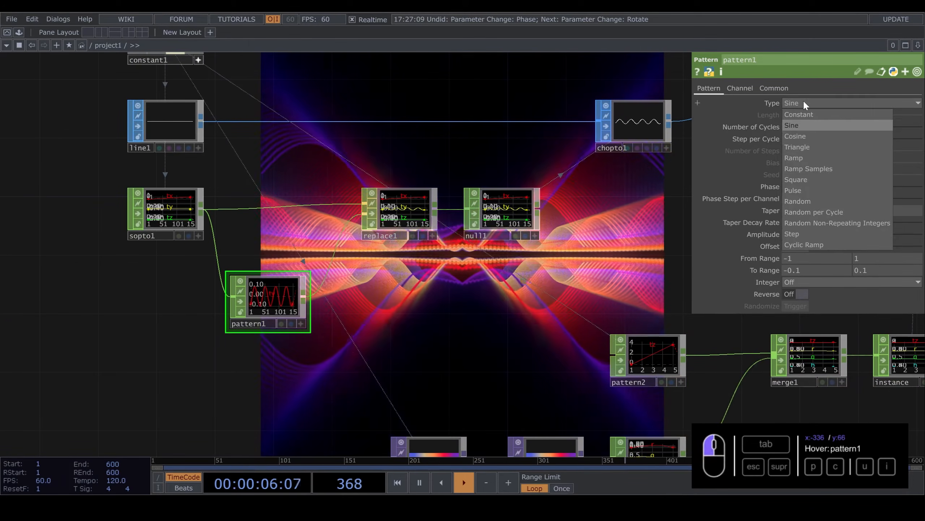
left_click(797, 147)
left_click_drag(462, 117, 509, 258)
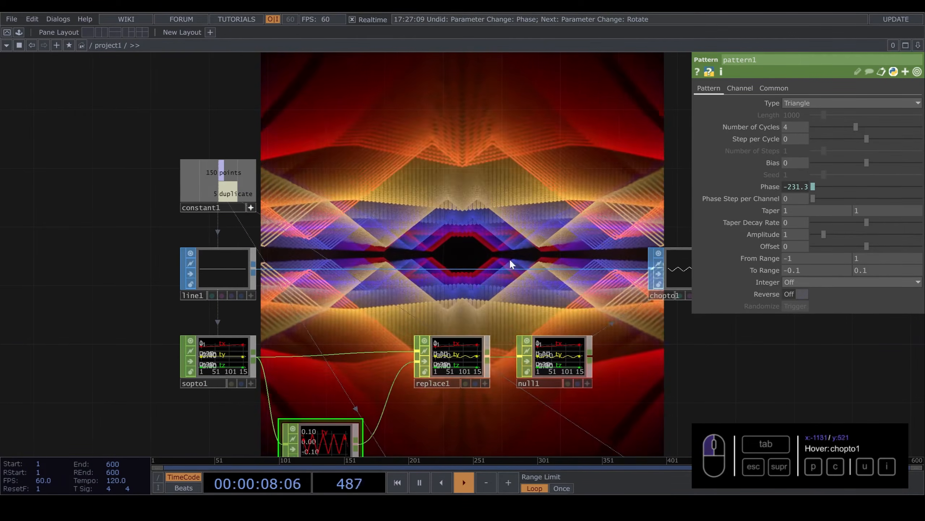
scroll(295, 414, "up", 3)
left_click_drag(678, 236, 461, 241)
scroll(583, 216, "up", 10)
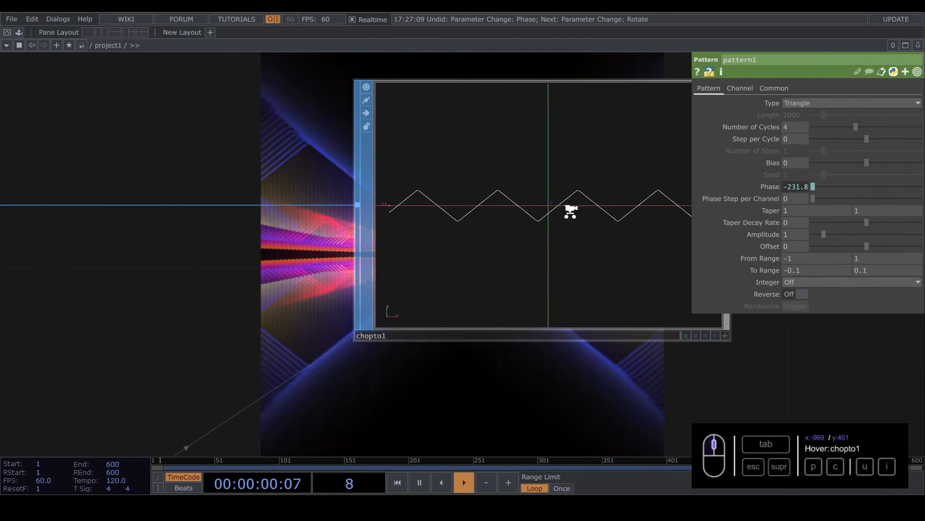
Try the Ramp type on pattern1 and return it to Sine.
left_click(794, 158)
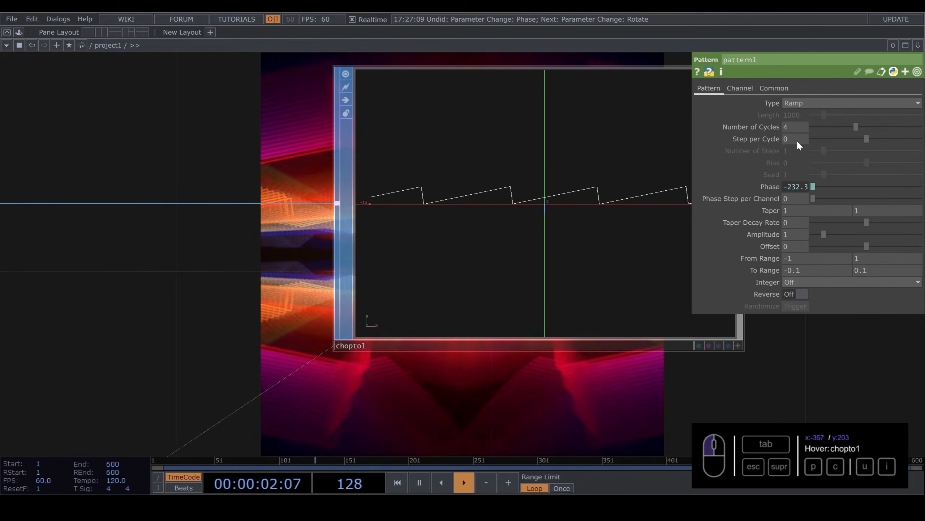
scroll(247, 256, "down", 12)
left_click_drag(279, 128, 362, 212)
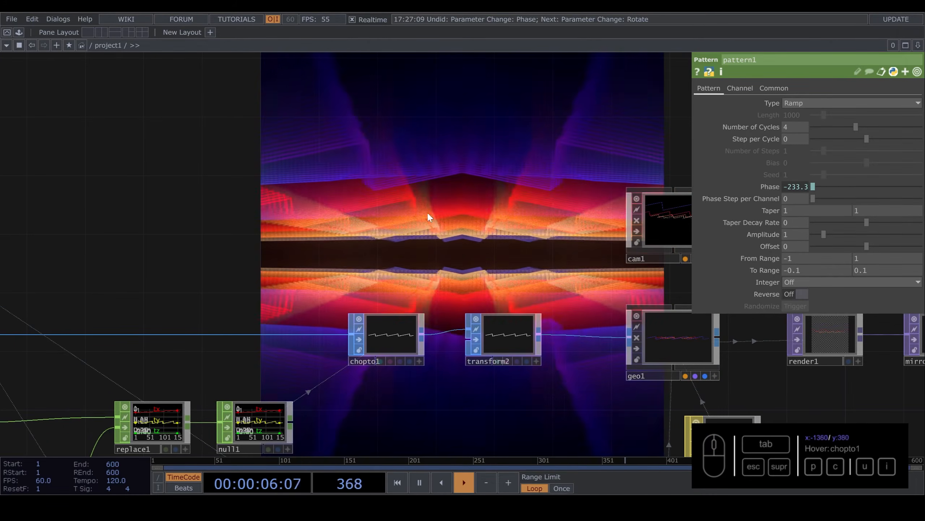
left_click(823, 102)
left_click(799, 122)
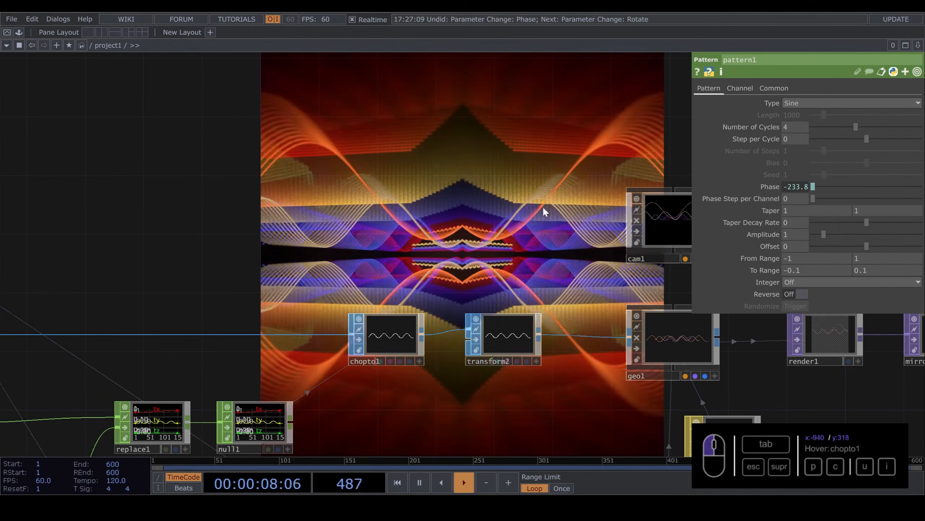
Move ramp1 farther from null2 and paste a copy of it below.
left_click_drag(394, 216, 148, 166)
scroll(258, 215, "down", 10)
scroll(511, 263, "up", 5)
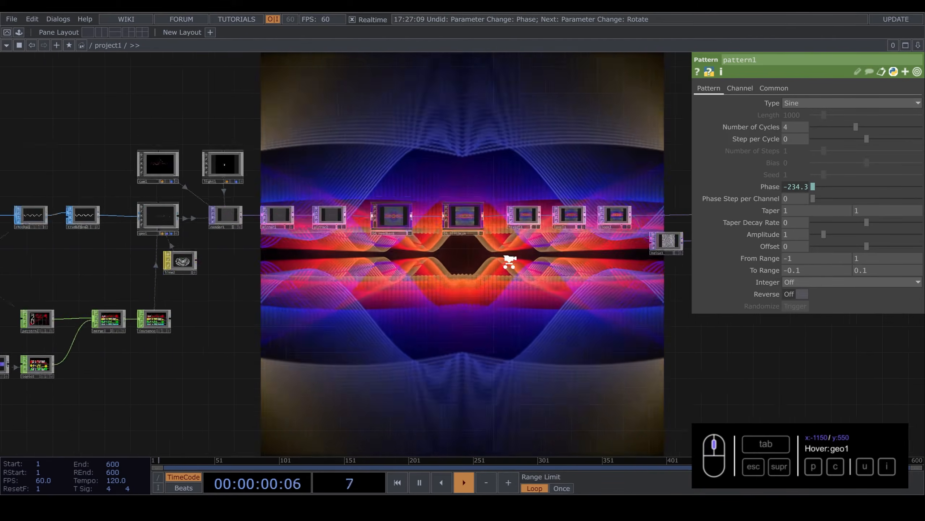
left_click_drag(612, 315, 410, 338)
left_click_drag(283, 289, 432, 313)
scroll(182, 270, "up", 5)
left_click_drag(171, 344, 631, 163)
left_click_drag(257, 367, 416, 332)
left_click_drag(273, 274, 168, 274)
key("ctrl+c")
key("ctrl+v")
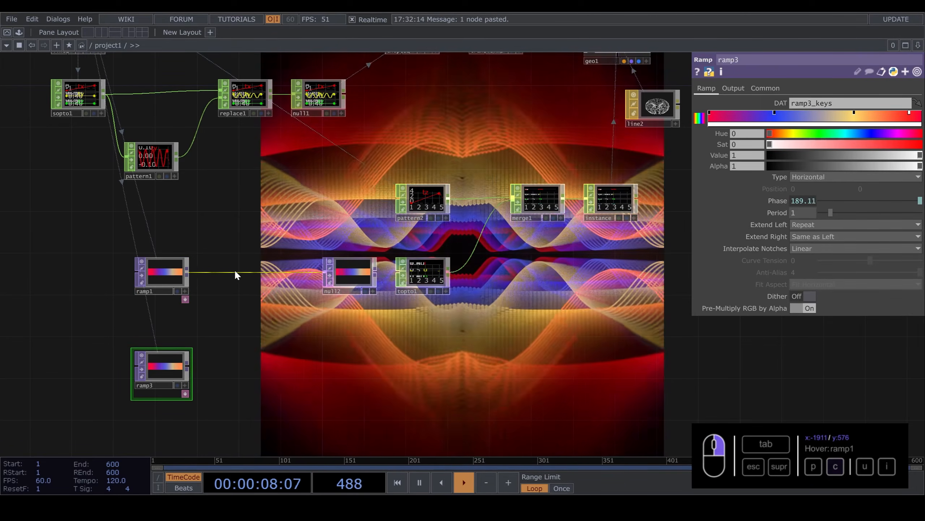
right_click(246, 277)
left_click(258, 264)
type("sw")
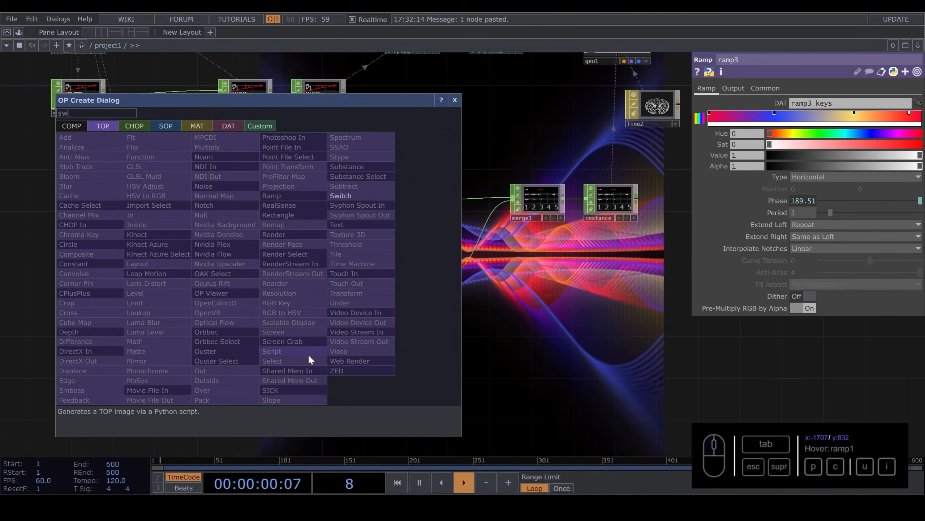
key("Escape")
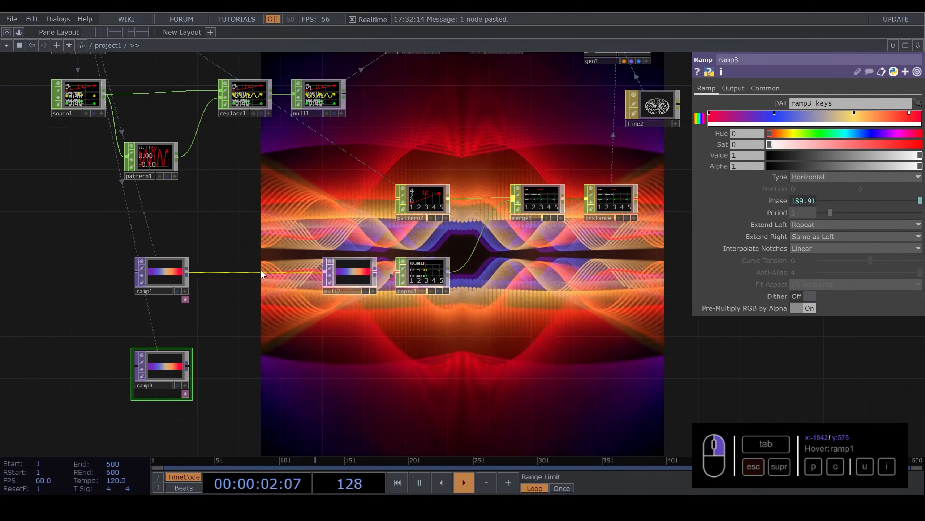
Insert a Switch TOP on the wire between ramp1 and null2 and connect ramp3 as its second input.
right_click(268, 275)
left_click(277, 262)
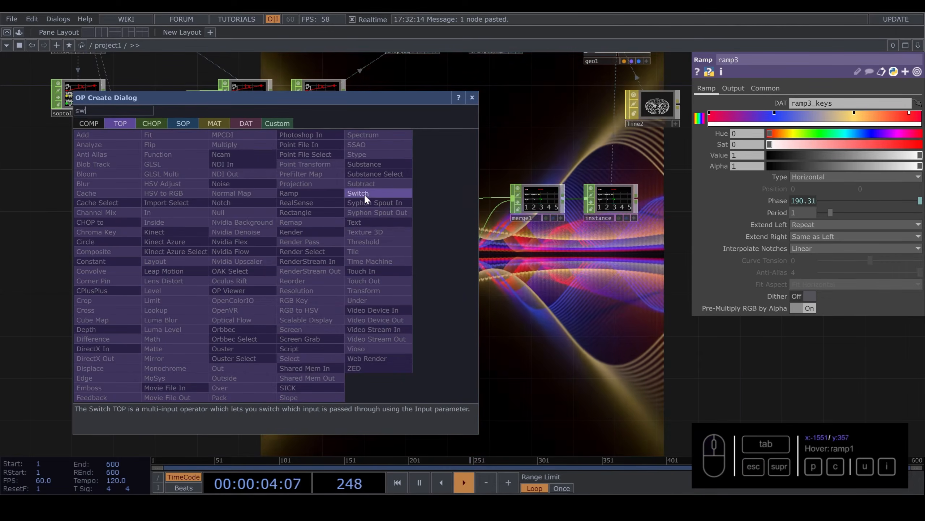
left_click(364, 193)
left_click(279, 271)
left_click_drag(189, 363, 250, 278)
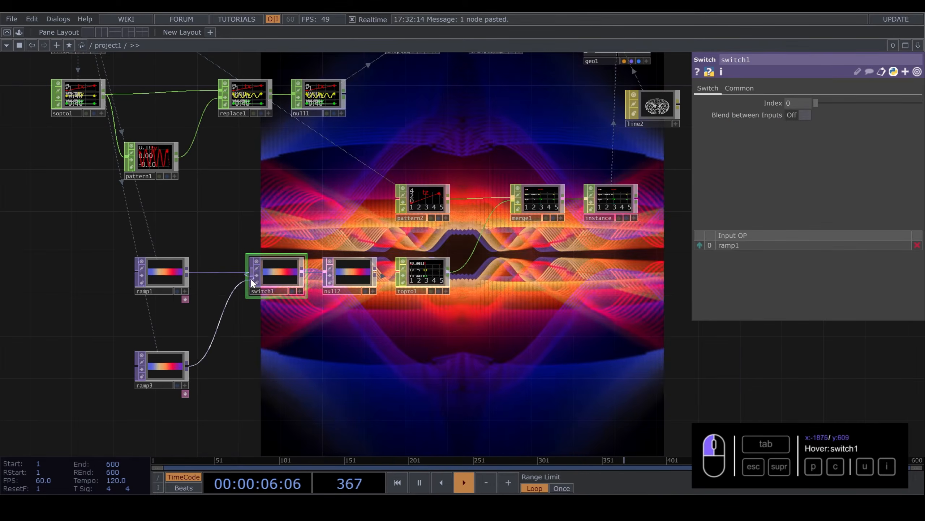
Place ramp3 just below ramp1 and make switch1 output ramp3 (input index 1).
left_click(154, 312)
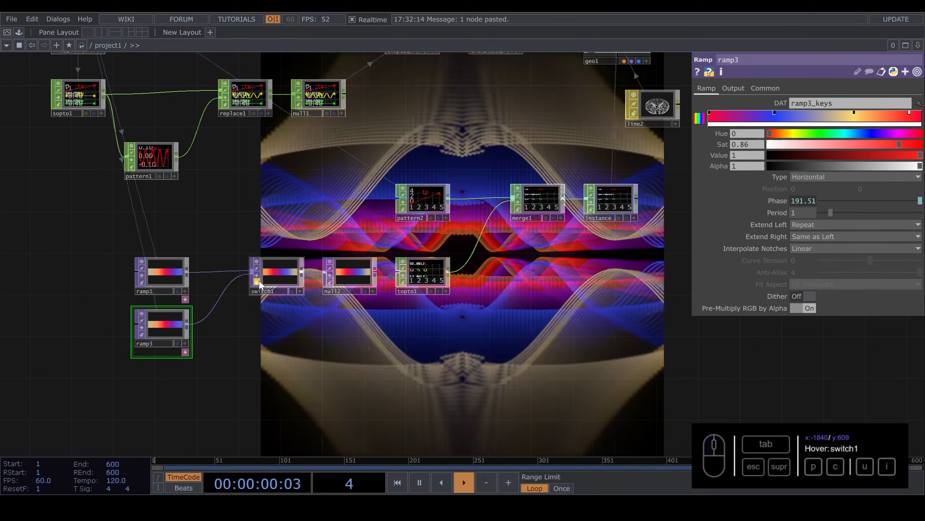
left_click(269, 281)
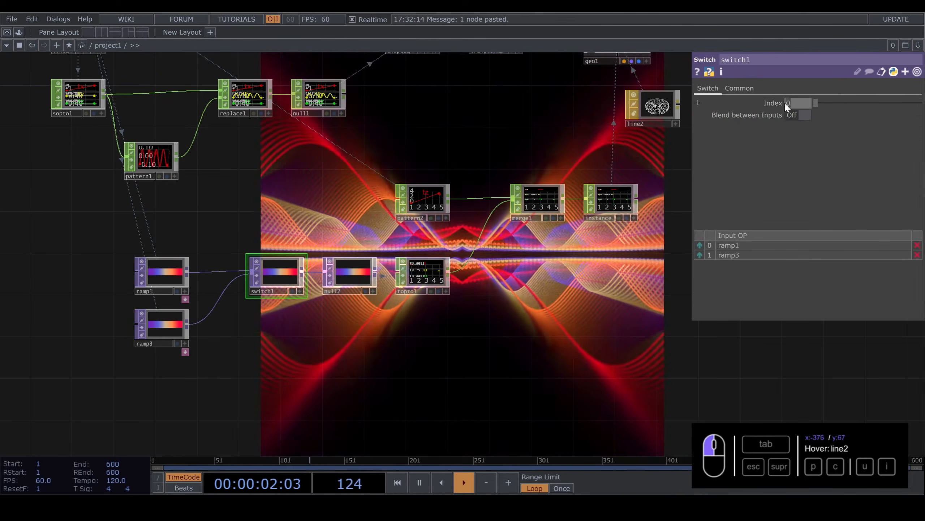
Recolor ramp3's beige key green and its first key violet with hue 259, and remove the red key at the far end.
left_click(160, 324)
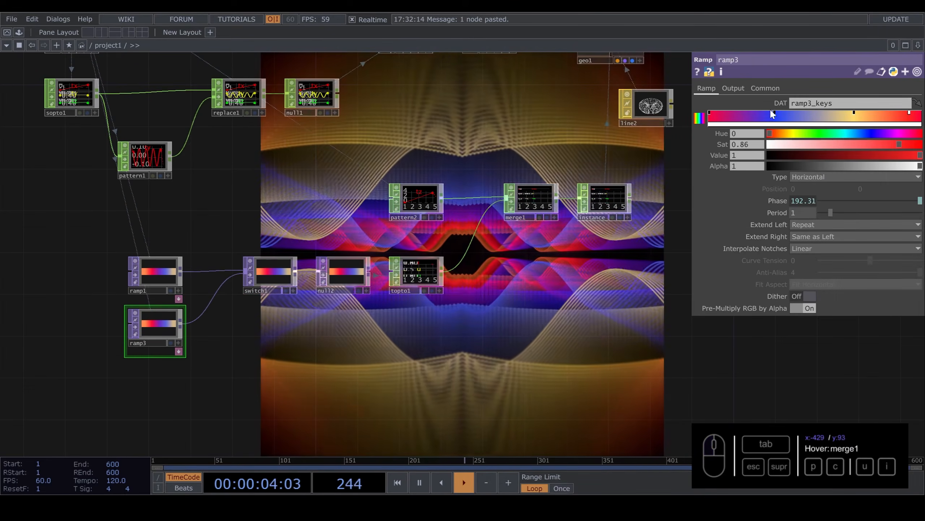
left_click(855, 114)
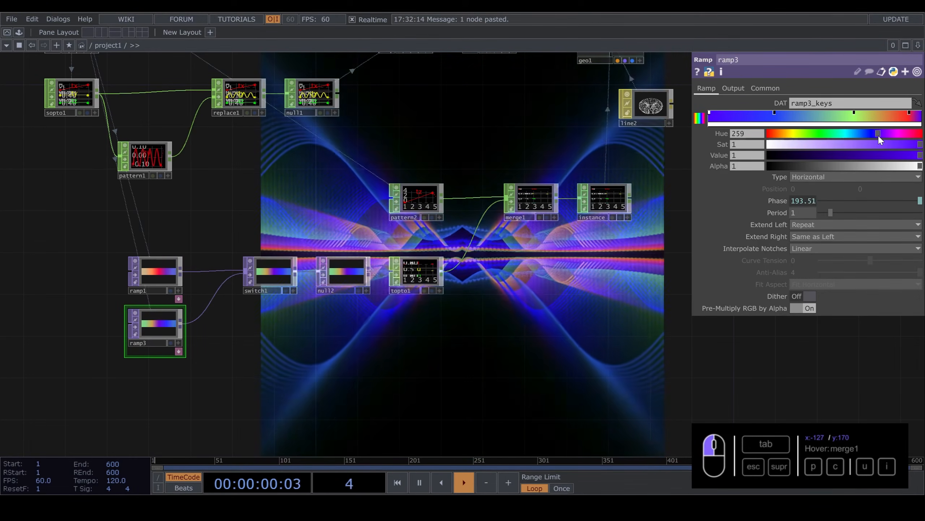
left_click(909, 114)
Recolor ramp3's blue key yellow with hue 53 and saturation 0.863.
left_click_drag(632, 291, 607, 384)
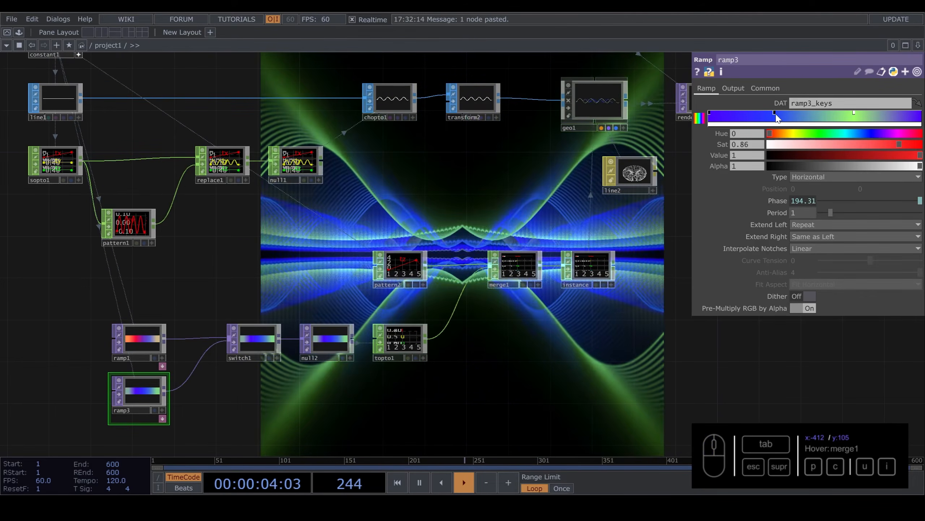
left_click(781, 127)
left_click_drag(867, 133, 794, 137)
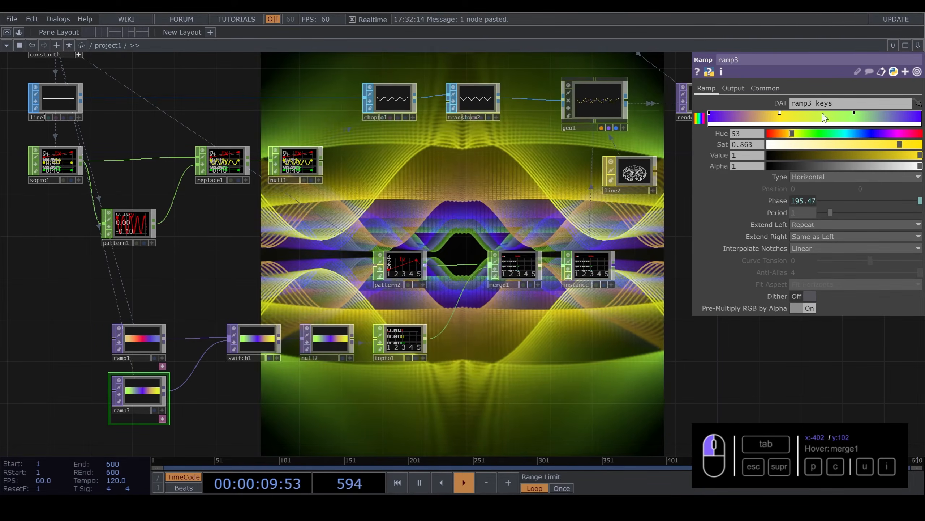
Examine the parameters of 04_Feedback and 05_SlitScan along the post-processing chain.
scroll(448, 257, "down", 8)
left_click_drag(479, 327, 396, 357)
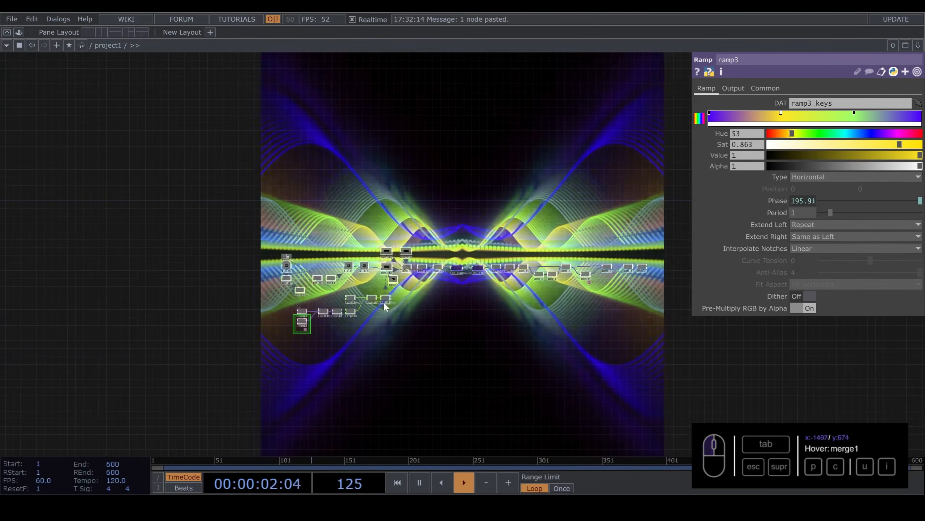
scroll(382, 291, "up", 5)
scroll(383, 278, "up", 1)
left_click_drag(564, 263, 368, 271)
scroll(352, 203, "up", 8)
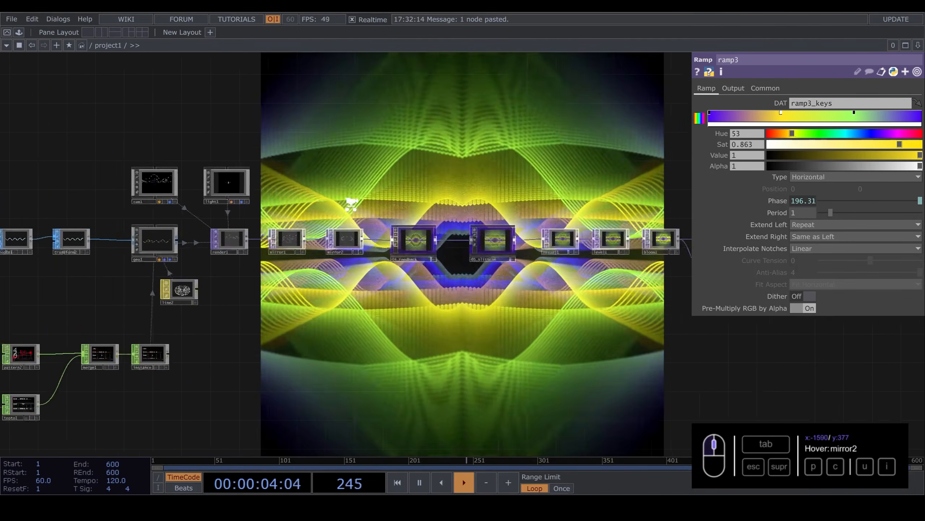
left_click(487, 262)
left_click_drag(530, 340, 356, 332)
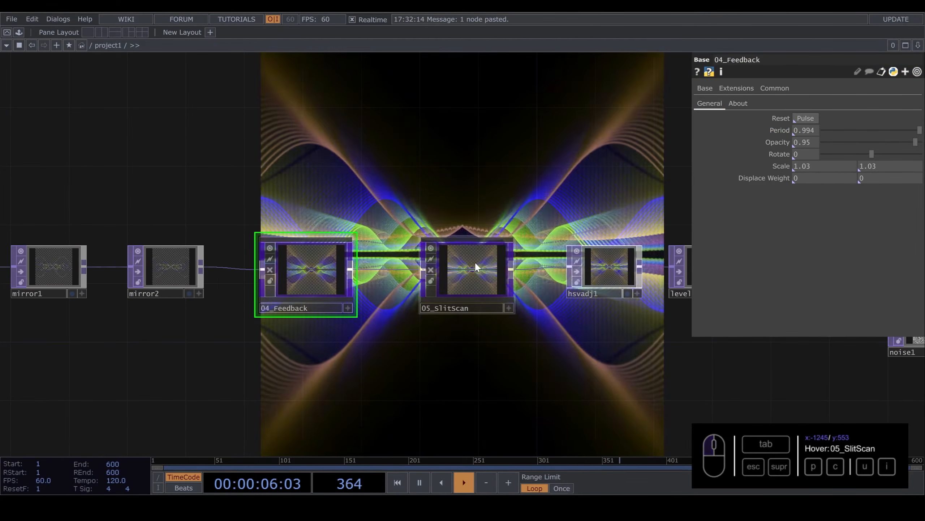
left_click(475, 263)
scroll(478, 297, "down", 6)
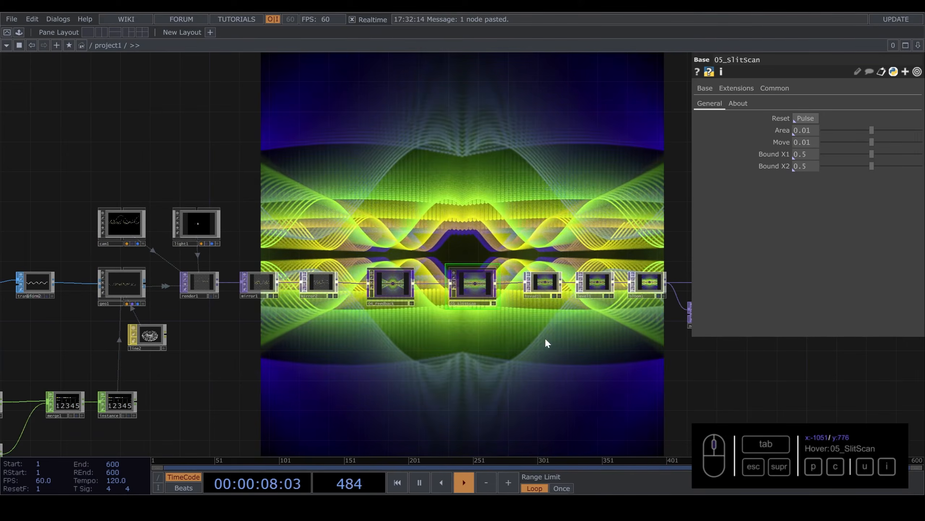
Toggle the bypass of mirror1 and mirror2 in turn to compare the render with and without each mirror.
left_click_drag(513, 352, 345, 354)
scroll(416, 286, "up", 5)
left_click_drag(198, 216, 392, 224)
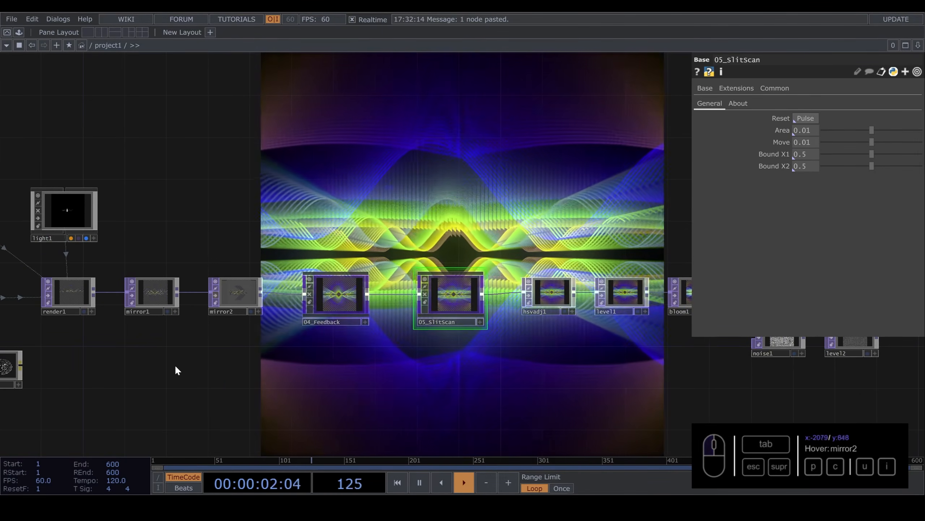
left_click_drag(175, 364, 296, 422)
left_click(256, 357)
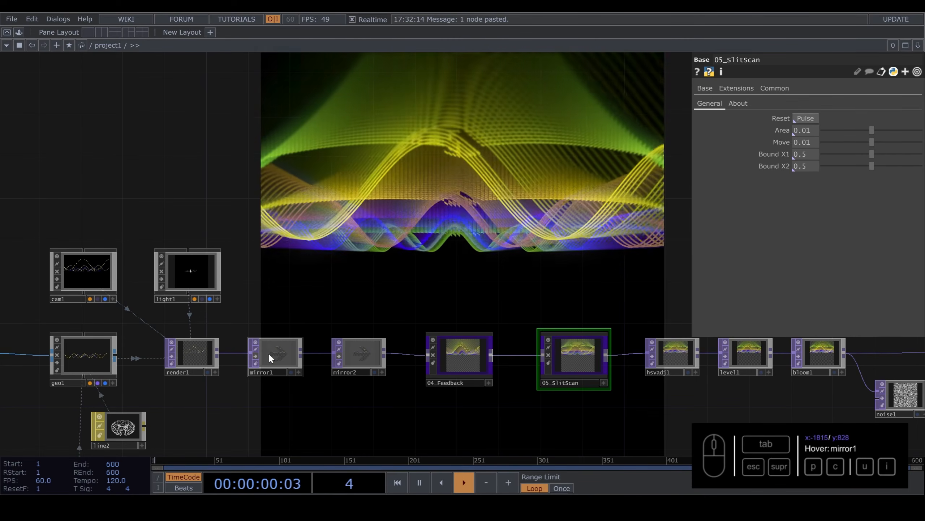
left_click(256, 354)
left_click(339, 355)
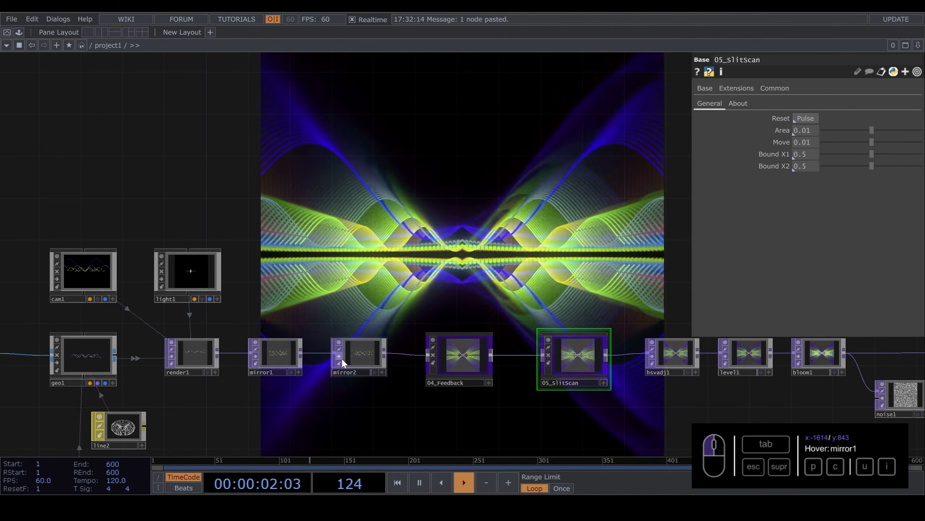
scroll(341, 357, "down", 5)
left_click_drag(365, 351, 382, 287)
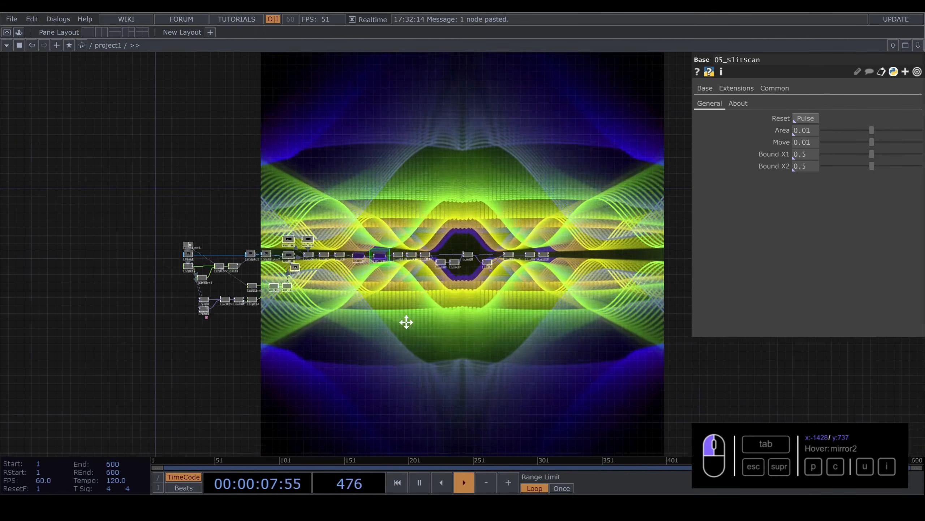
left_click_drag(406, 322, 406, 323)
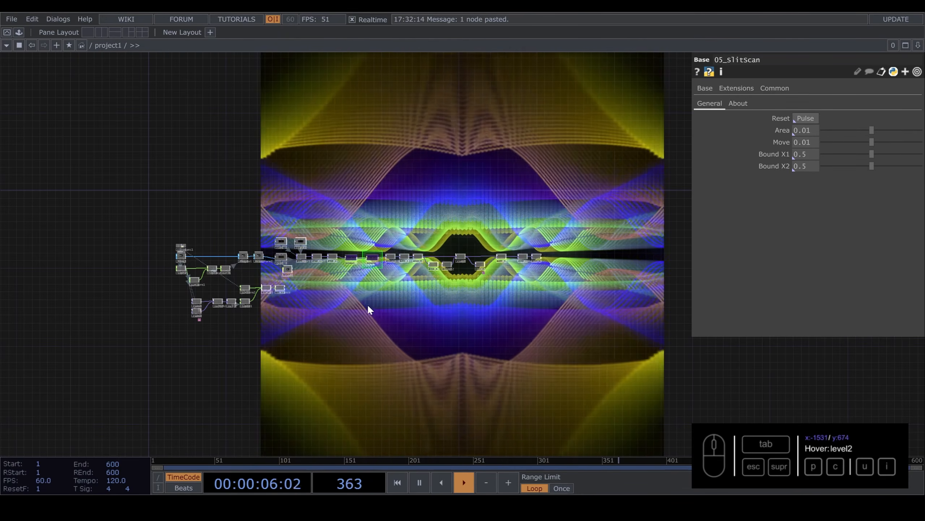
left_click_drag(368, 305, 328, 292)
scroll(373, 317, "up", 3)
scroll(266, 251, "up", 5)
scroll(307, 321, "down", 5)
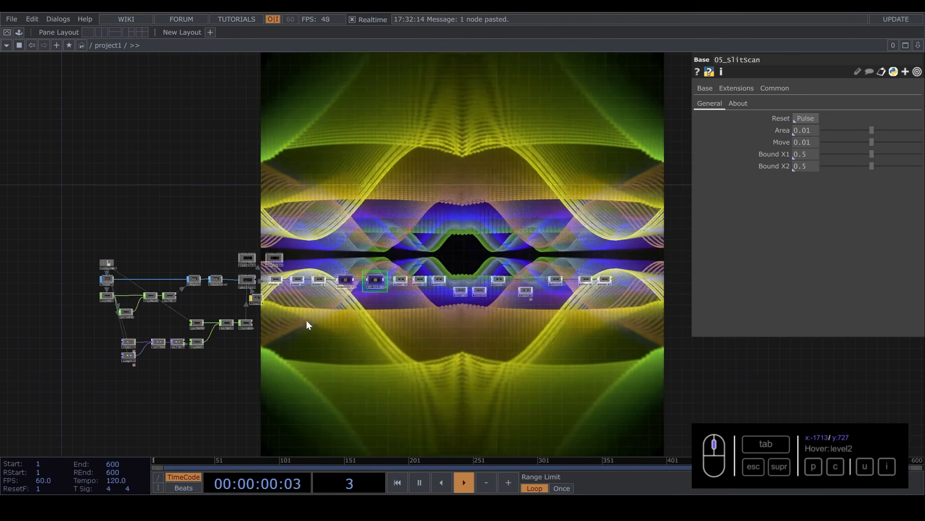